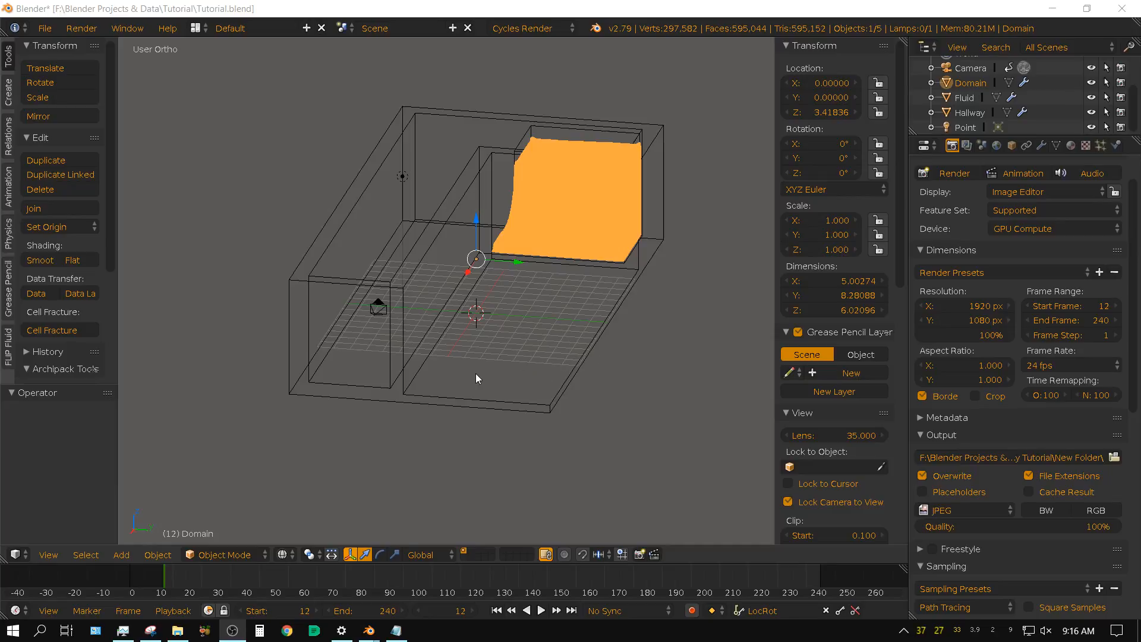
- Play back the rendered animation of the flooded hallway and close the player window
{"action": "mouse_move", "coordinate": [420, 367]}
{"action": "middle_mouse_down"}
{"action": "mouse_move", "coordinate": [516, 372]}
{"action": "mouse_move", "coordinate": [405, 373]}
{"action": "middle_mouse_up"}
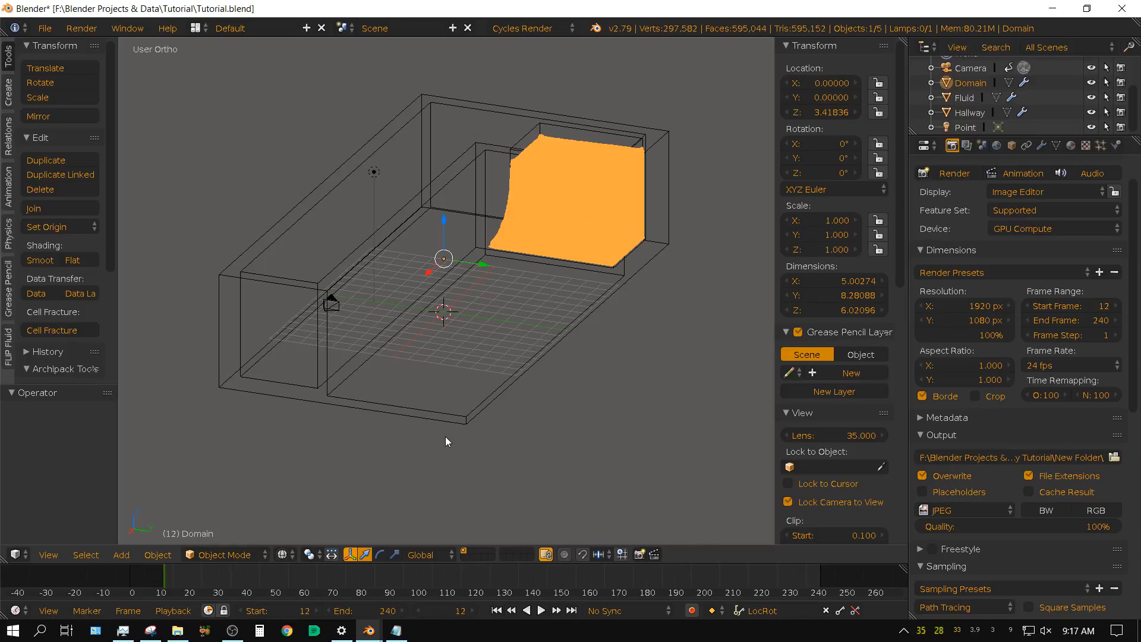
{"action": "left_click", "coordinate": [79, 29]}
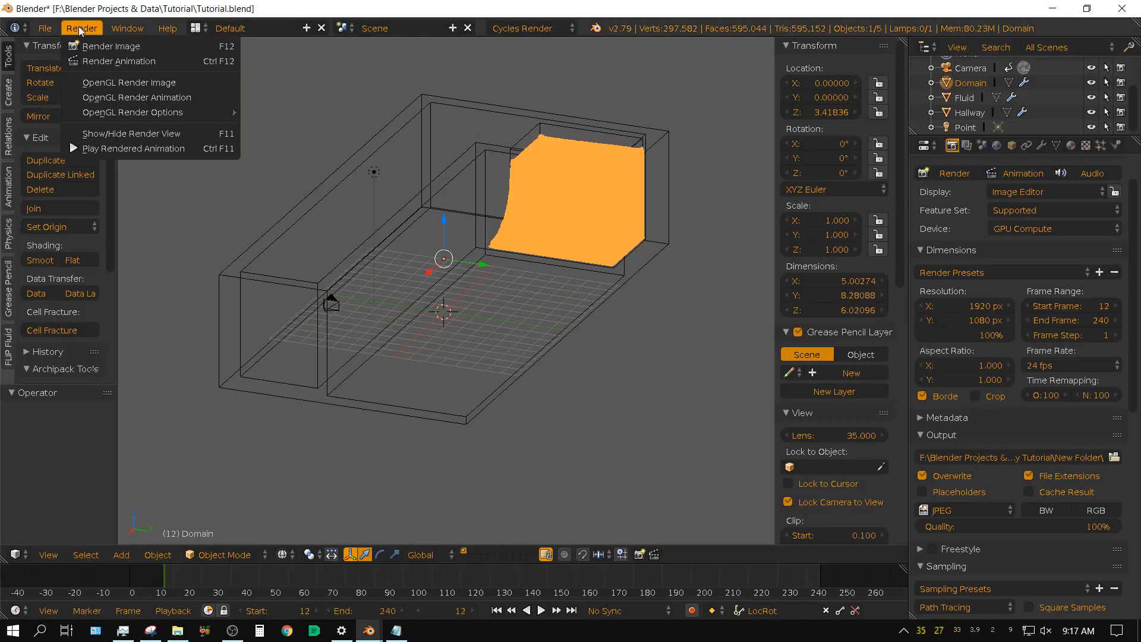
{"action": "left_click", "coordinate": [115, 149]}
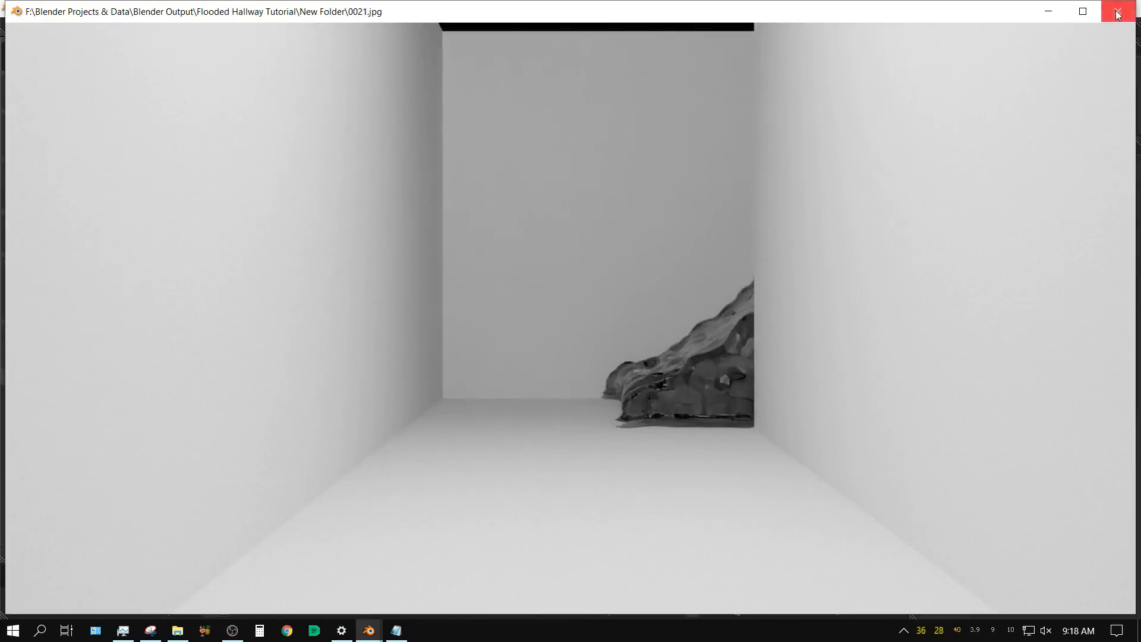
{"action": "left_click", "coordinate": [1115, 11]}
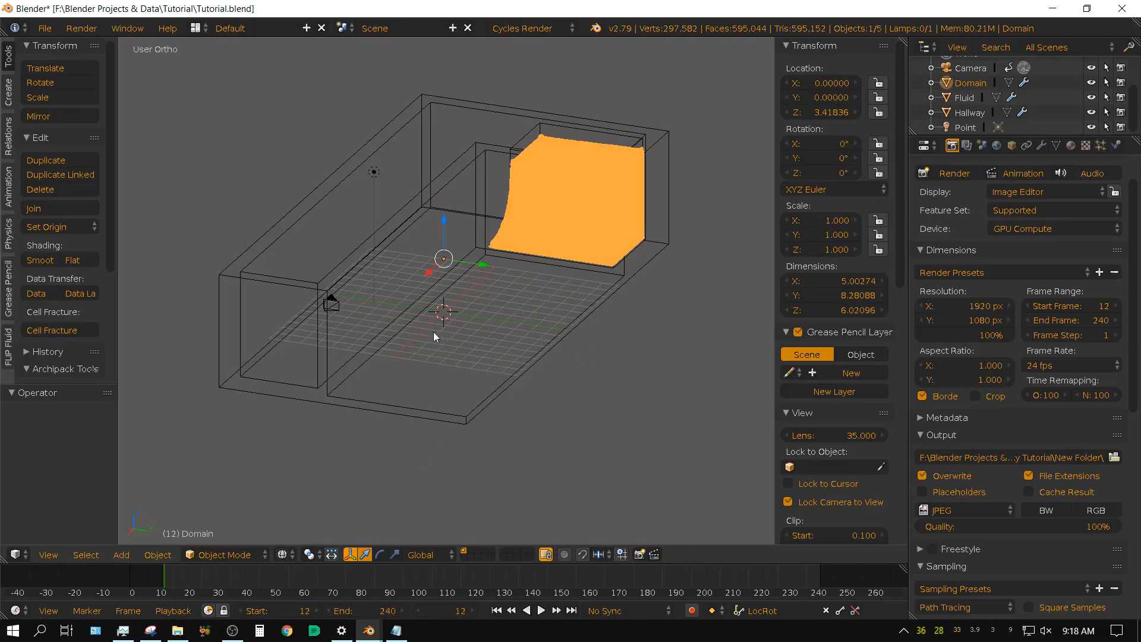
- Start a new project file from the startup scene
{"action": "left_click", "coordinate": [45, 28]}
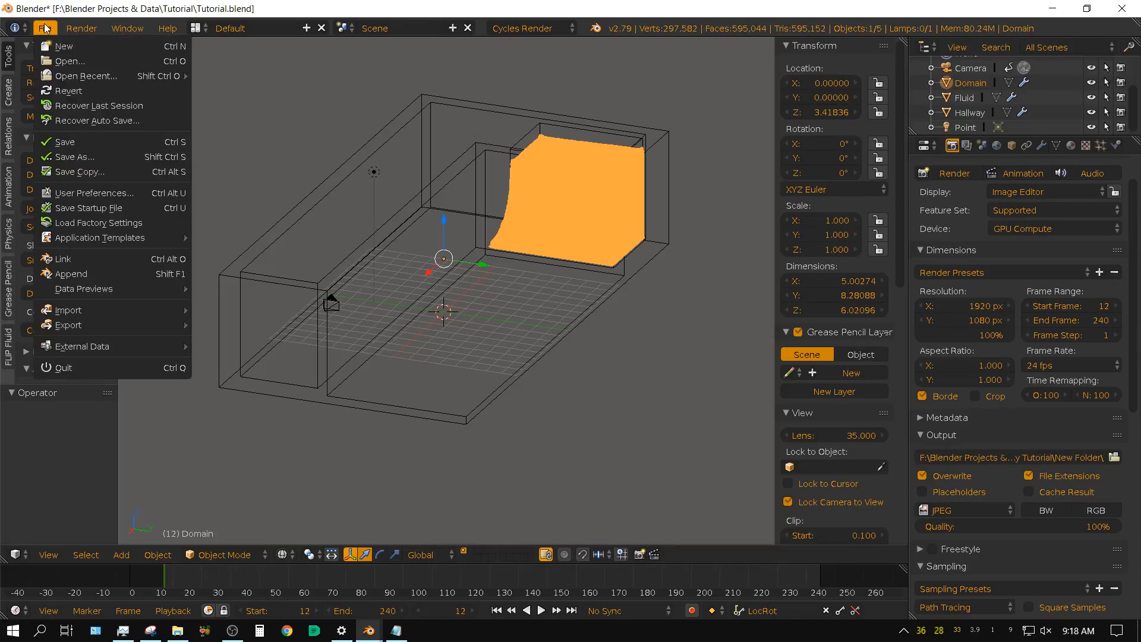
{"action": "left_click", "coordinate": [62, 51]}
{"action": "left_click", "coordinate": [62, 51]}
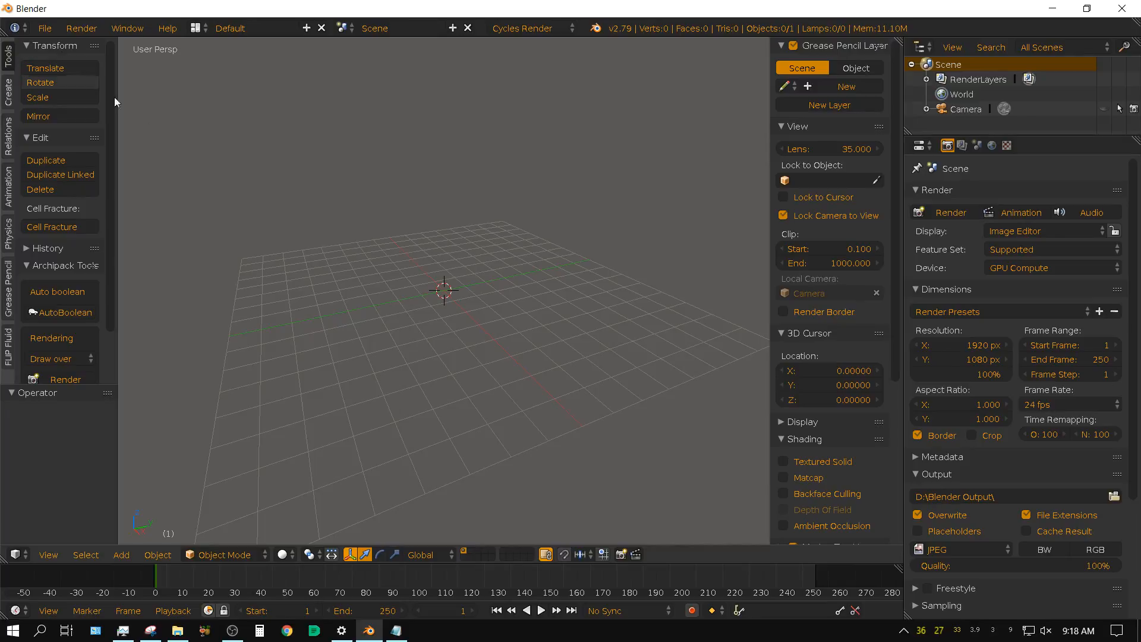
- Enable the Screencast Keys display and set its font size to 16
{"action": "scroll", "coordinate": [830, 374], "scroll_direction": "down", "scroll_amount": 10}
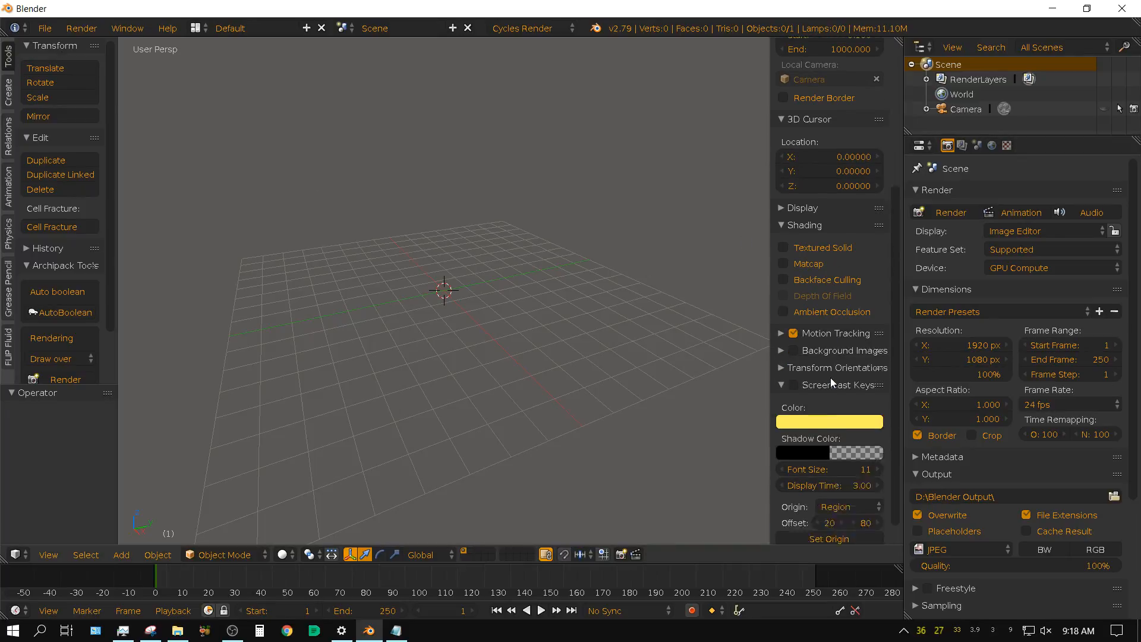
{"action": "left_click", "coordinate": [793, 362]}
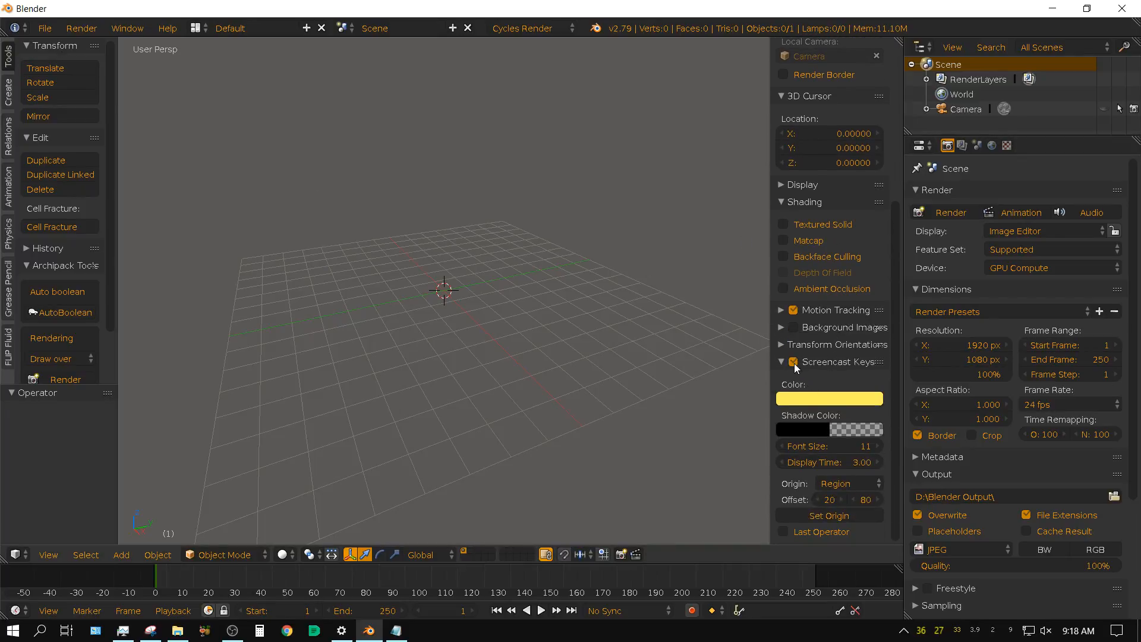
{"action": "left_click", "coordinate": [879, 446]}
{"action": "left_click", "coordinate": [878, 447]}
{"action": "left_click", "coordinate": [879, 446]}
{"action": "left_click", "coordinate": [881, 447]}
{"action": "left_click", "coordinate": [881, 447]}
- Add a cube mesh at the scene's origin
{"action": "key", "text": "KP_7"}
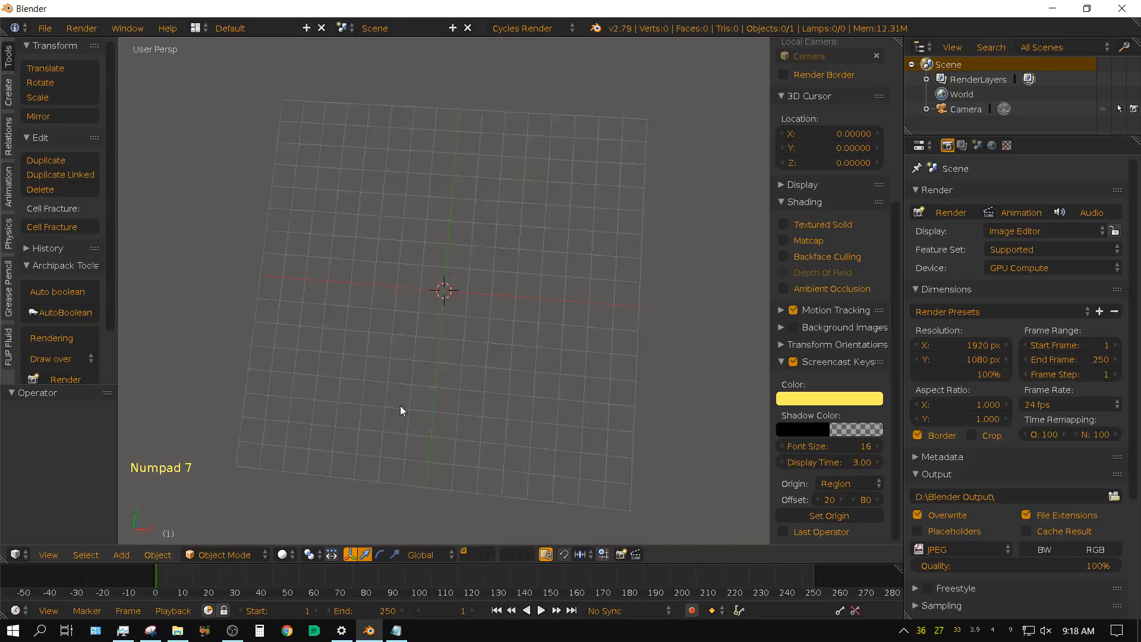
{"action": "key", "text": "KP_5"}
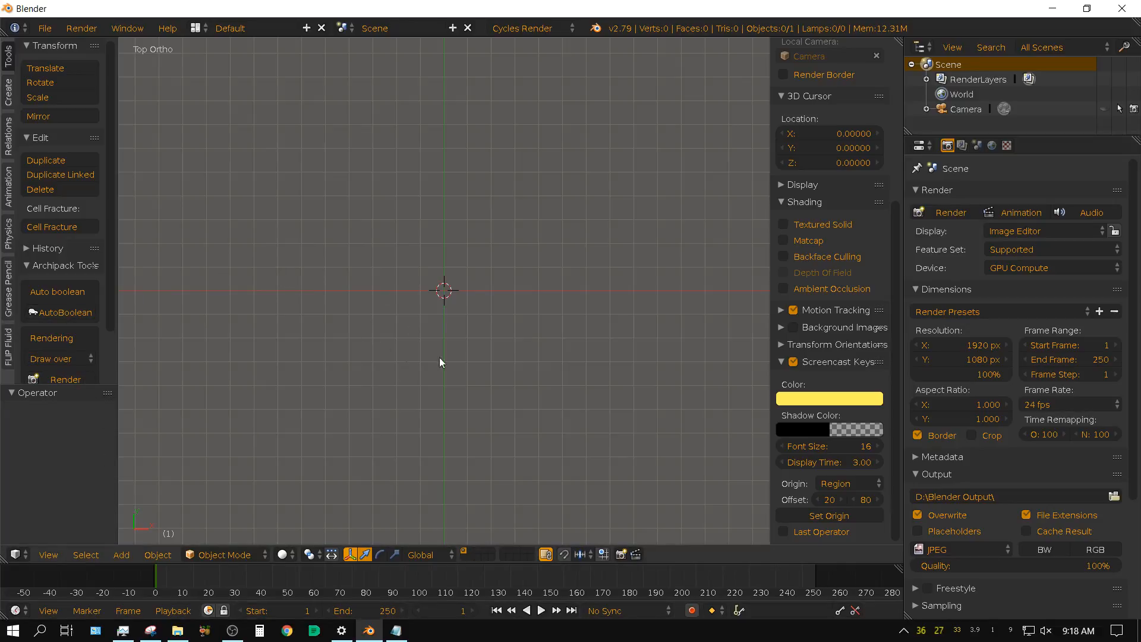
{"action": "left_click", "coordinate": [122, 556]}
{"action": "mouse_move", "coordinate": [184, 535]}
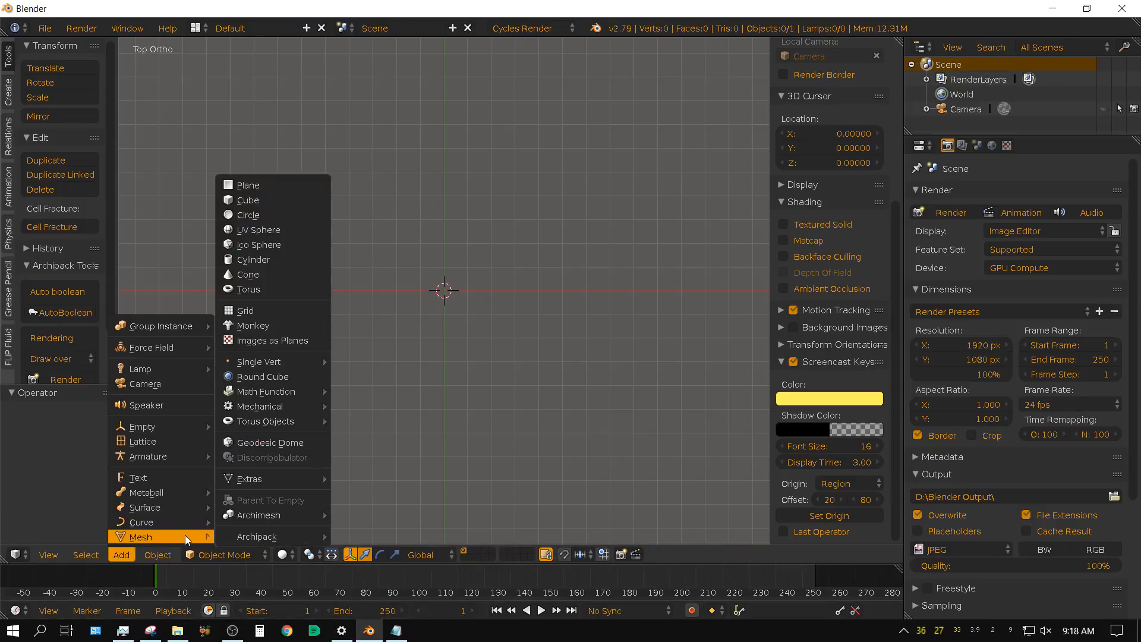
{"action": "left_click", "coordinate": [258, 201]}
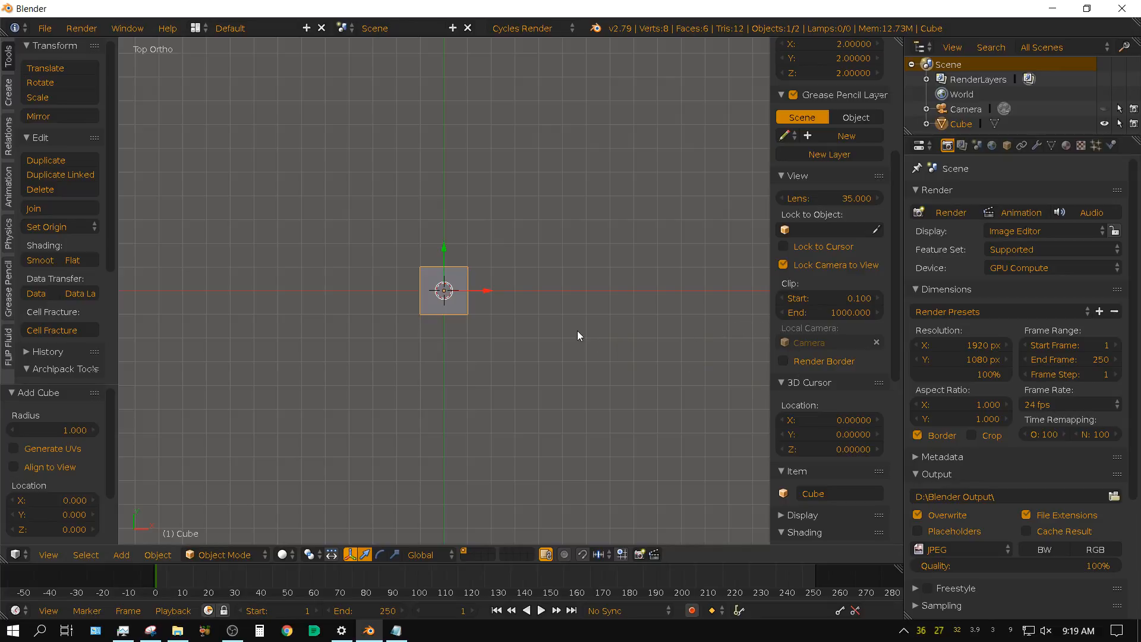
- Scale the cube along the Z axis by 0.25 to flatten it into a slab
{"action": "key", "text": "s"}
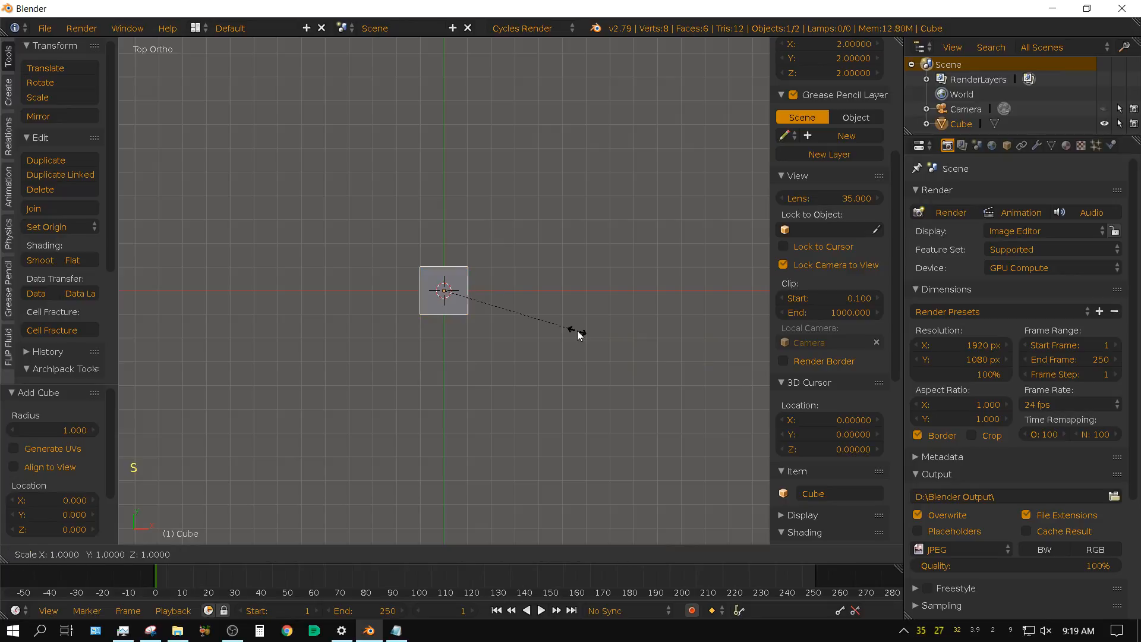
{"action": "type", "text": "z.25"}
{"action": "key", "text": "Return"}
{"action": "middle_click_drag", "start_coordinate": [446, 280], "coordinate": [469, 287]}
{"action": "key", "text": "KP_7"}
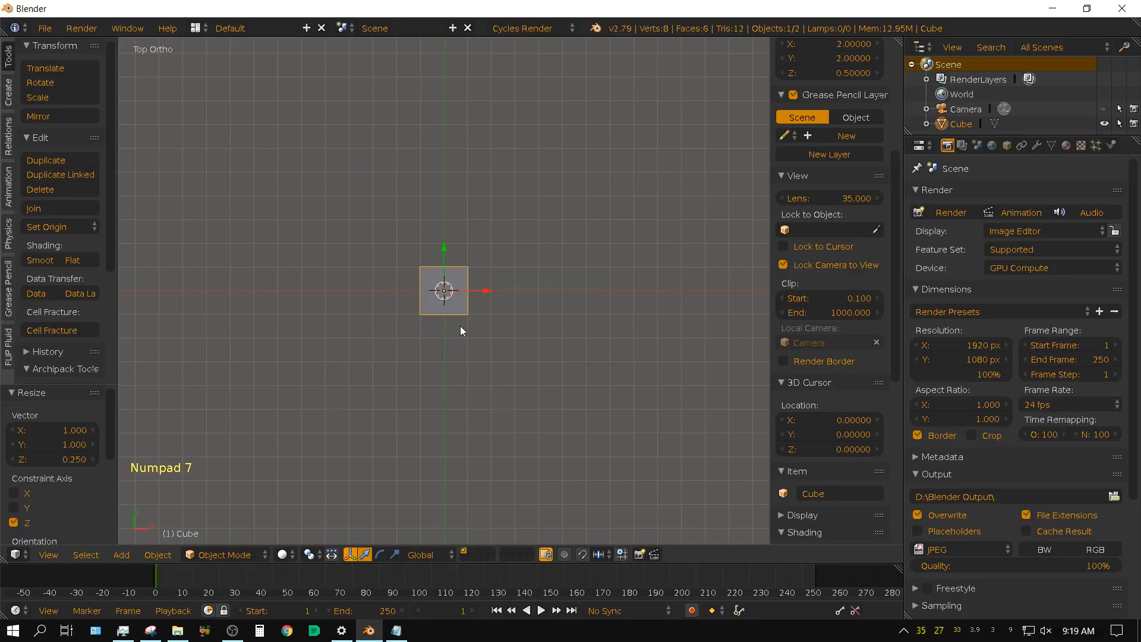
- Set the flattened cube's dimensions to 32 in X and 16 in Y
{"action": "scroll", "coordinate": [875, 266], "scroll_direction": "up", "scroll_amount": 13}
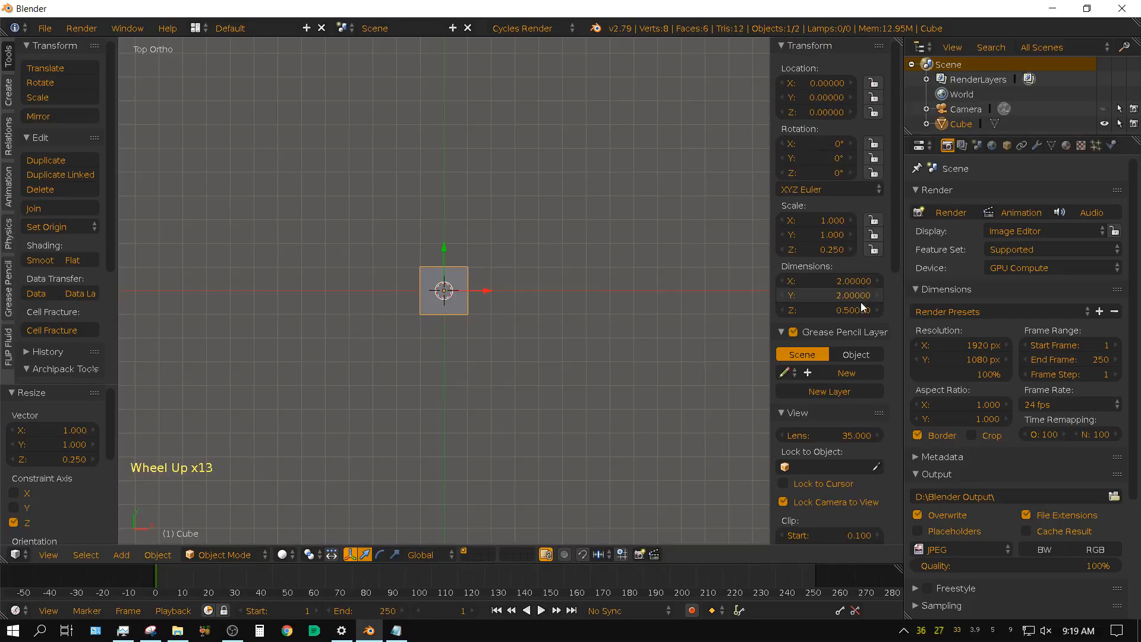
{"action": "left_click", "coordinate": [832, 287]}
{"action": "type", "text": "32"}
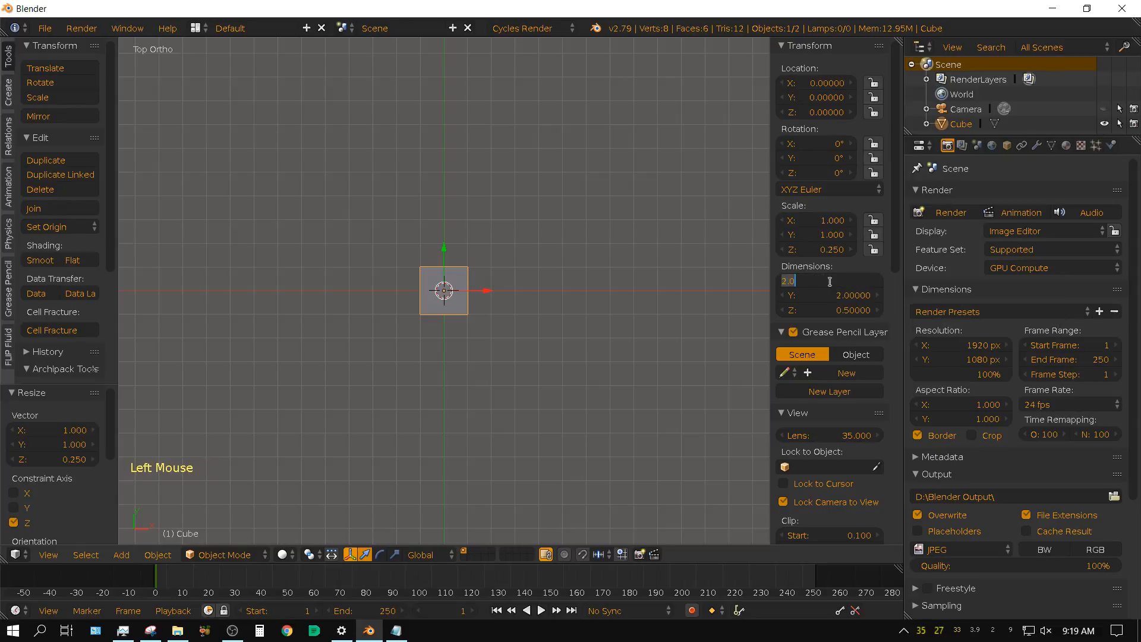
{"action": "key", "text": "Return"}
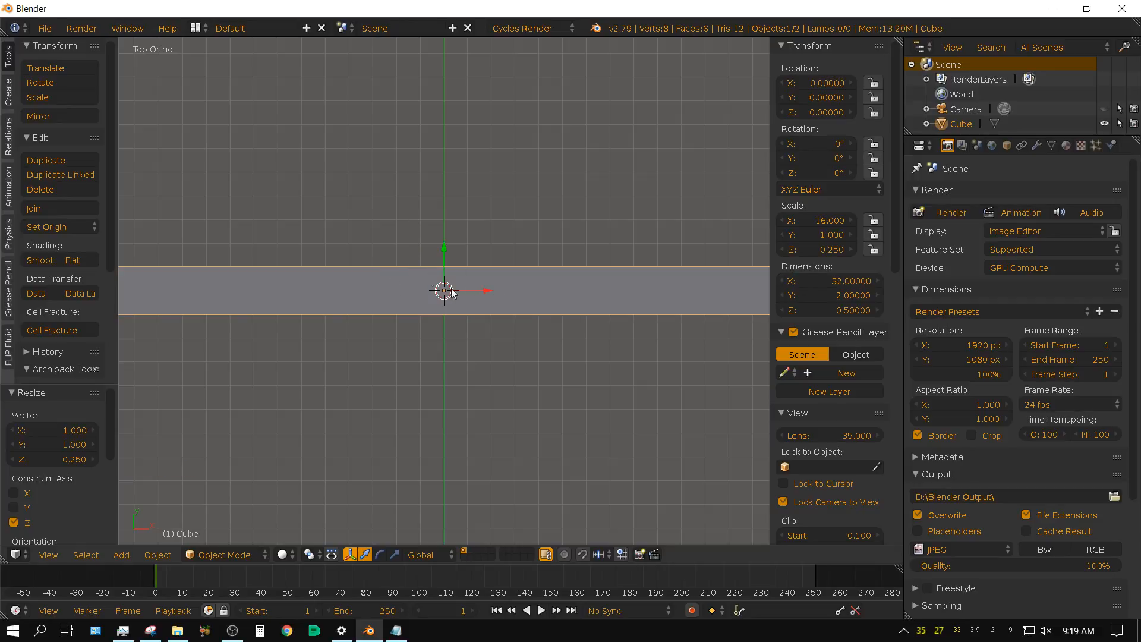
{"action": "left_click", "coordinate": [828, 298]}
{"action": "type", "text": "16"}
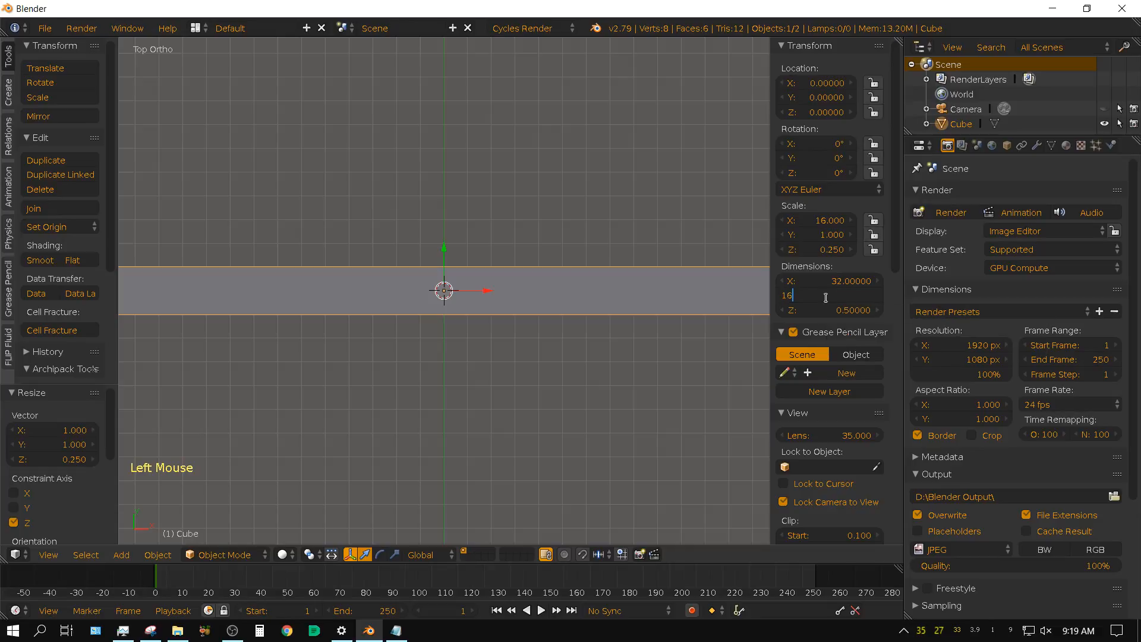
{"action": "key", "text": "Return"}
{"action": "scroll", "coordinate": [530, 205], "scroll_direction": "down", "scroll_amount": 5}
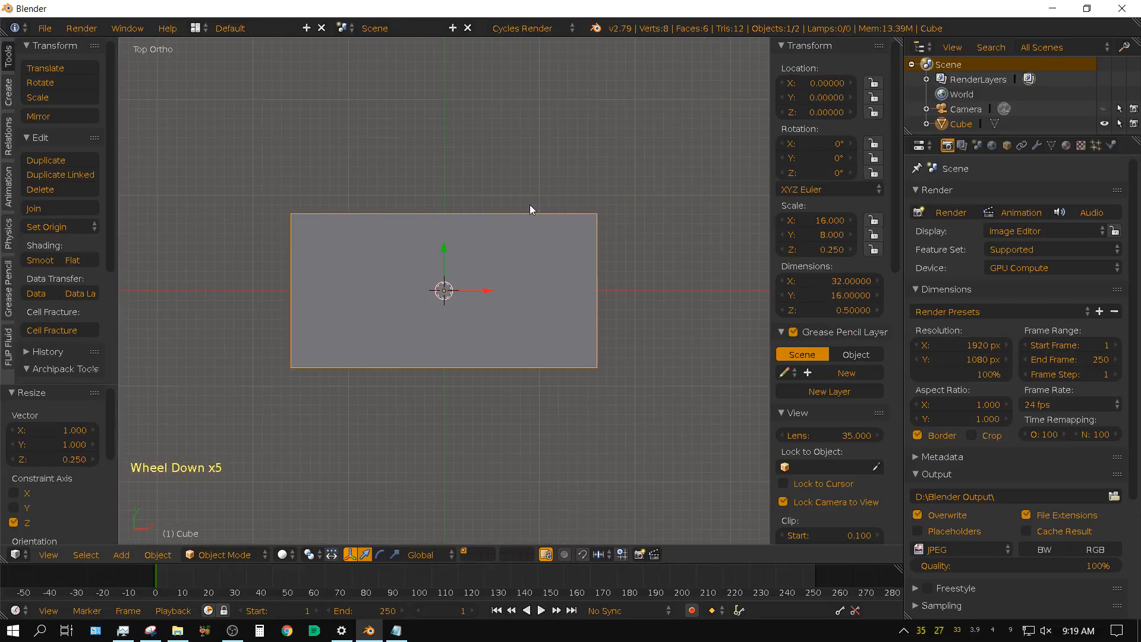
{"action": "middle_click_drag", "start_coordinate": [551, 363], "coordinate": [481, 328]}
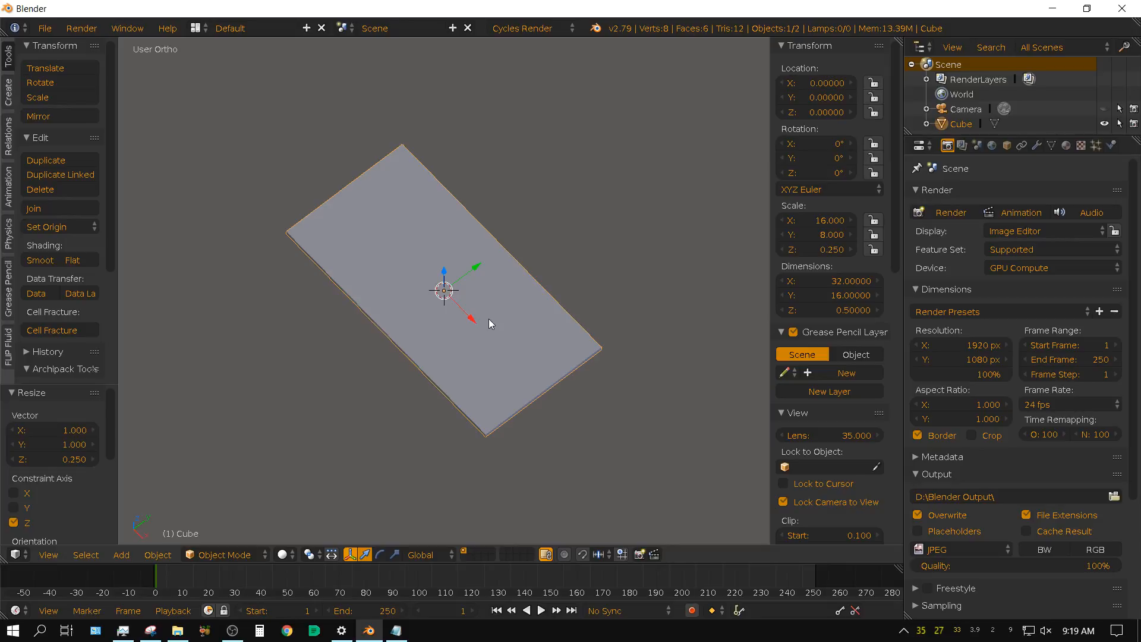
{"action": "key", "text": "KP_7"}
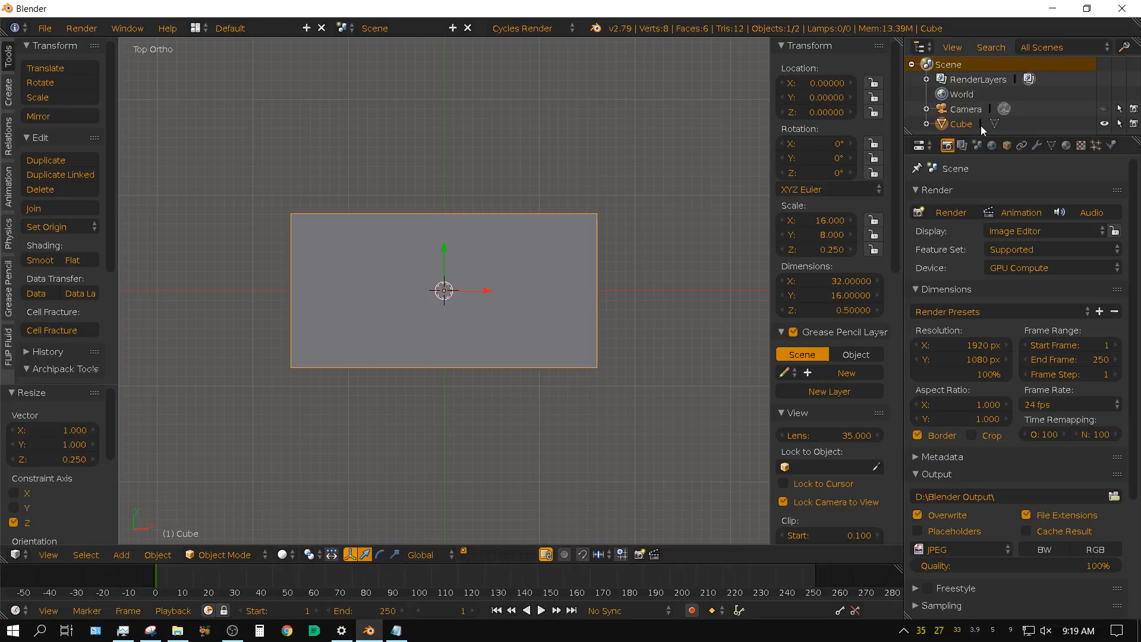
- Rename the cube object as Hallway
{"action": "left_click", "coordinate": [961, 127]}
{"action": "double_click", "coordinate": [960, 127]}
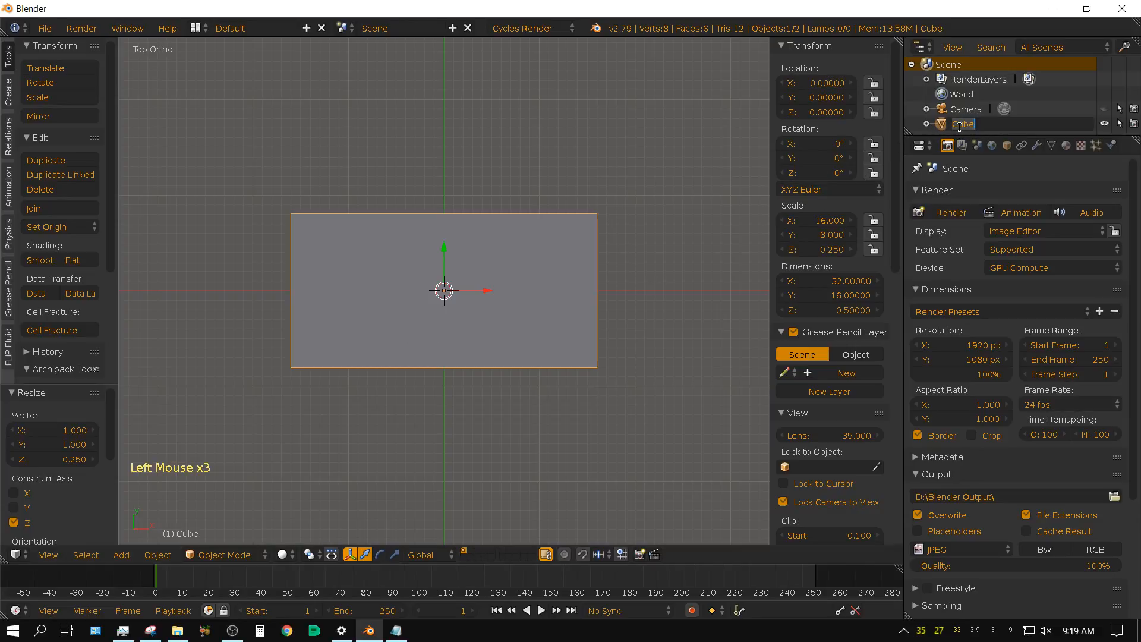
{"action": "type", "text": "Hallway"}
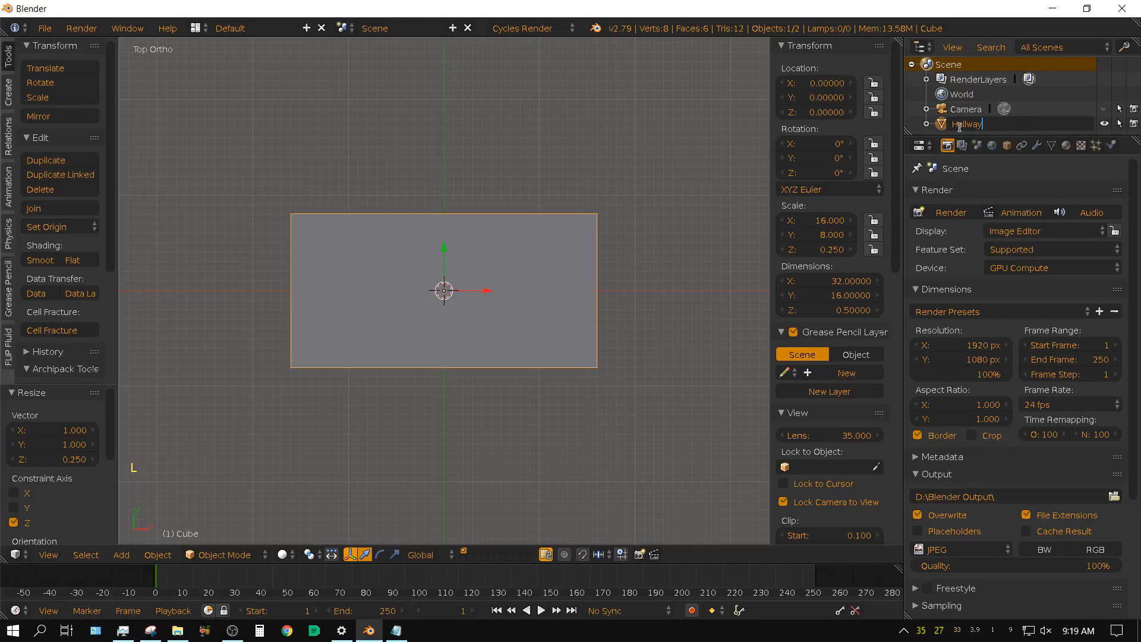
{"action": "key", "text": "Return"}
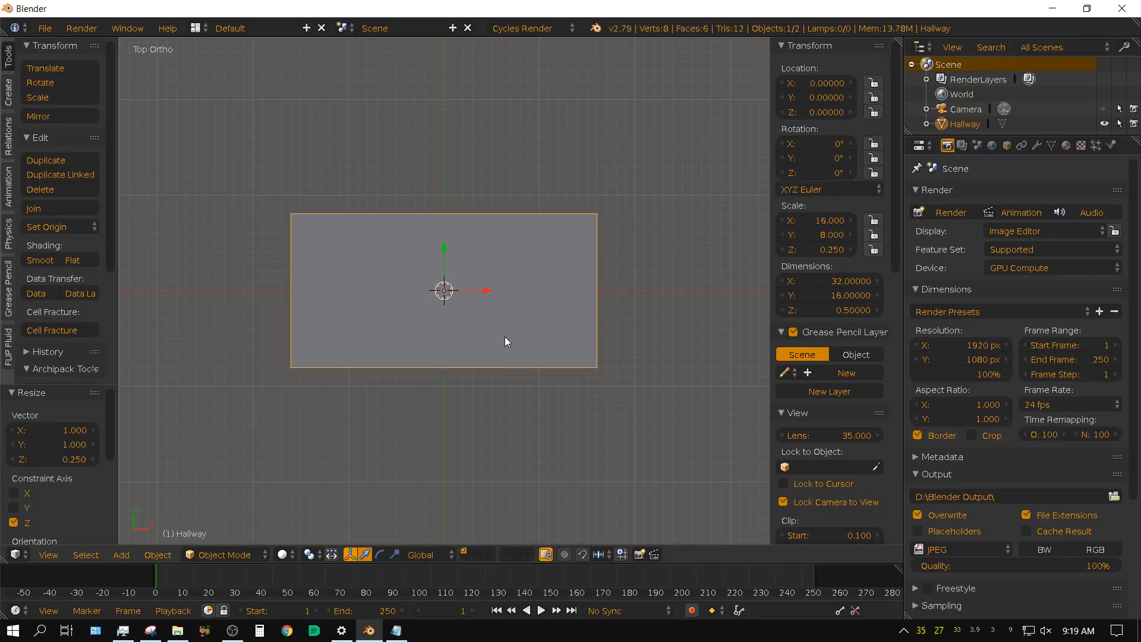
- Edit the Hallway mesh and add a crosswise loop cut near its negative-X end, at local X about -0.94
{"action": "key", "text": "Tab"}
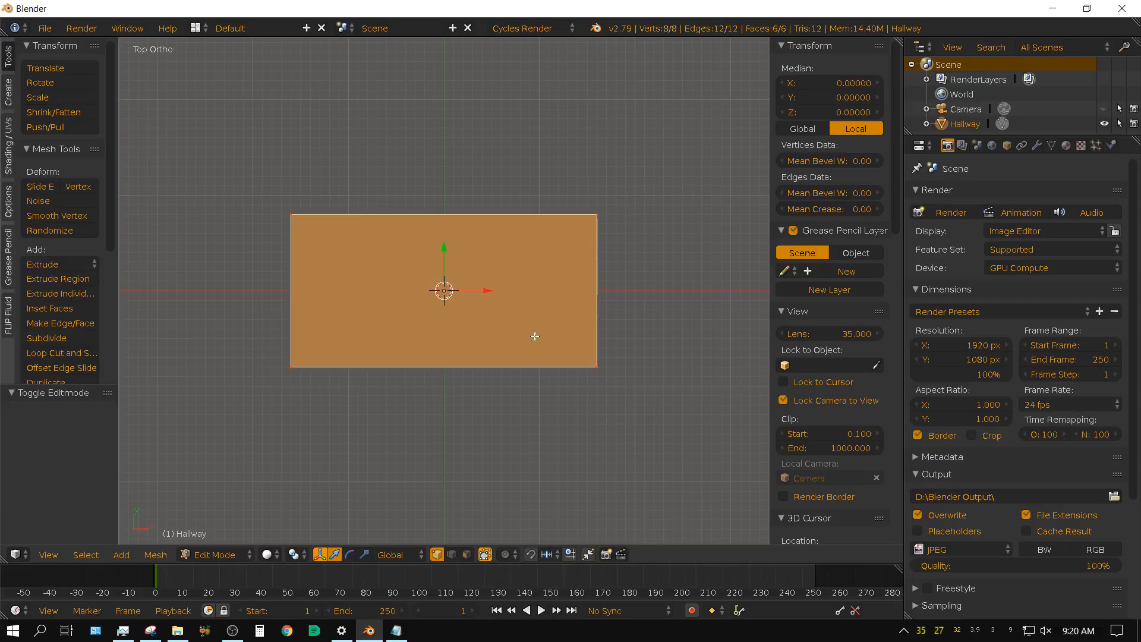
{"action": "scroll", "coordinate": [535, 336], "scroll_direction": "up", "scroll_amount": 2}
{"action": "scroll", "coordinate": [535, 336], "scroll_direction": "up", "scroll_amount": 1}
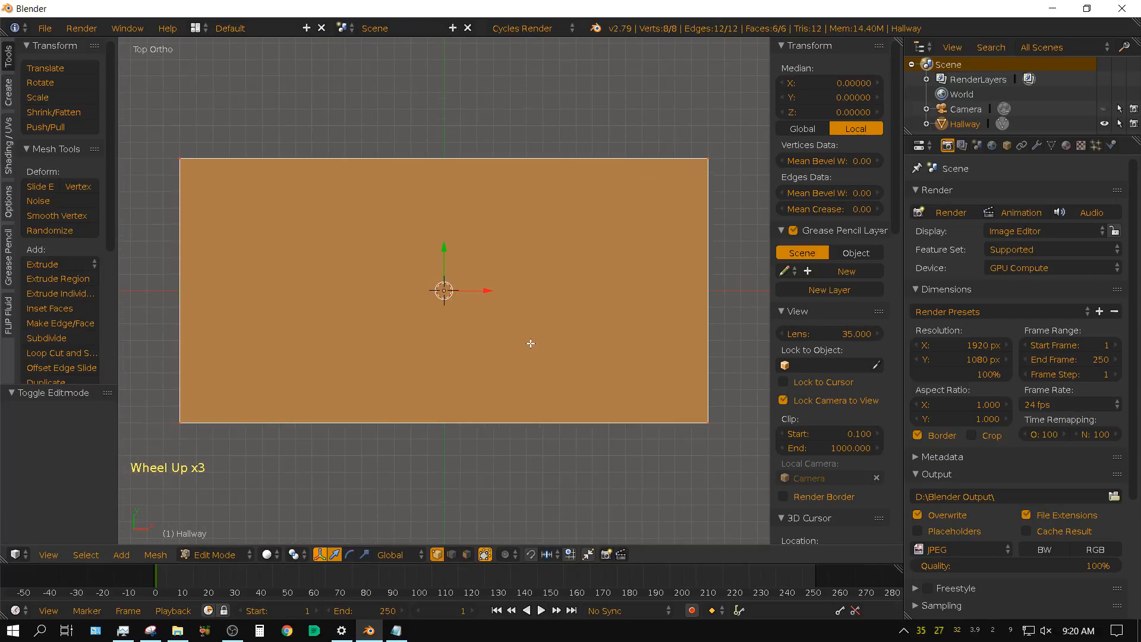
{"action": "scroll", "coordinate": [530, 343], "scroll_direction": "up", "scroll_amount": 1}
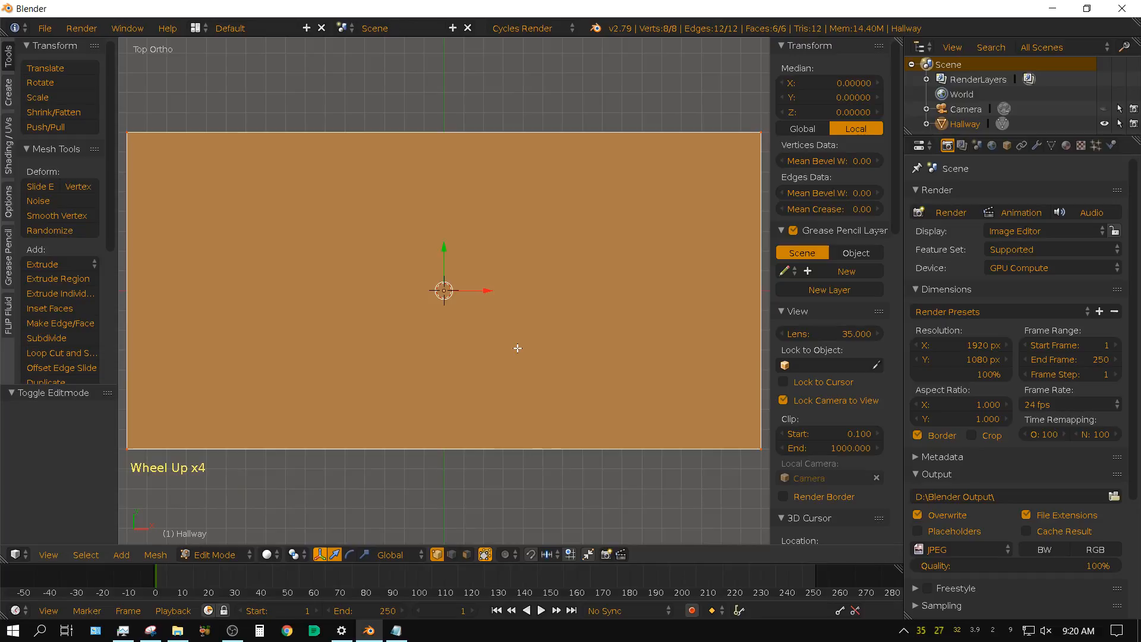
{"action": "left_click", "coordinate": [50, 354]}
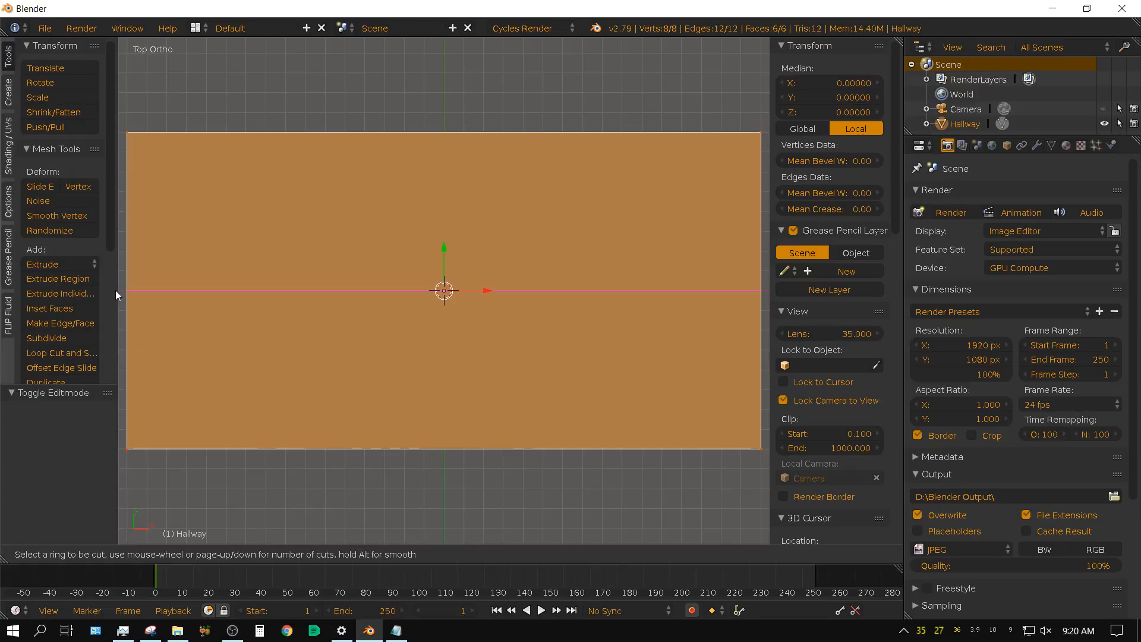
{"action": "left_click", "coordinate": [435, 446]}
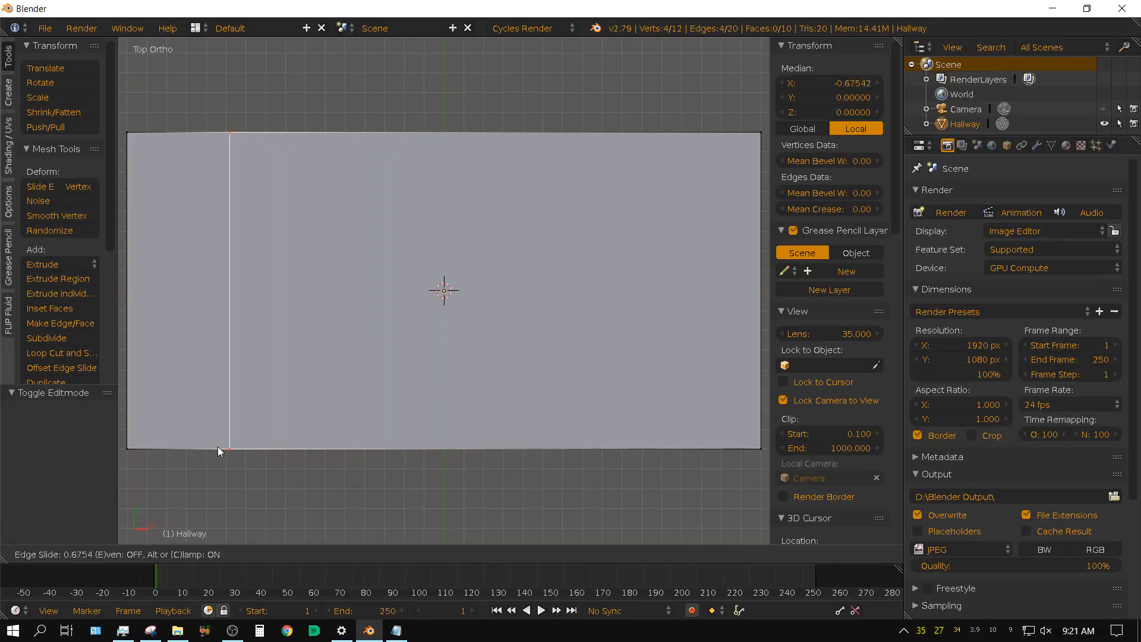
{"action": "left_click", "coordinate": [139, 454]}
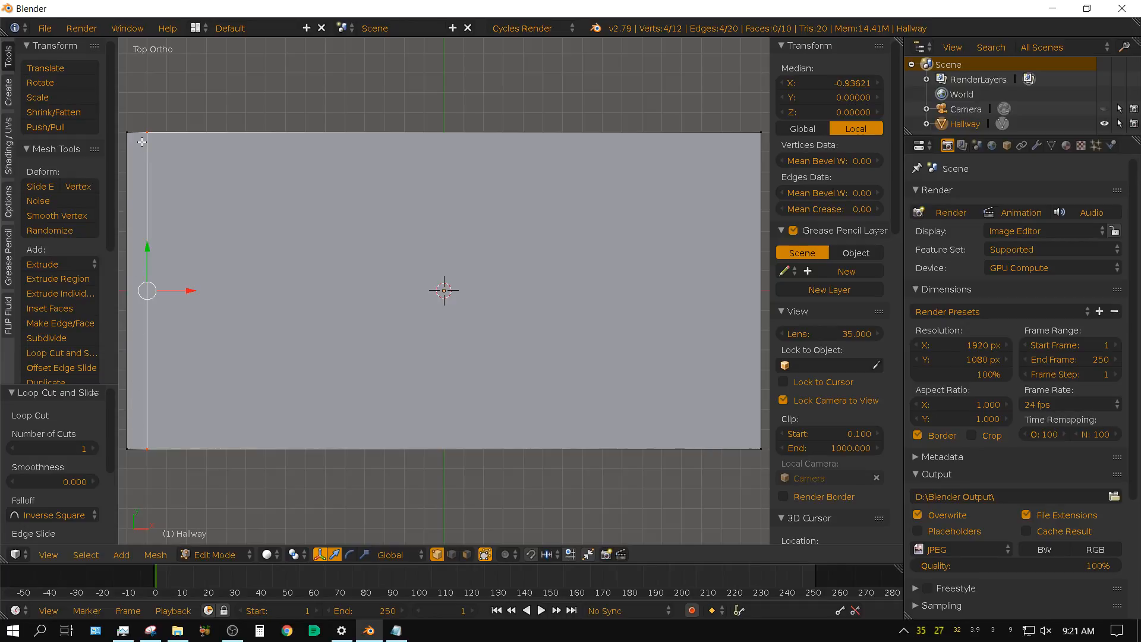
- Add a second crosswise loop cut through the Hallway's long section, slid to local X about -0.62
{"action": "left_click", "coordinate": [45, 354]}
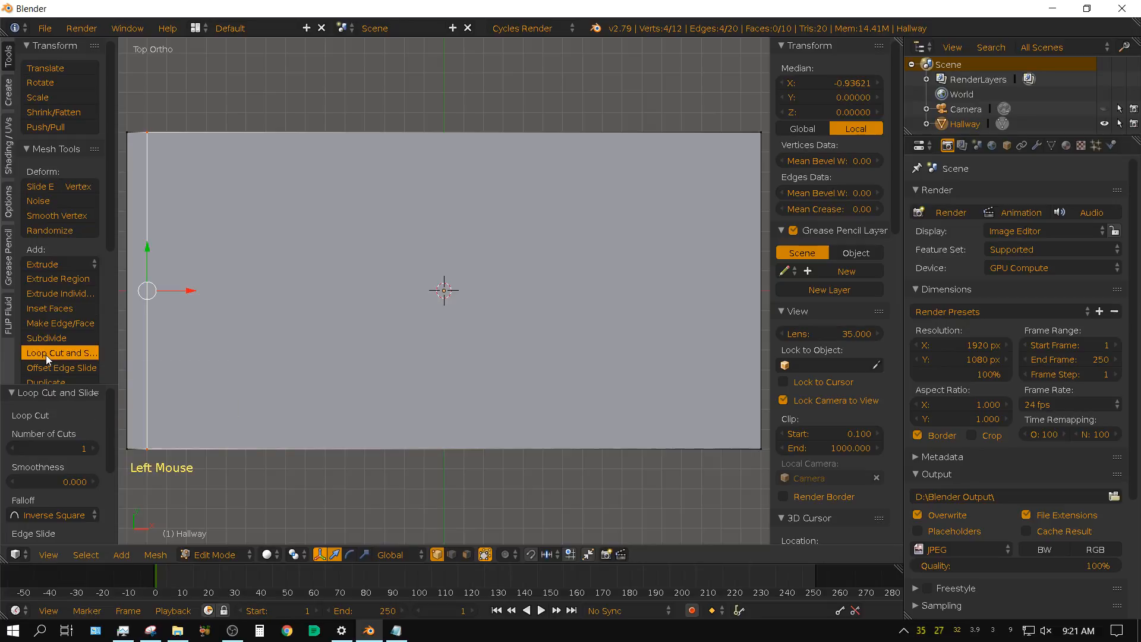
{"action": "left_click", "coordinate": [458, 447]}
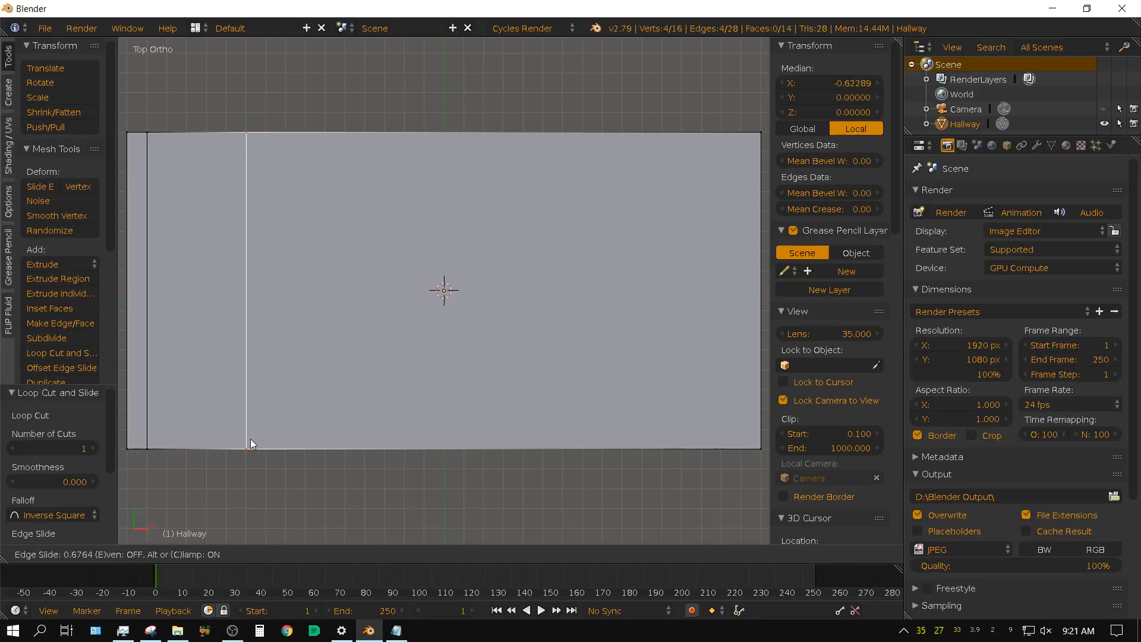
{"action": "left_click", "coordinate": [250, 440]}
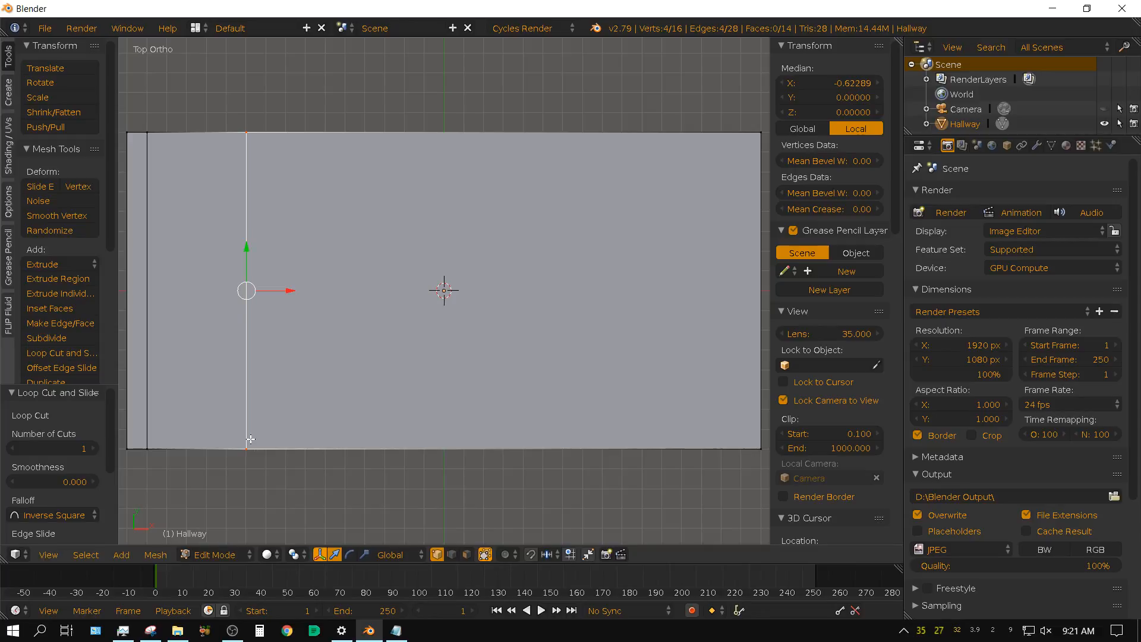
- Add two more crosswise loop cuts to the Hallway, slid to local X about -0.56 and about 0.94
{"action": "left_click", "coordinate": [55, 353]}
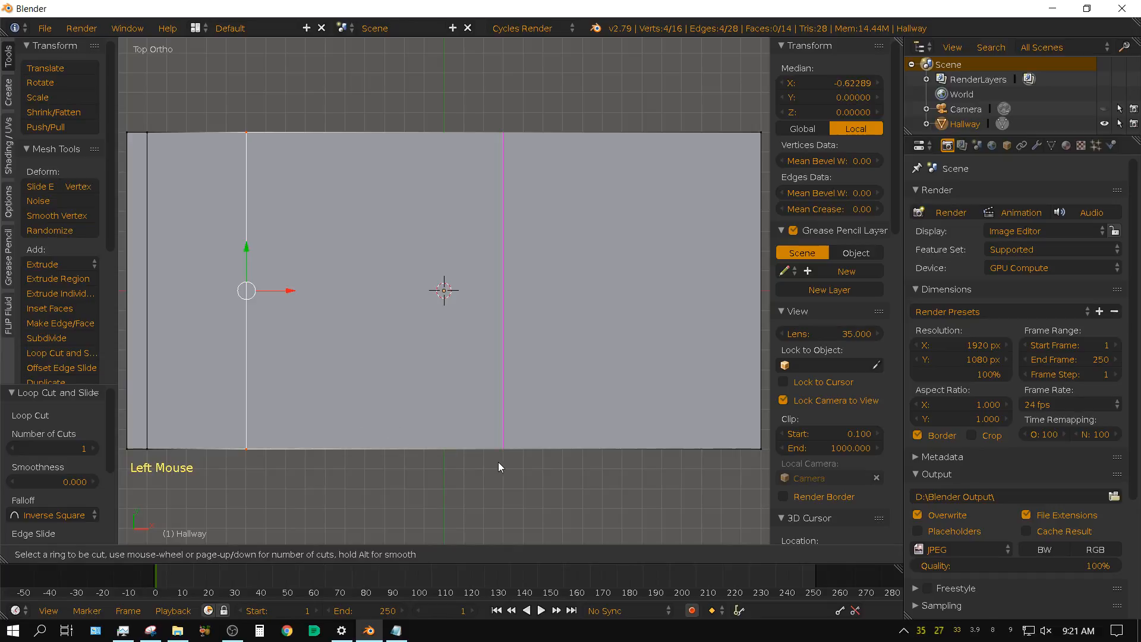
{"action": "left_click", "coordinate": [492, 447]}
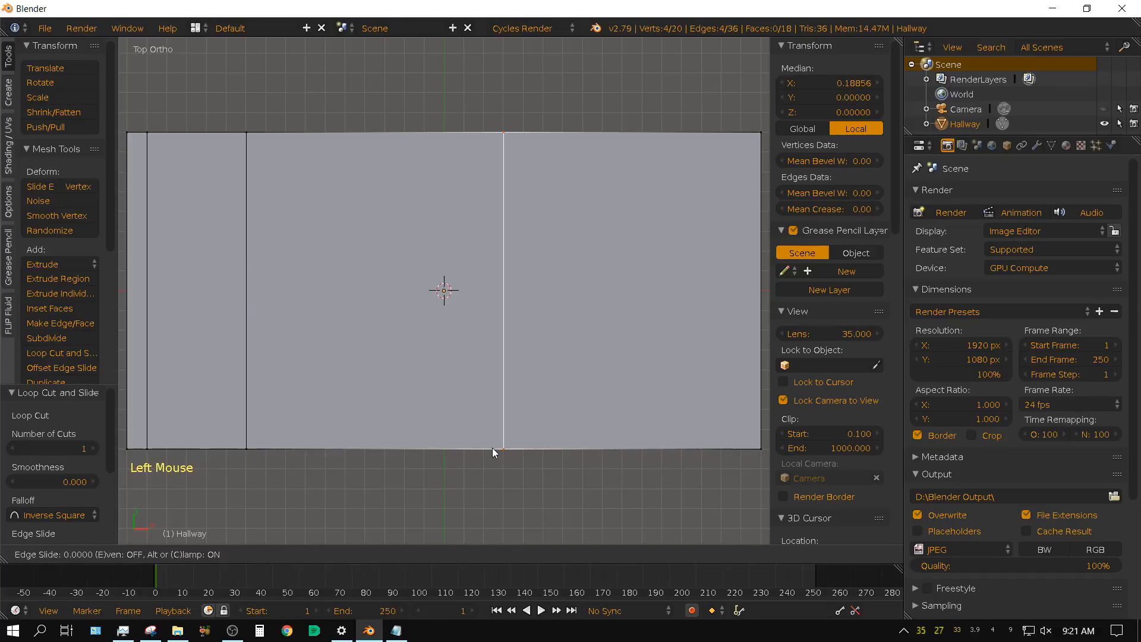
{"action": "left_click", "coordinate": [255, 434]}
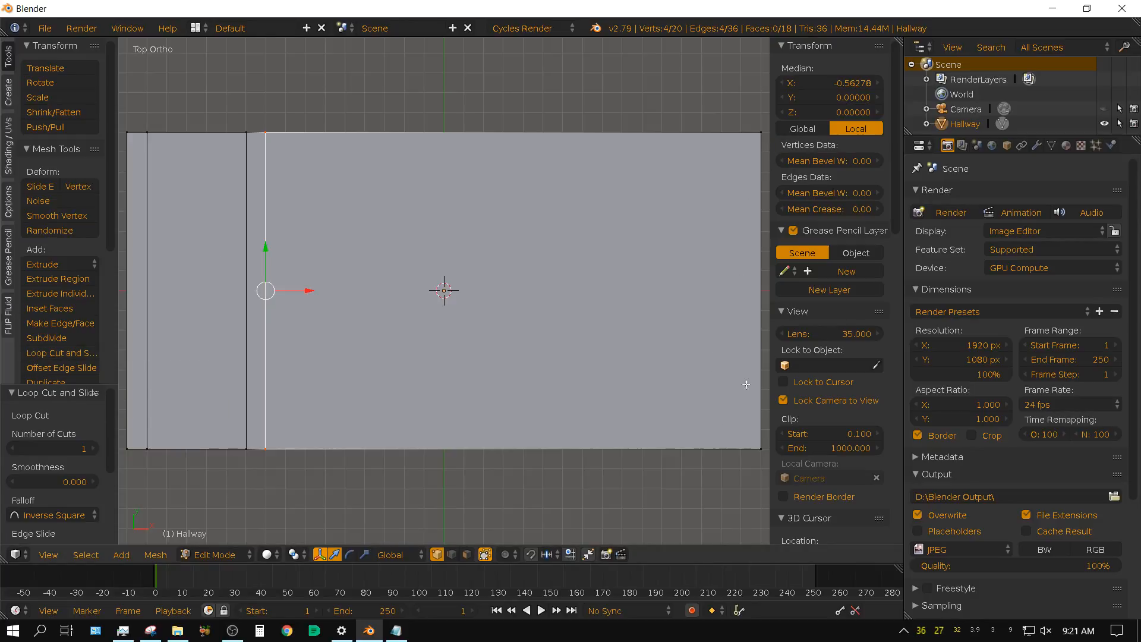
{"action": "left_click", "coordinate": [52, 350]}
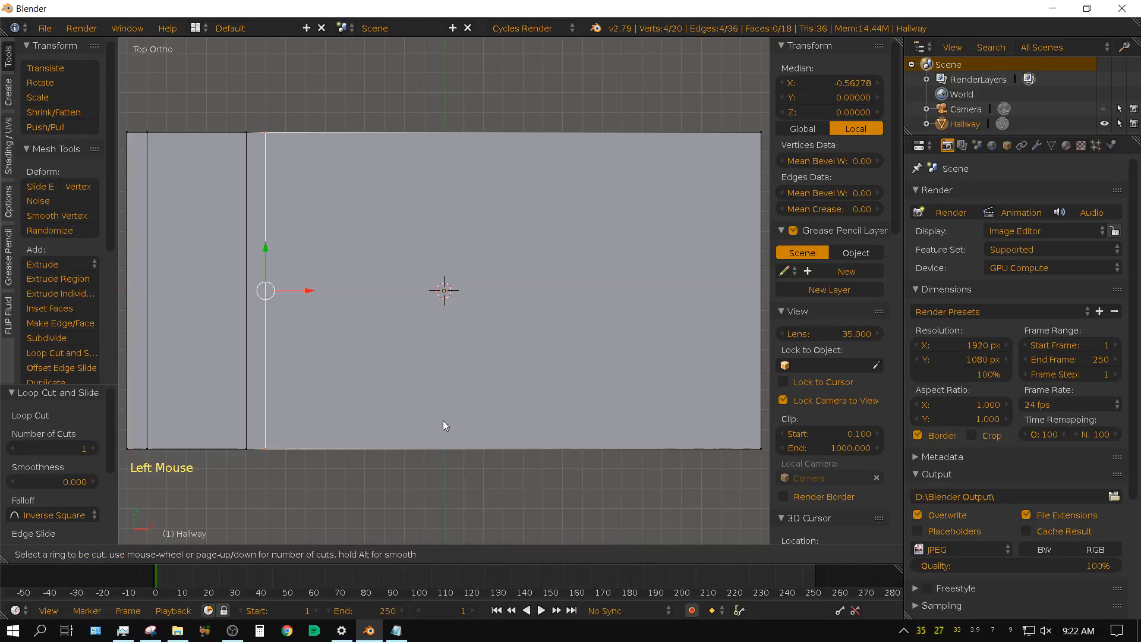
{"action": "left_click", "coordinate": [494, 442]}
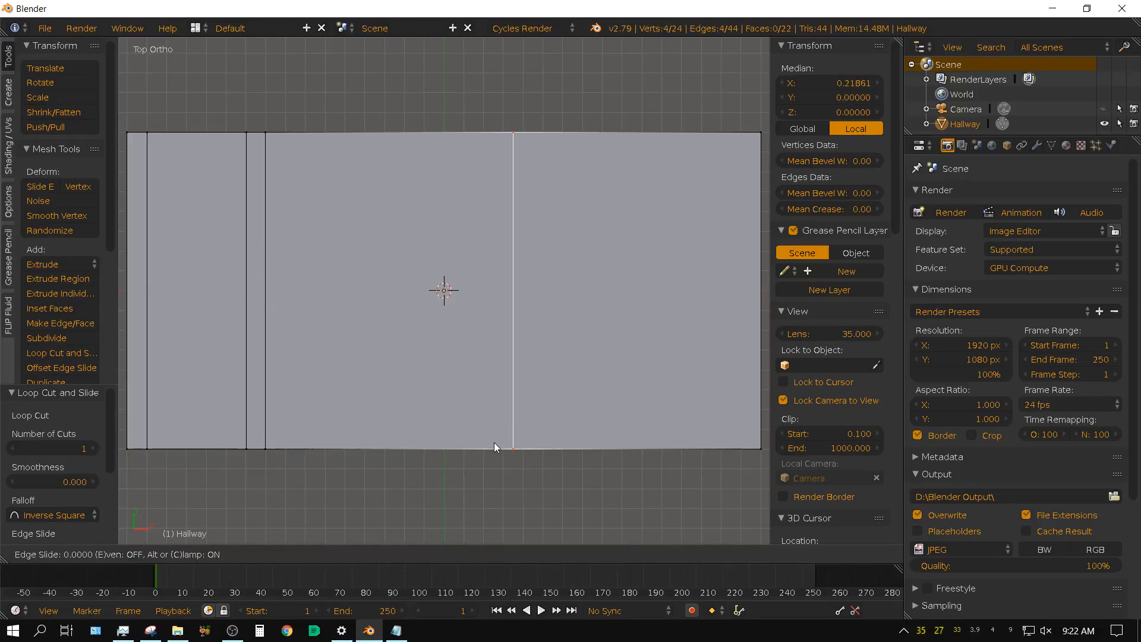
{"action": "left_click", "coordinate": [722, 462]}
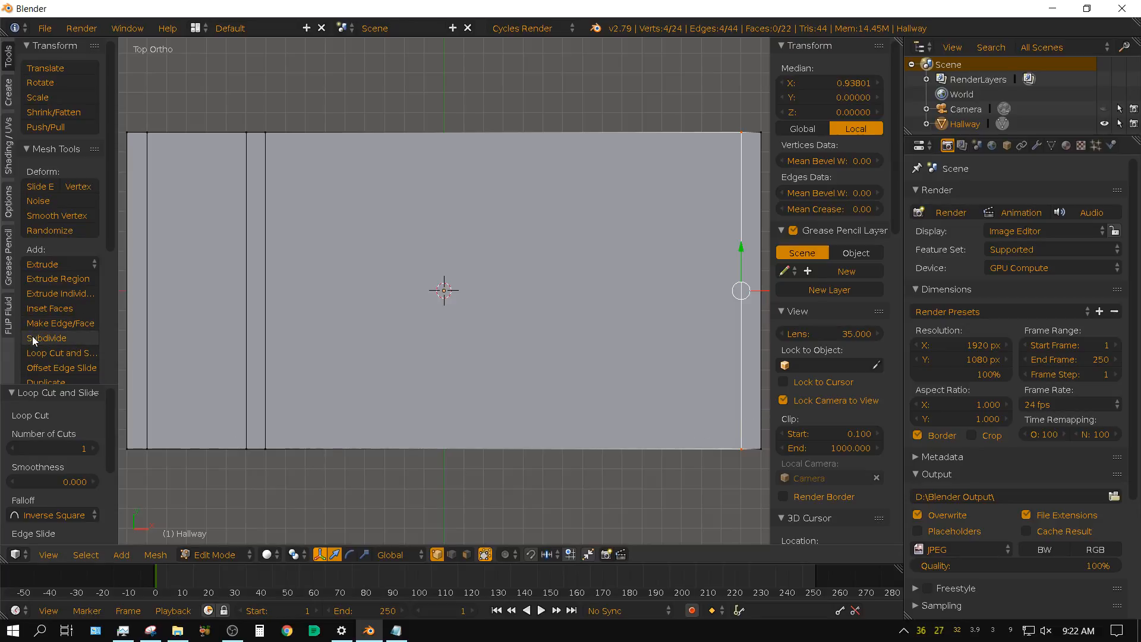
- Add lengthwise loop cuts near both long edges of the Hallway, slid to local Y about 0.86 and about -0.87
{"action": "left_click", "coordinate": [52, 354]}
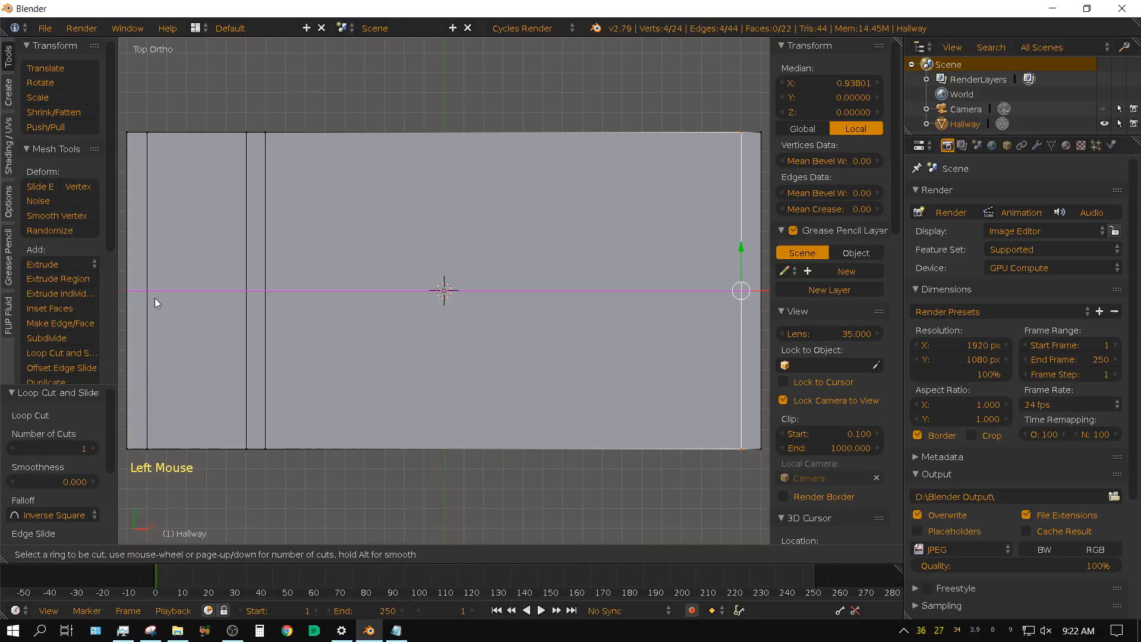
{"action": "left_click", "coordinate": [754, 295]}
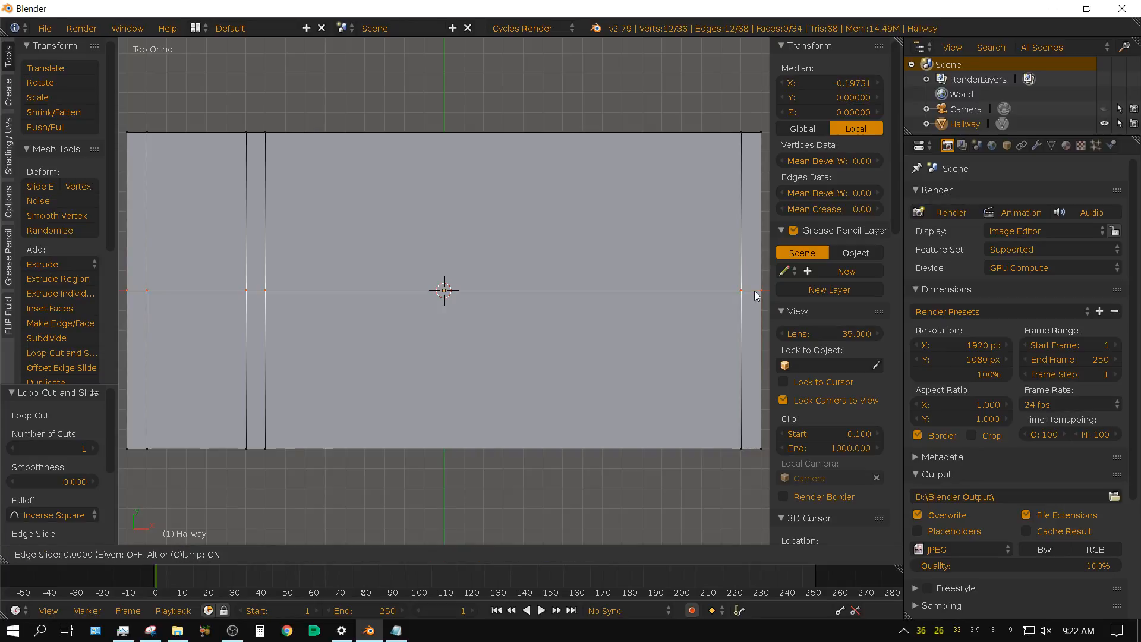
{"action": "left_click", "coordinate": [764, 158]}
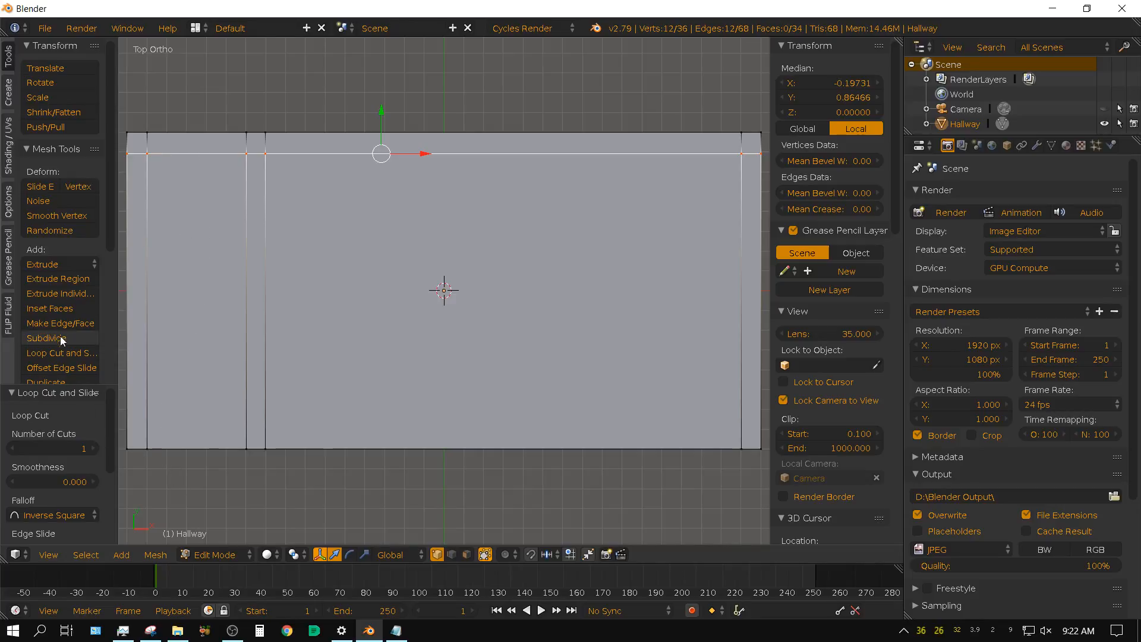
{"action": "left_click", "coordinate": [52, 352]}
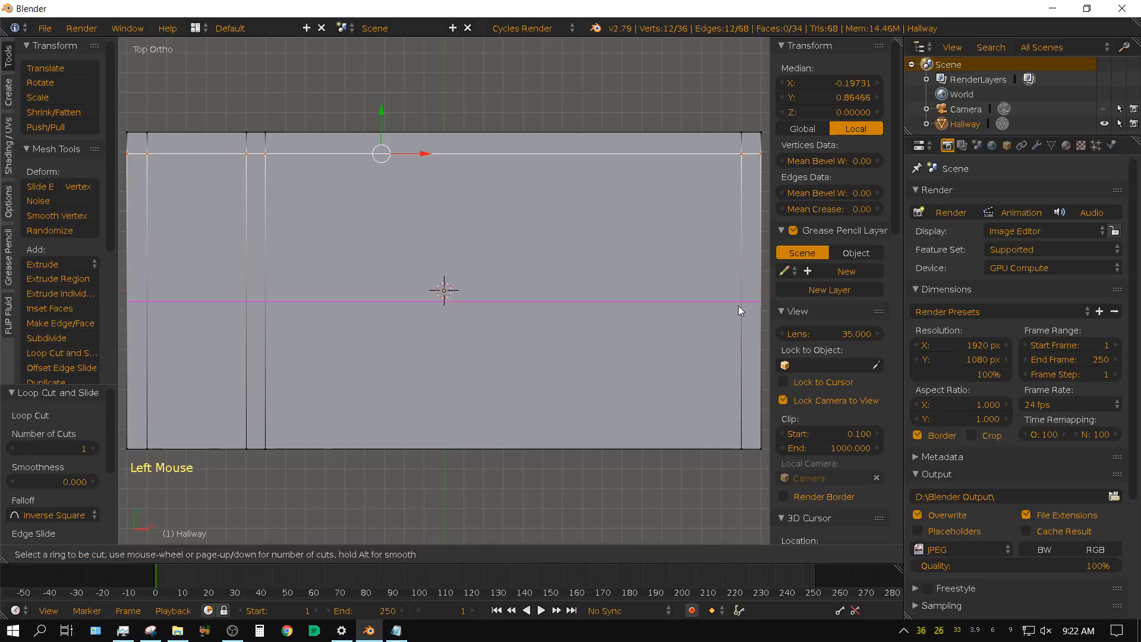
{"action": "left_click", "coordinate": [441, 289]}
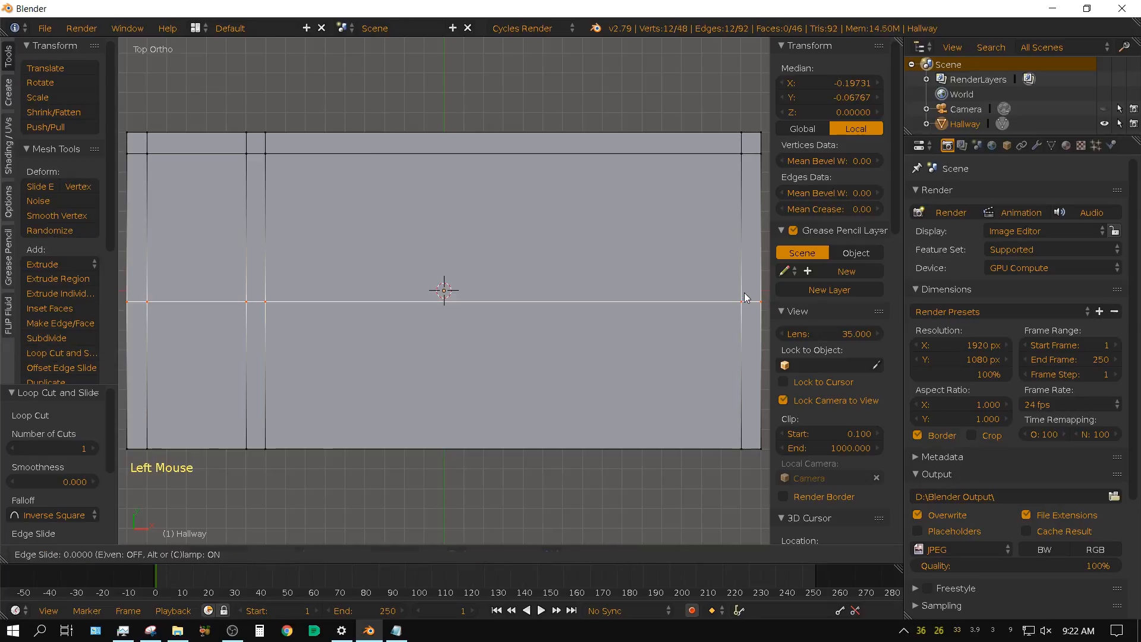
{"action": "left_click", "coordinate": [745, 424]}
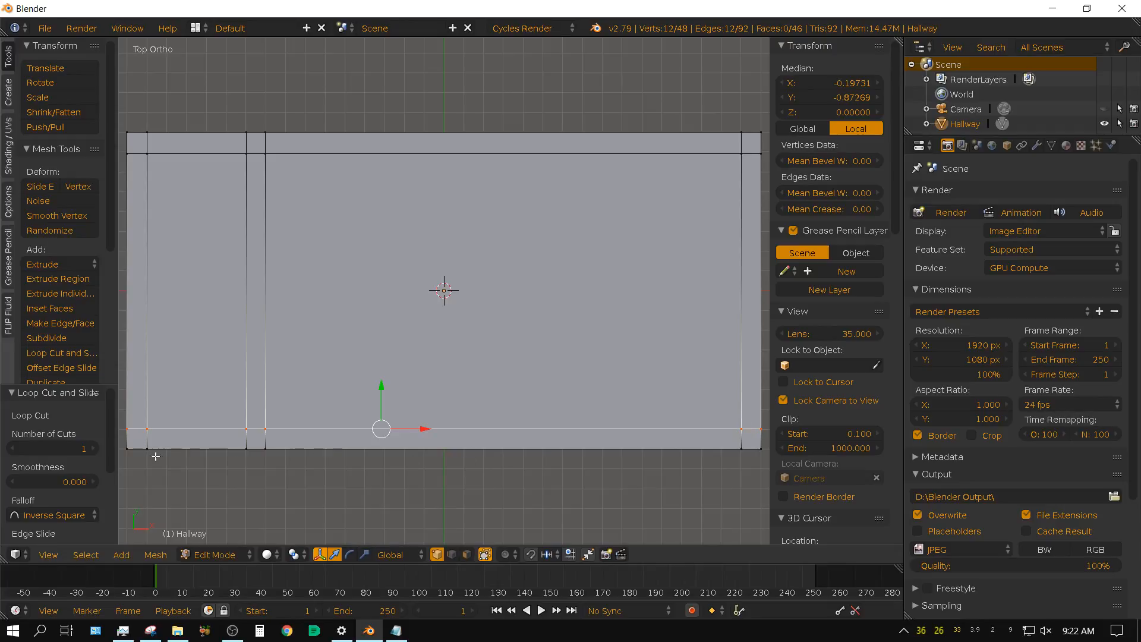
- Add two lengthwise loop cuts across the Hallway's middle section, slid to local Y about -0.26 and about -0.12
{"action": "left_click", "coordinate": [66, 353]}
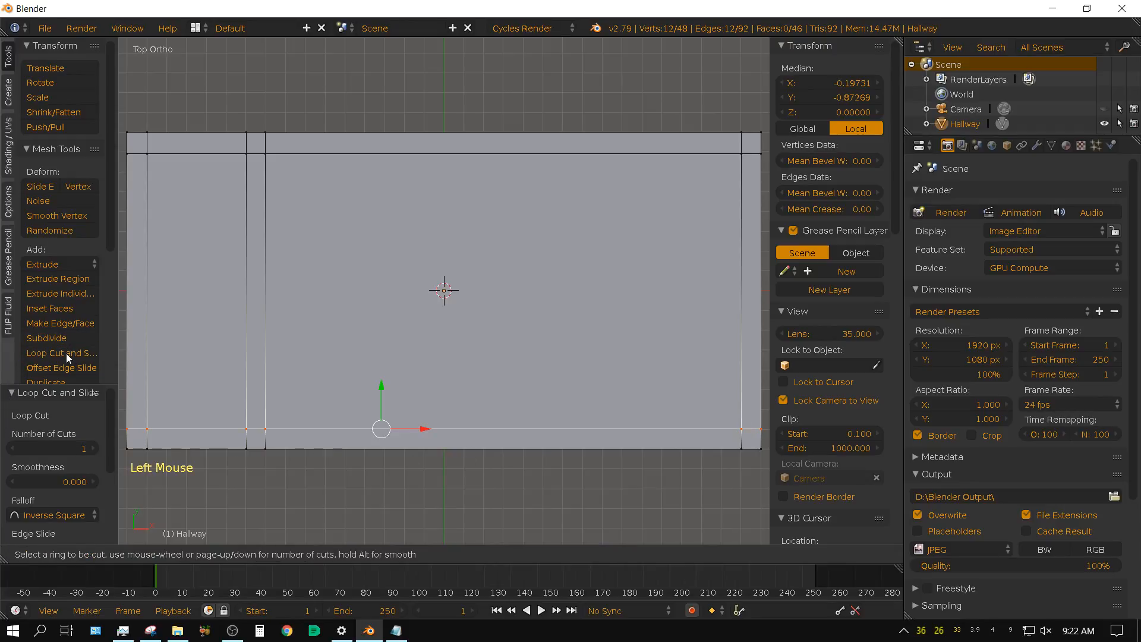
{"action": "left_click", "coordinate": [756, 303]}
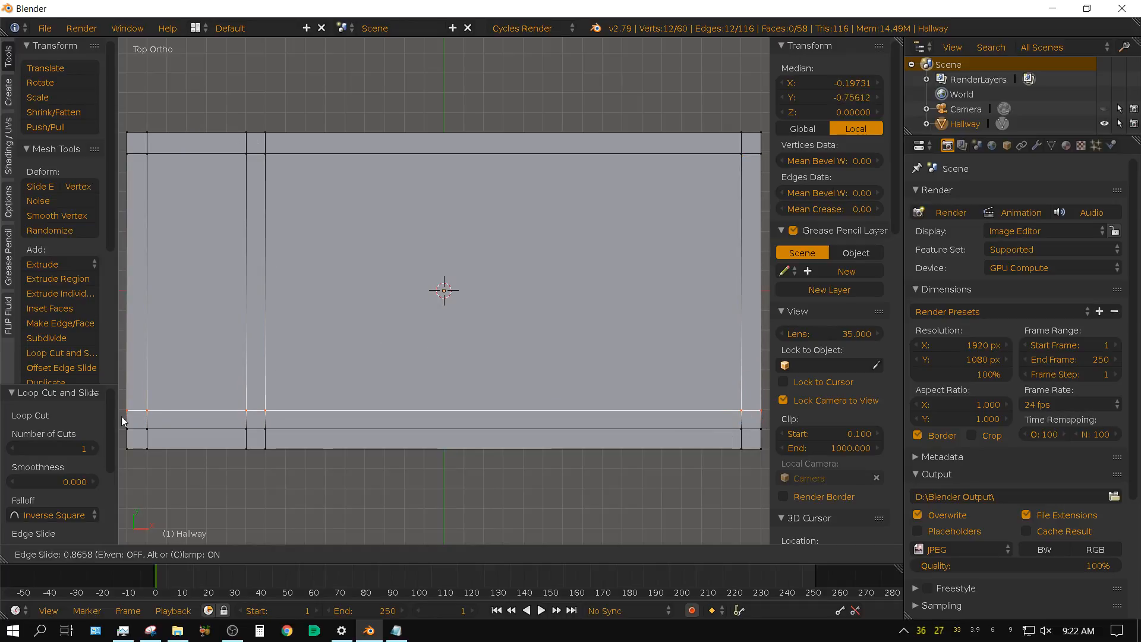
{"action": "left_click", "coordinate": [756, 343]}
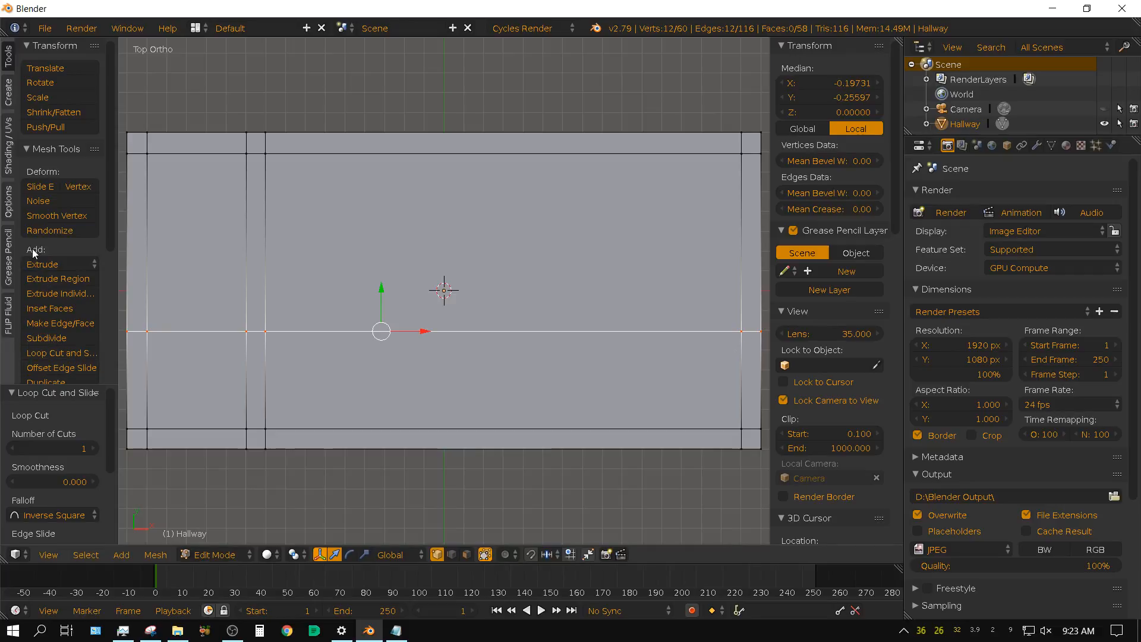
{"action": "left_click", "coordinate": [56, 353]}
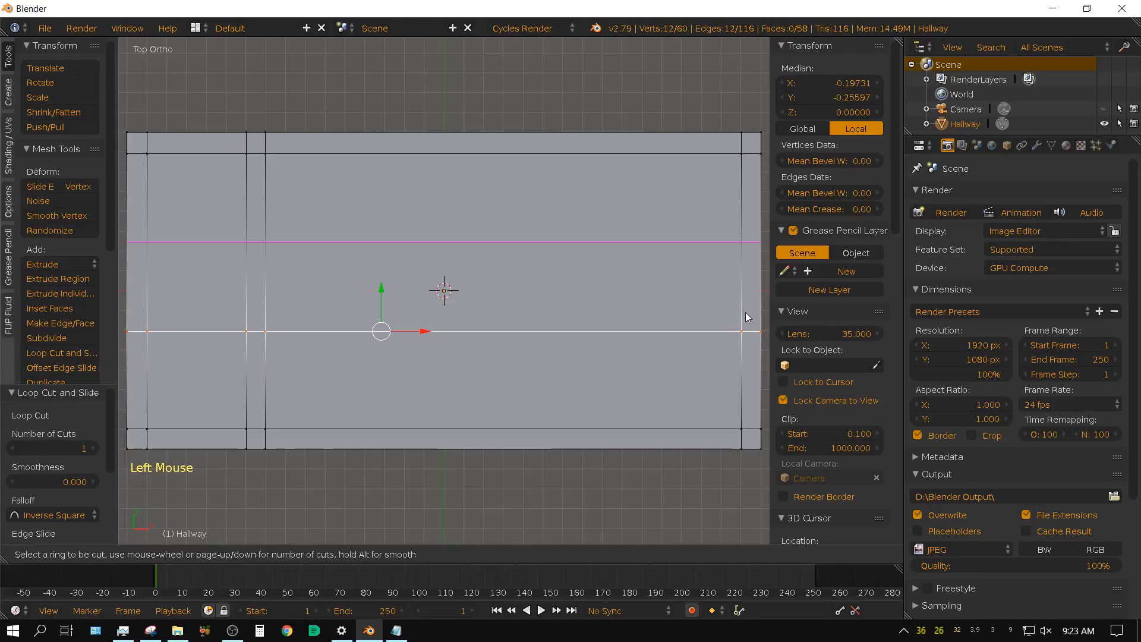
{"action": "left_click", "coordinate": [757, 252]}
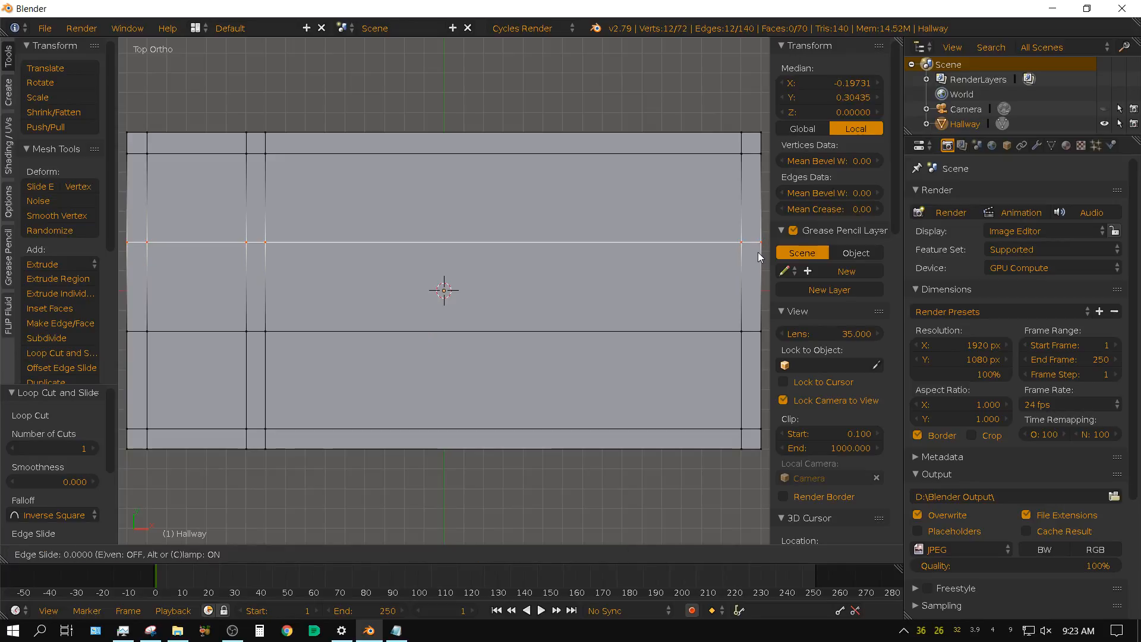
{"action": "left_click", "coordinate": [759, 319]}
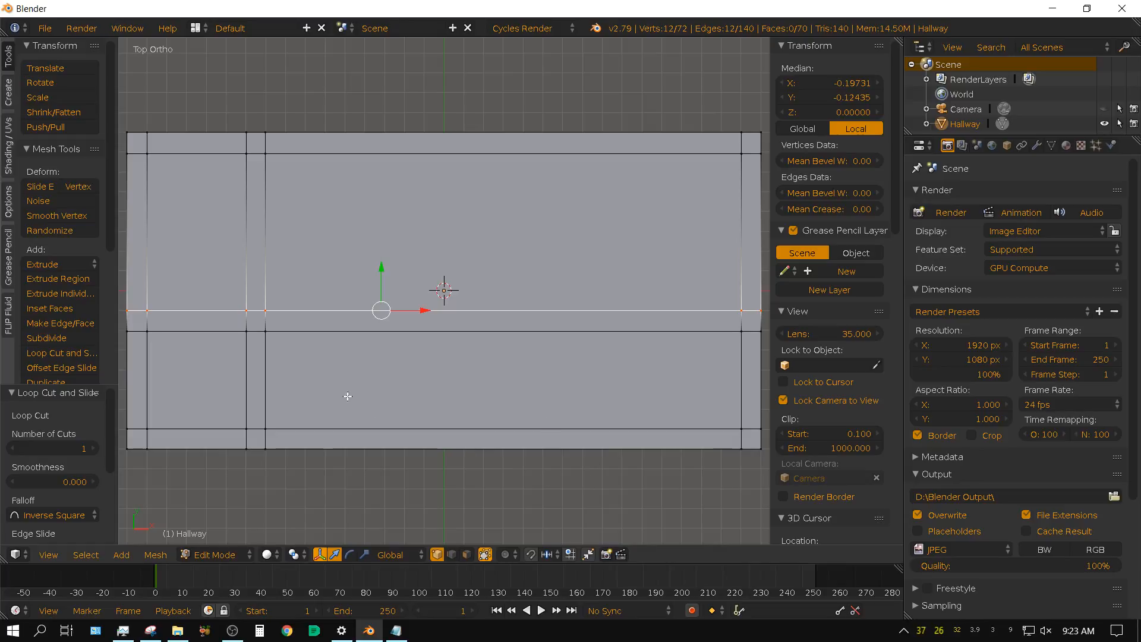
- Select the narrow top faces forming a closed L-shaped wall outline along the negative-X end and negative-Y side, and extrude them up 7.25
{"action": "middle_click_drag", "start_coordinate": [584, 505], "coordinate": [476, 403]}
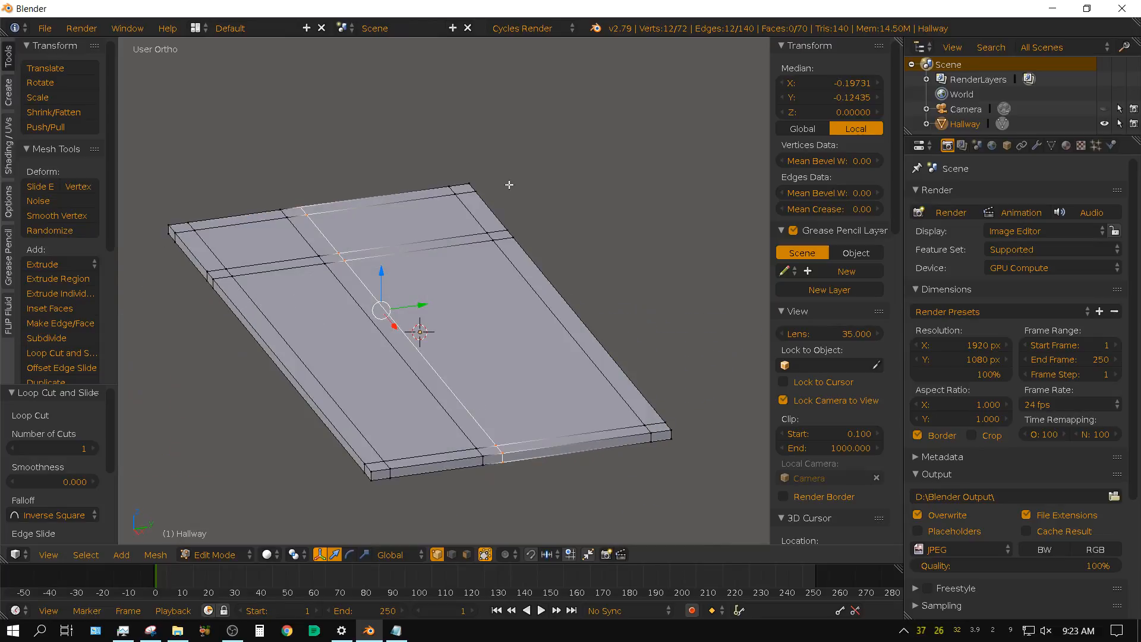
{"action": "left_click", "coordinate": [467, 554]}
{"action": "middle_click_drag", "start_coordinate": [533, 409], "coordinate": [556, 426]}
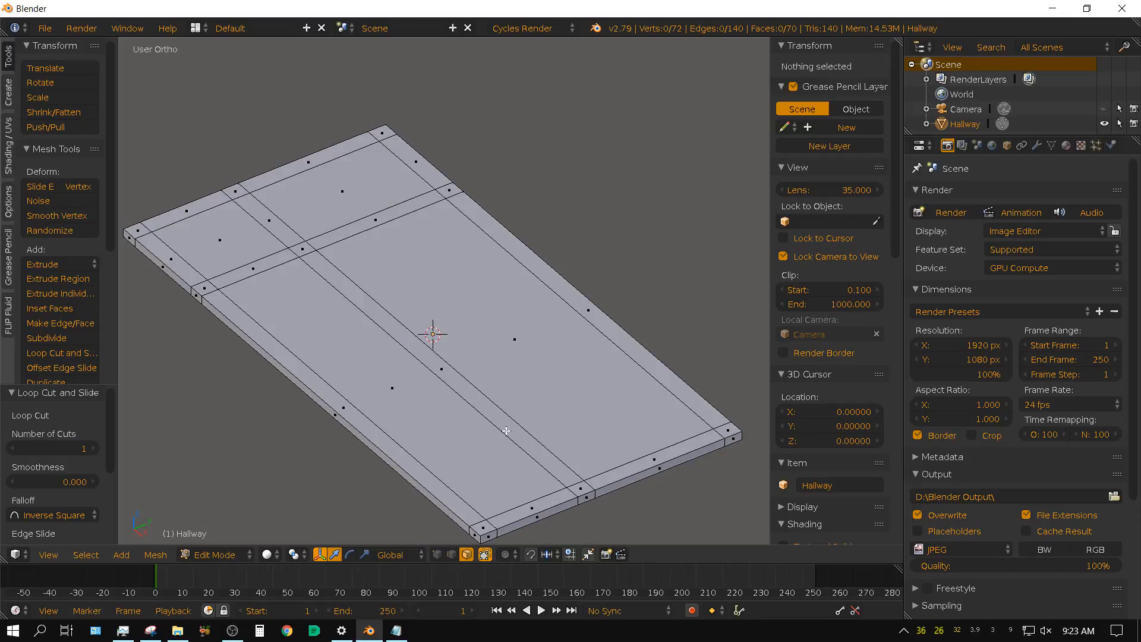
{"action": "right_click", "coordinate": [526, 510]}
{"action": "right_click", "coordinate": [452, 374], "text": "shift"}
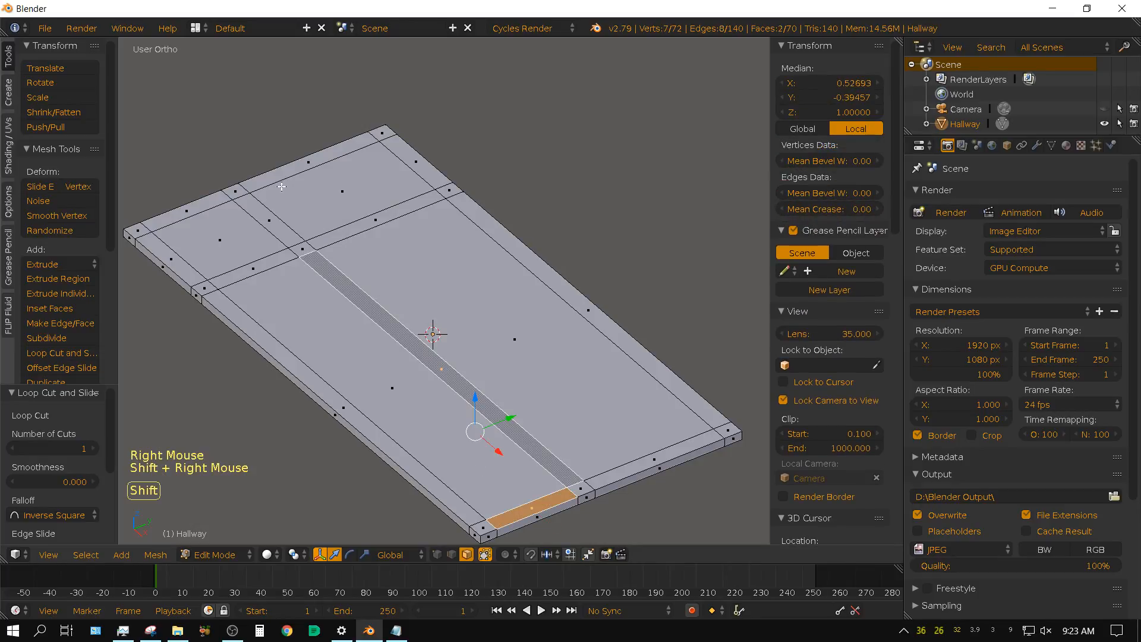
{"action": "right_click", "coordinate": [302, 249], "text": "shift"}
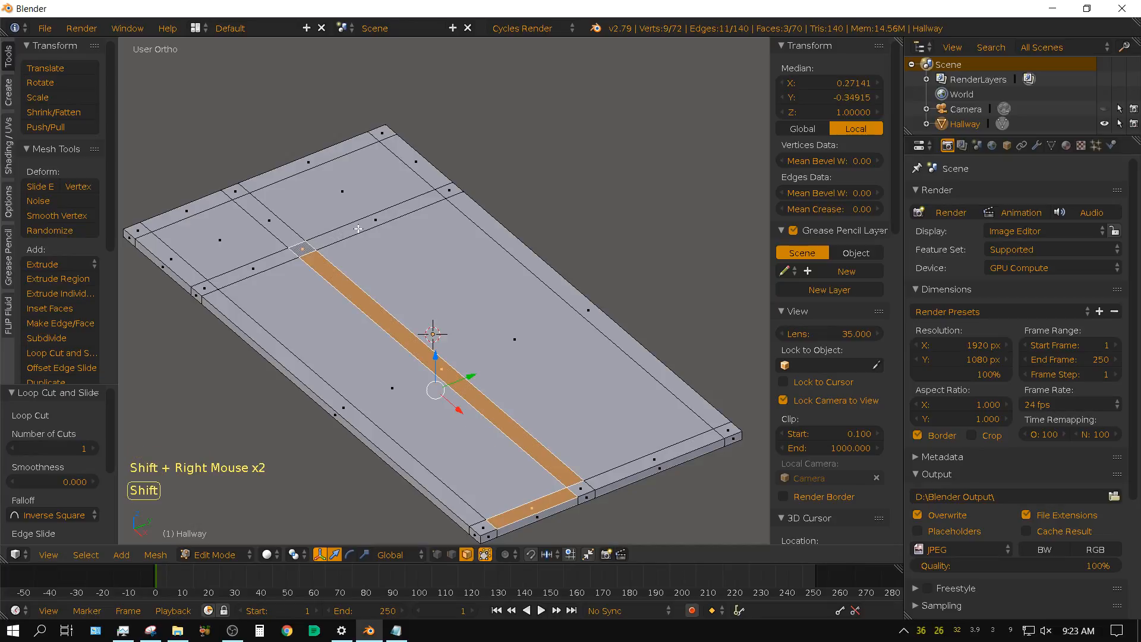
{"action": "right_click", "coordinate": [358, 228], "text": "shift"}
{"action": "right_click", "coordinate": [447, 191], "text": "shift"}
{"action": "right_click", "coordinate": [424, 165], "text": "shift"}
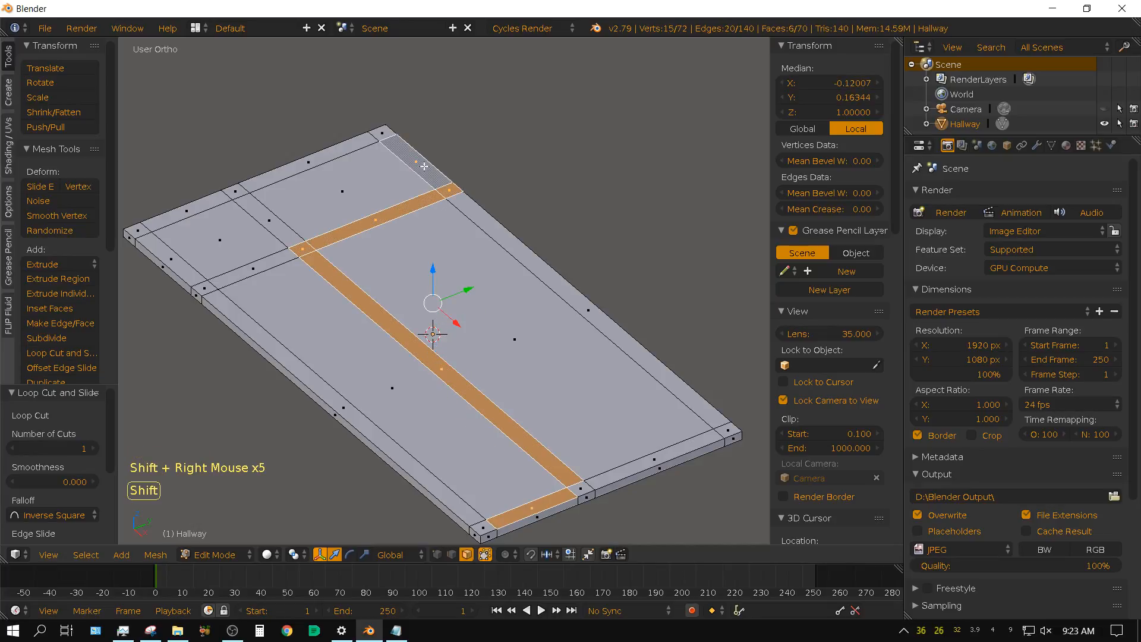
{"action": "right_click", "coordinate": [387, 136], "text": "shift"}
{"action": "right_click", "coordinate": [305, 162], "text": "shift"}
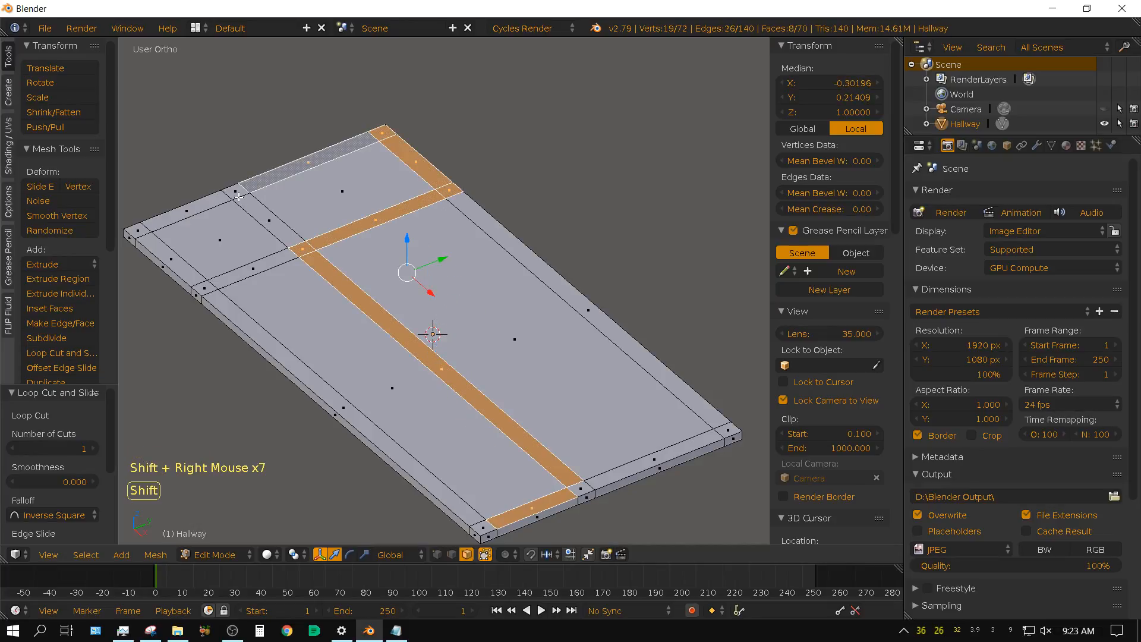
{"action": "right_click", "coordinate": [236, 192], "text": "shift"}
{"action": "right_click", "coordinate": [193, 212], "text": "shift"}
{"action": "right_click", "coordinate": [140, 229], "text": "shift"}
{"action": "right_click", "coordinate": [158, 256], "text": "shift"}
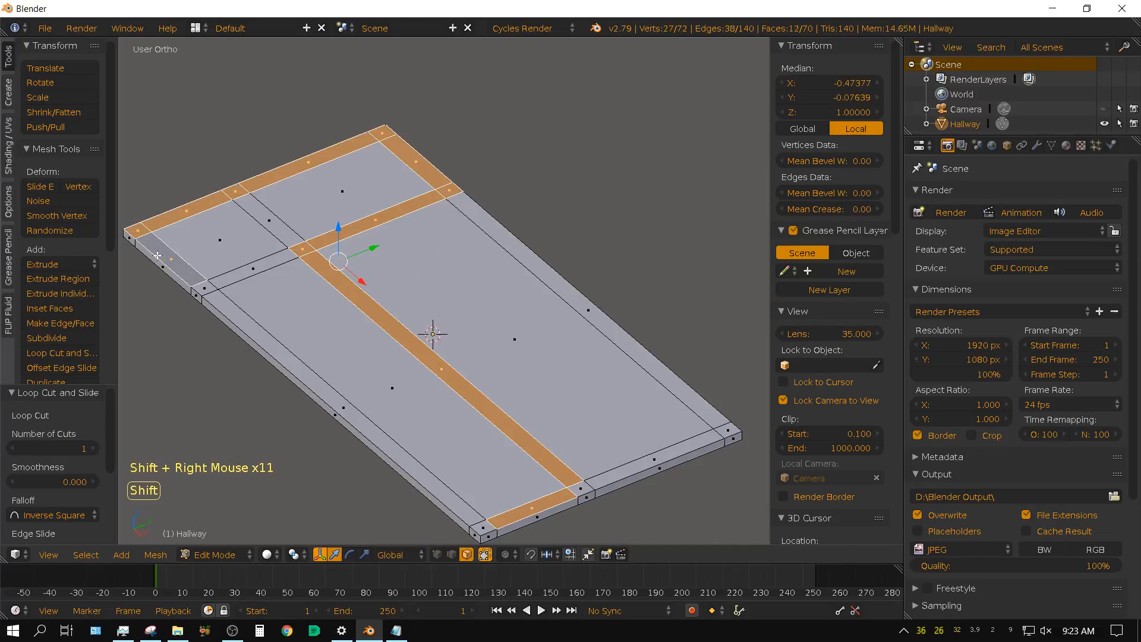
{"action": "right_click", "coordinate": [202, 286], "text": "shift"}
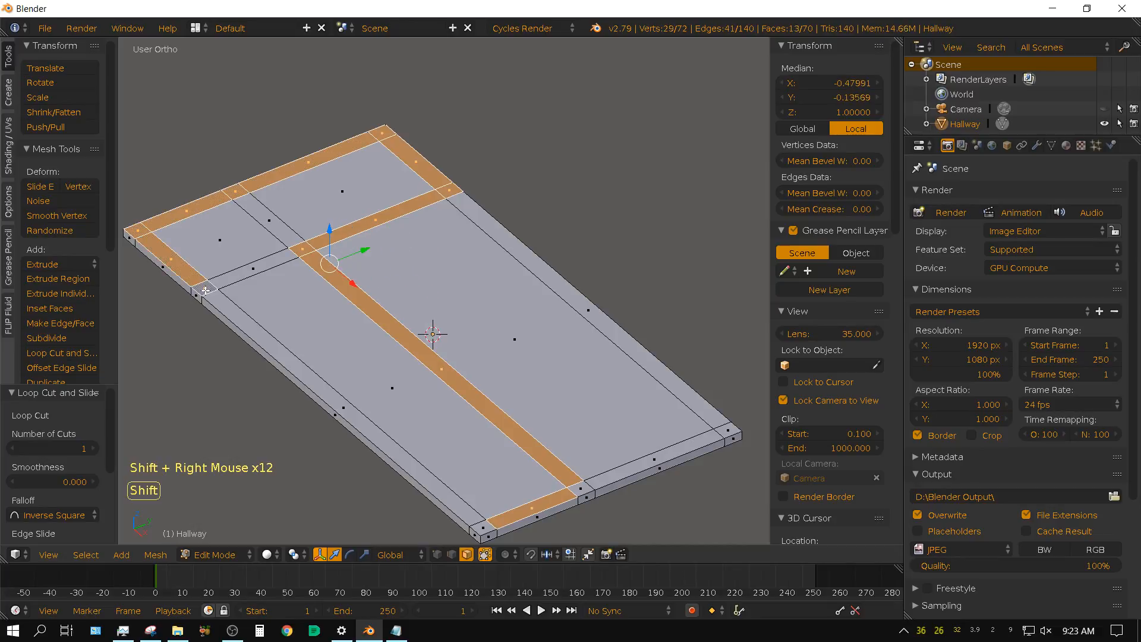
{"action": "right_click", "coordinate": [236, 314], "text": "shift"}
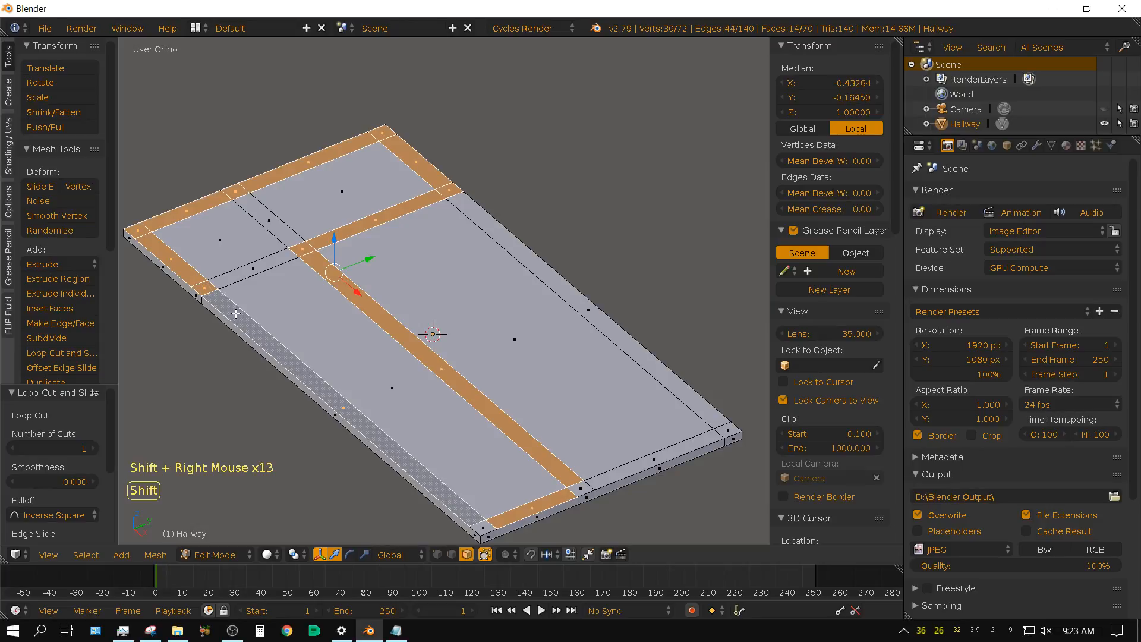
{"action": "right_click", "coordinate": [482, 527], "text": "shift"}
{"action": "right_click", "coordinate": [585, 489], "text": "shift"}
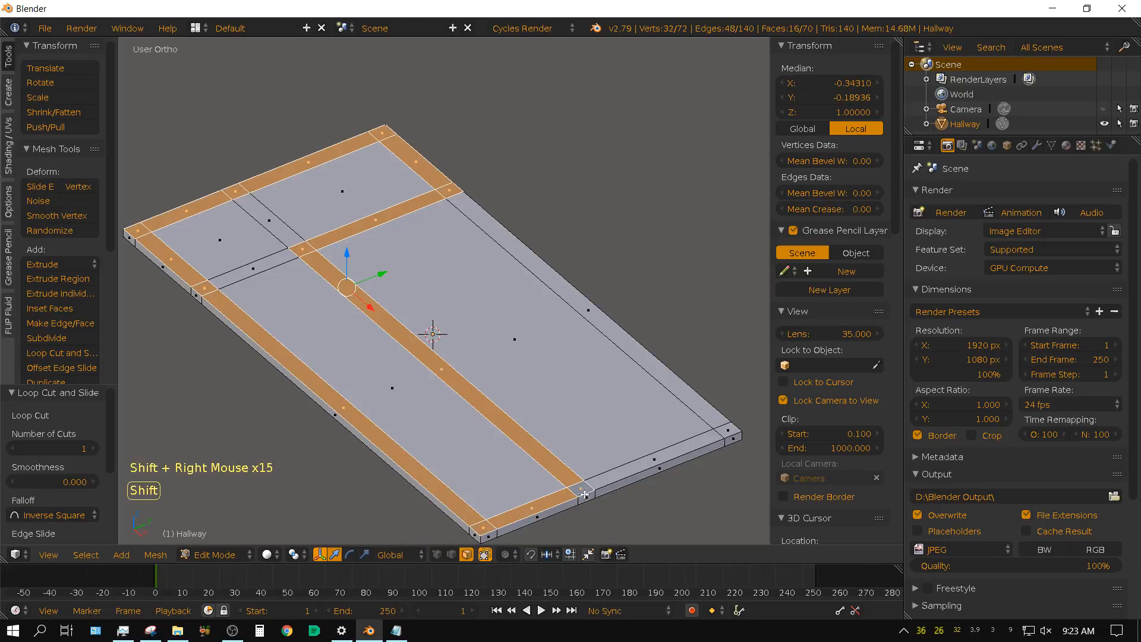
{"action": "middle_click_drag", "start_coordinate": [526, 318], "coordinate": [491, 289]}
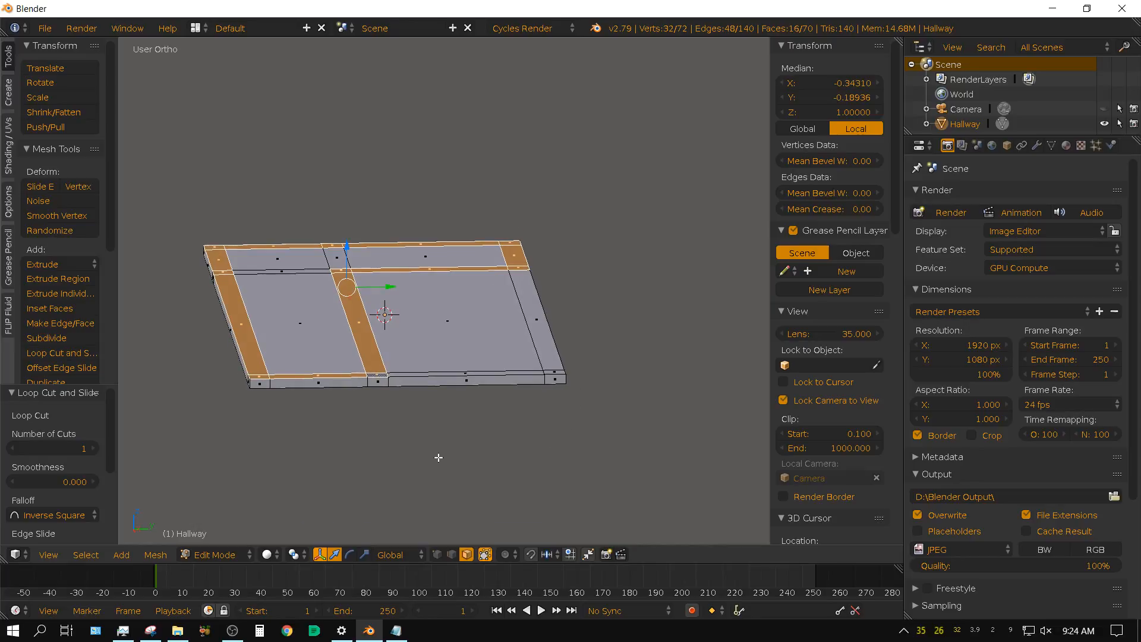
{"action": "key", "text": "e"}
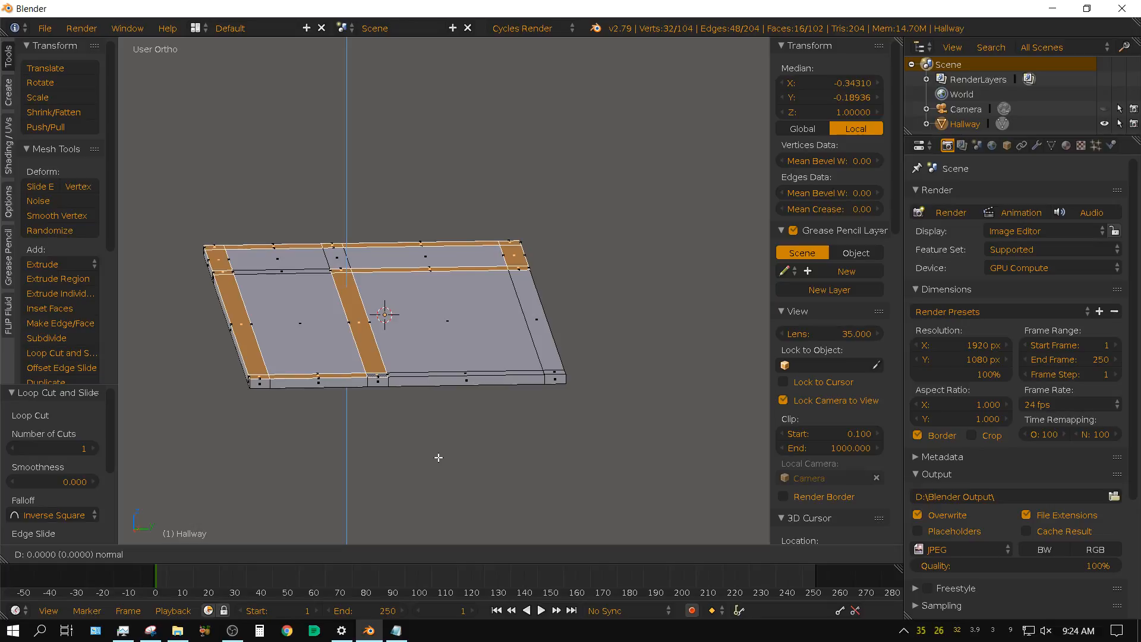
{"action": "type", "text": "7.25"}
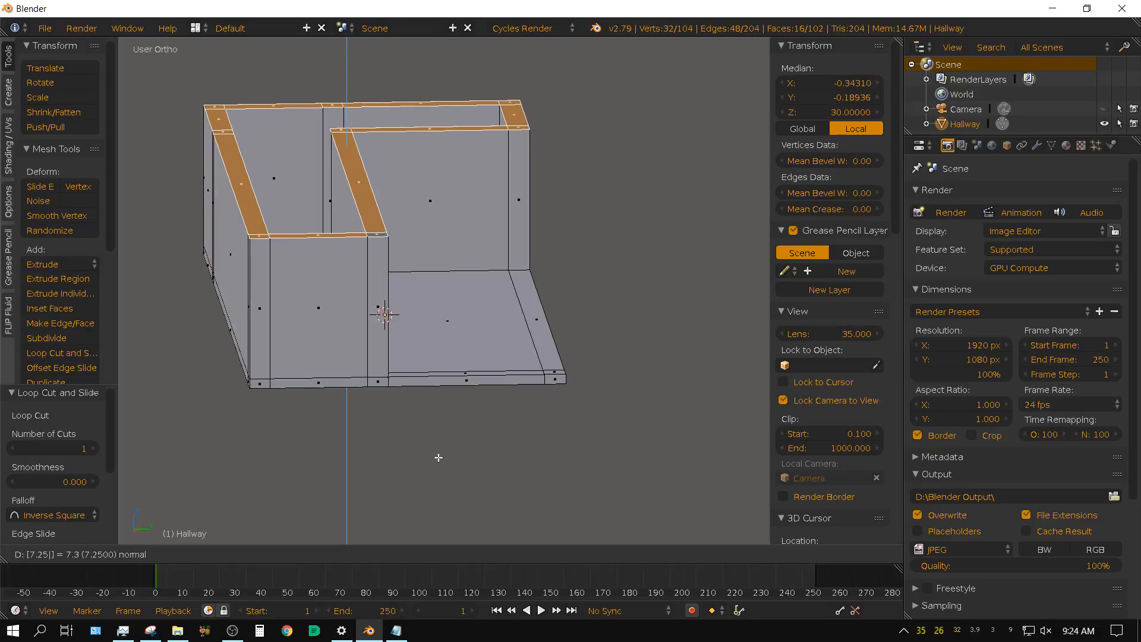
{"action": "key", "text": "Return"}
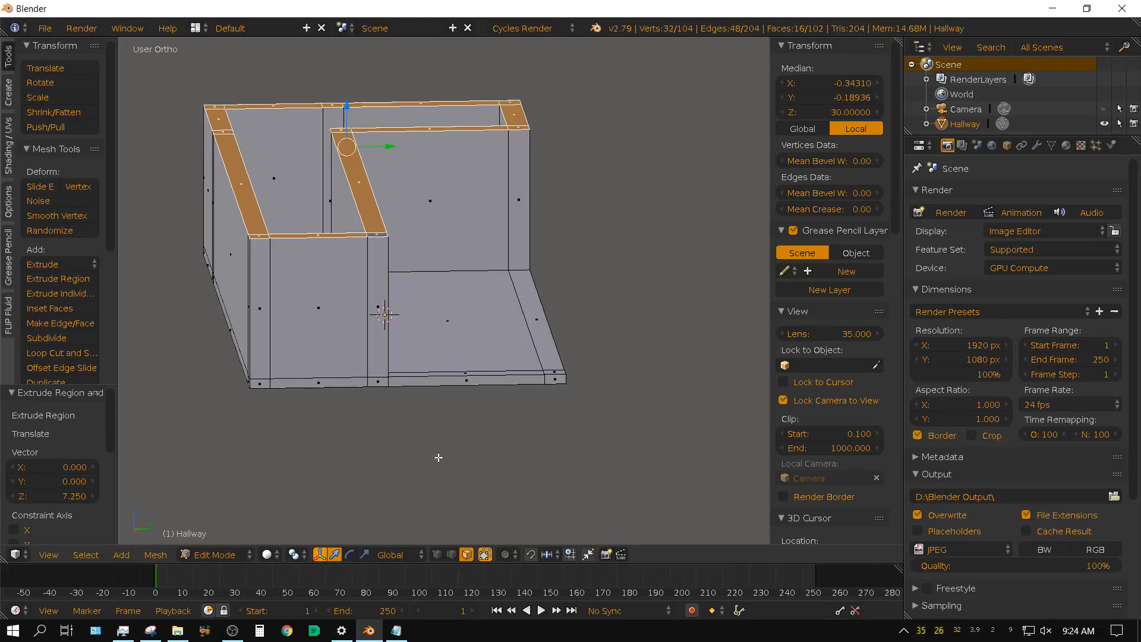
{"action": "mouse_move", "coordinate": [433, 155]}
{"action": "middle_mouse_down"}
{"action": "mouse_move", "coordinate": [369, 318]}
{"action": "mouse_move", "coordinate": [377, 287]}
{"action": "mouse_move", "coordinate": [446, 237]}
{"action": "mouse_move", "coordinate": [445, 298]}
{"action": "mouse_move", "coordinate": [560, 201]}
{"action": "mouse_move", "coordinate": [573, 288]}
{"action": "mouse_move", "coordinate": [410, 301]}
{"action": "mouse_move", "coordinate": [351, 327]}
{"action": "mouse_move", "coordinate": [372, 327]}
{"action": "mouse_move", "coordinate": [468, 210]}
{"action": "mouse_move", "coordinate": [433, 191]}
{"action": "mouse_move", "coordinate": [436, 178]}
{"action": "middle_mouse_up"}
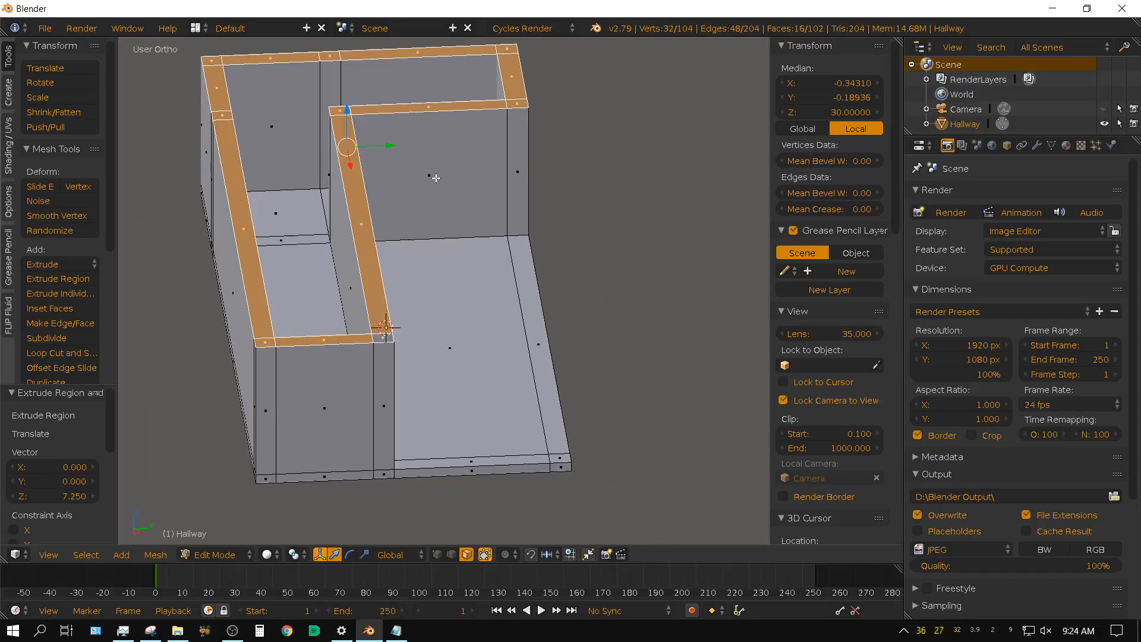
{"action": "middle_click_drag", "start_coordinate": [444, 143], "coordinate": [551, 274], "text": "shift"}
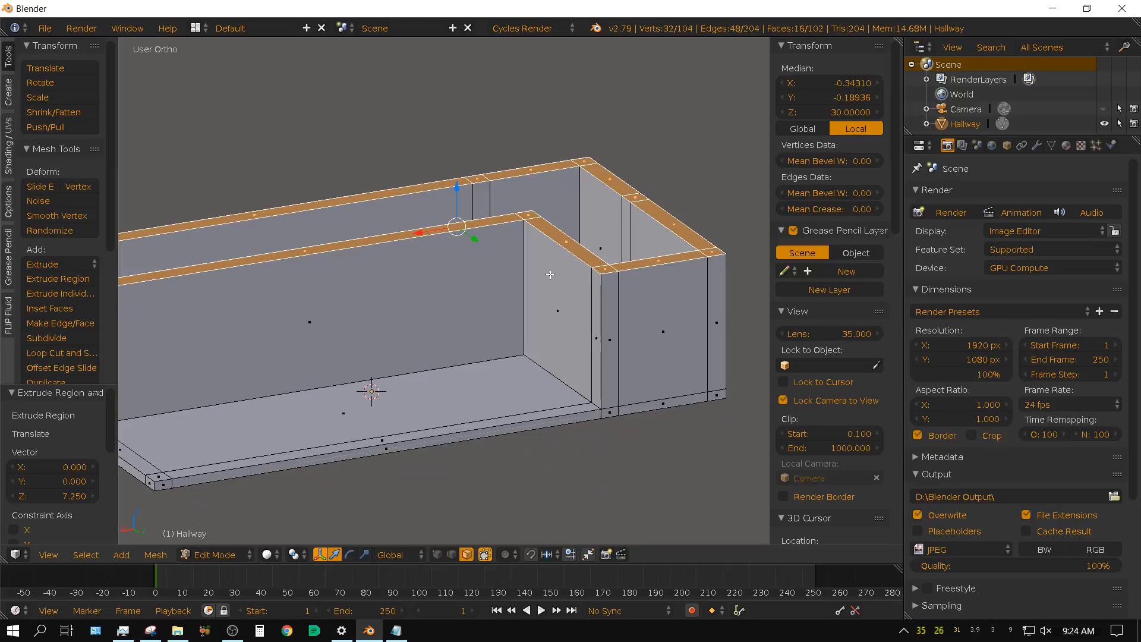
{"action": "middle_click_drag", "start_coordinate": [585, 343], "coordinate": [558, 278], "text": "shift"}
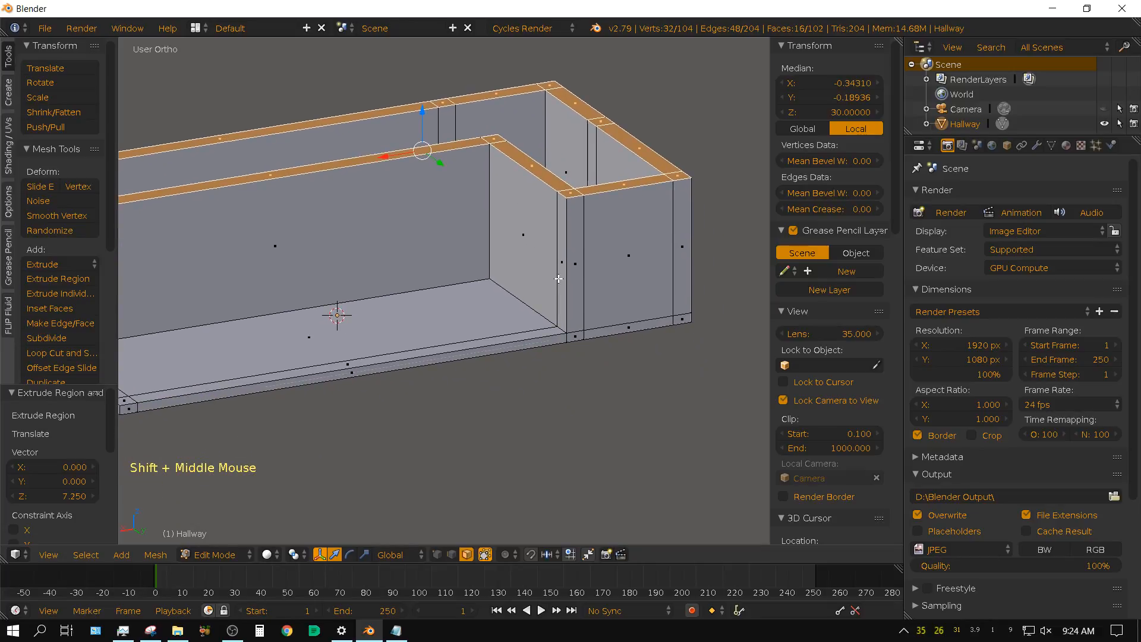
- Return the Hallway to Object Mode and apply its scale
{"action": "key", "text": "Tab"}
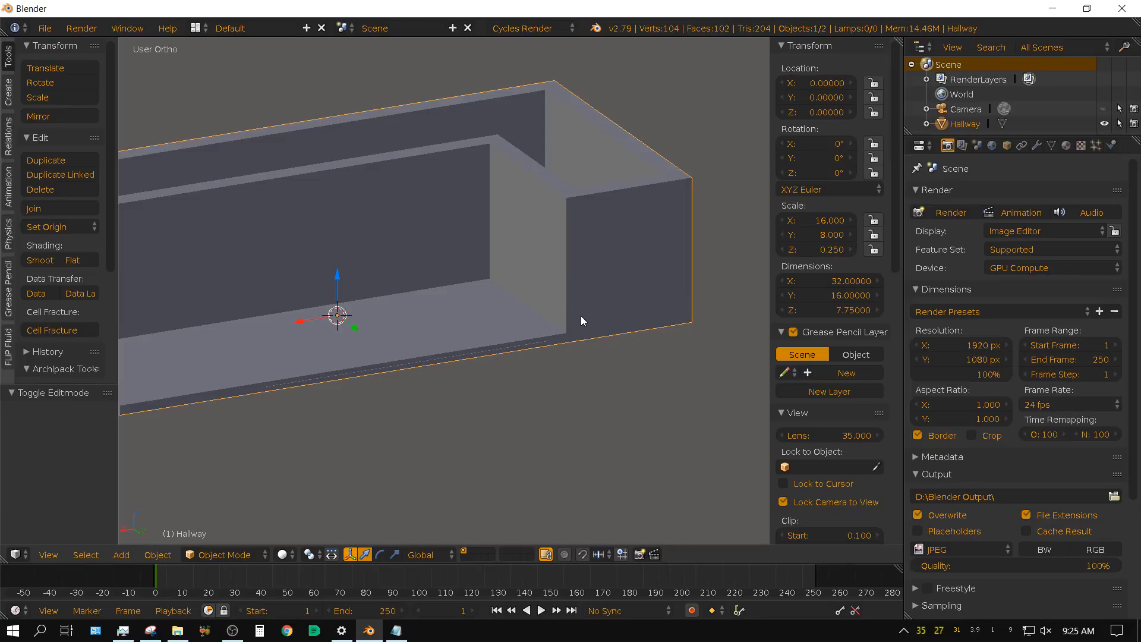
{"action": "key", "text": "ctrl"}
{"action": "key", "text": "ctrl+a"}
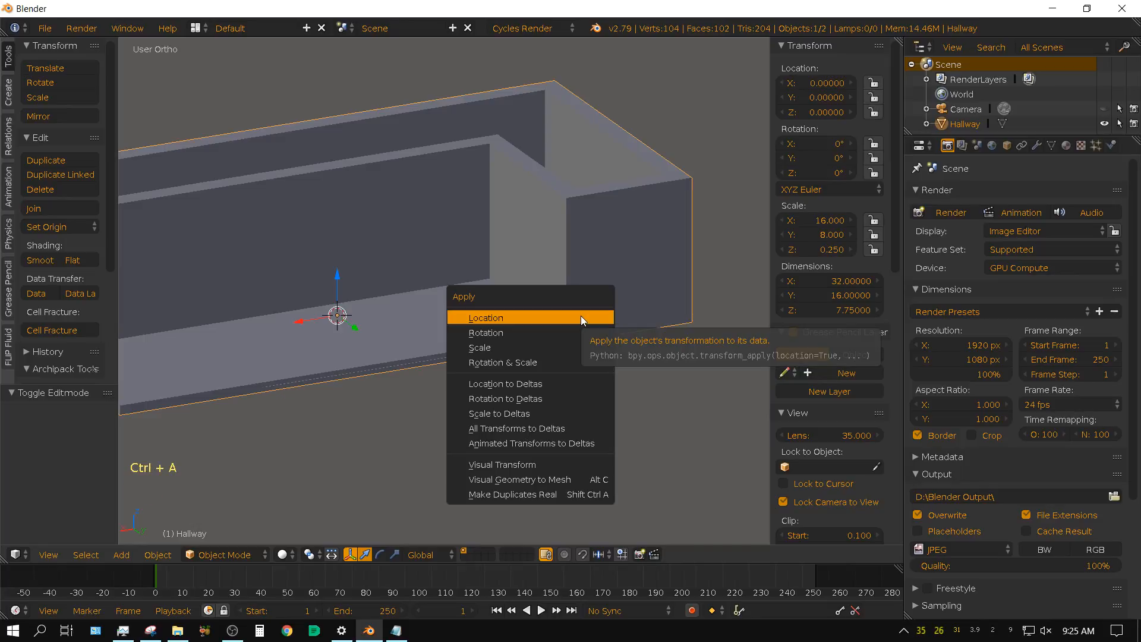
{"action": "left_click", "coordinate": [482, 349]}
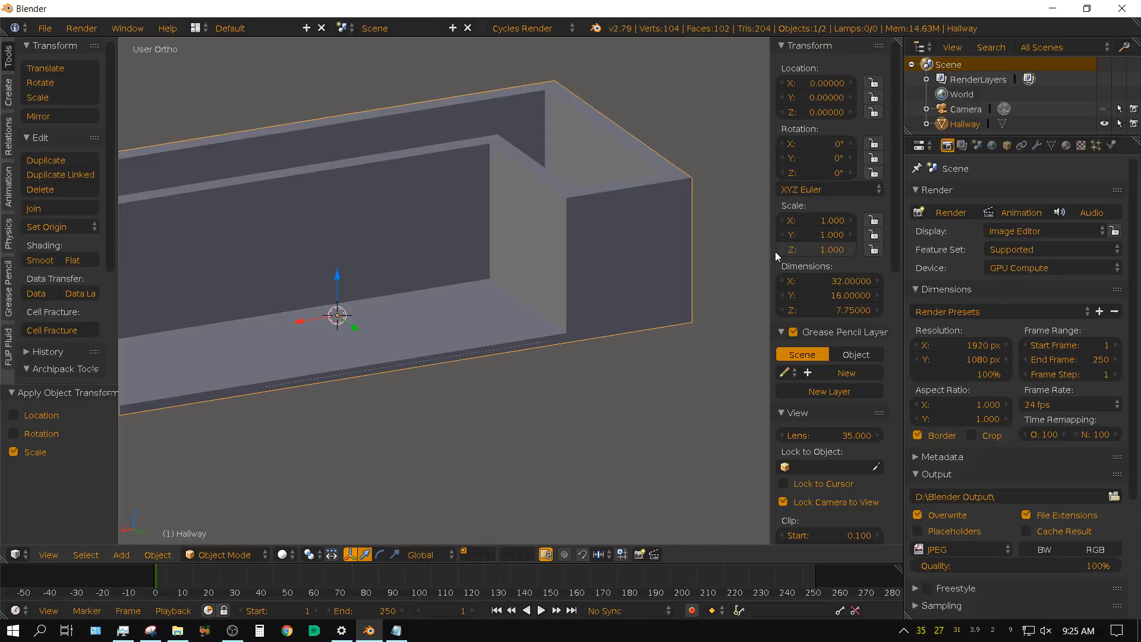
{"action": "middle_click_drag", "start_coordinate": [473, 234], "coordinate": [580, 265]}
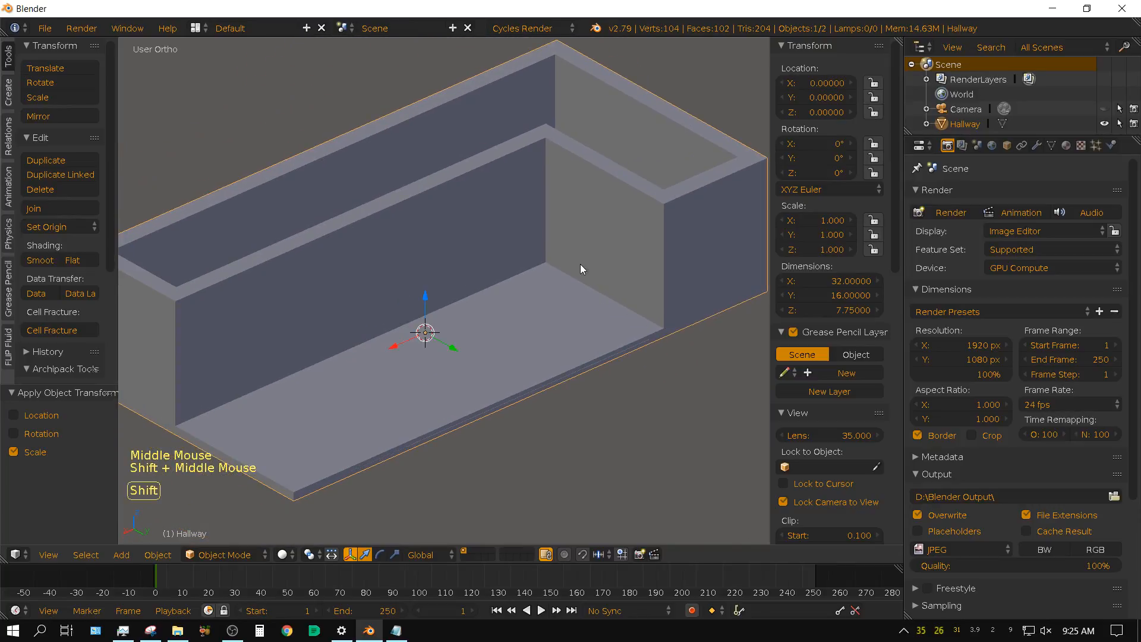
{"action": "scroll", "coordinate": [580, 265], "scroll_direction": "down", "scroll_amount": 2}
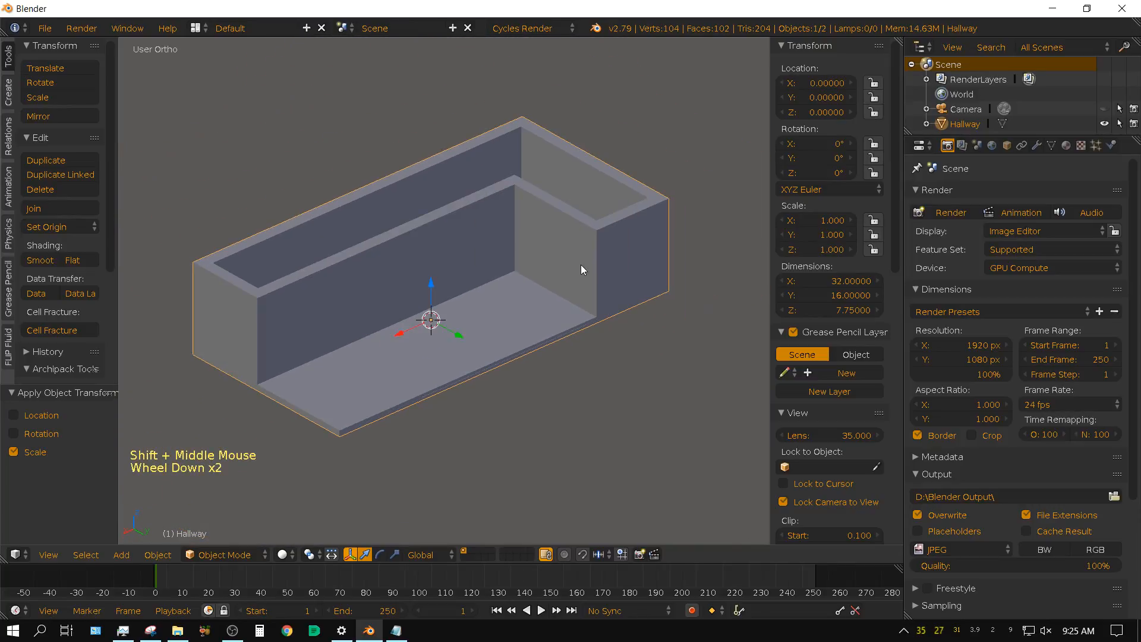
{"action": "middle_click_drag", "start_coordinate": [581, 269], "coordinate": [569, 325]}
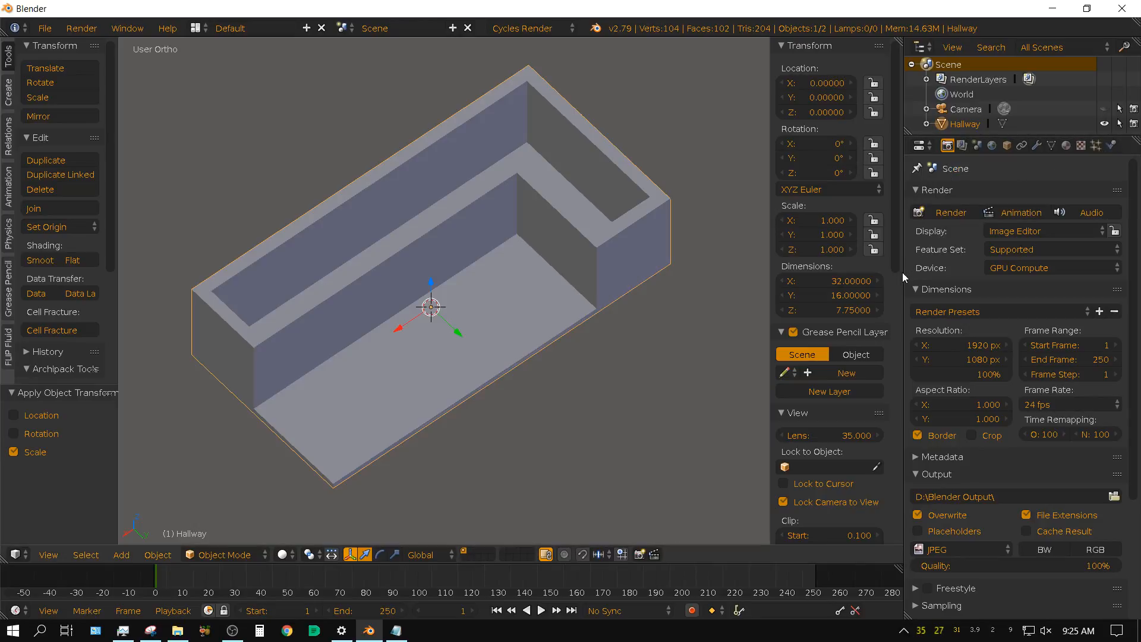
{"action": "left_click_drag", "start_coordinate": [904, 283], "coordinate": [949, 283]}
{"action": "scroll", "coordinate": [1061, 150], "scroll_direction": "down", "scroll_amount": 5}
{"action": "scroll", "coordinate": [1061, 151], "scroll_direction": "up", "scroll_amount": 5}
{"action": "scroll", "coordinate": [1060, 152], "scroll_direction": "down", "scroll_amount": 5}
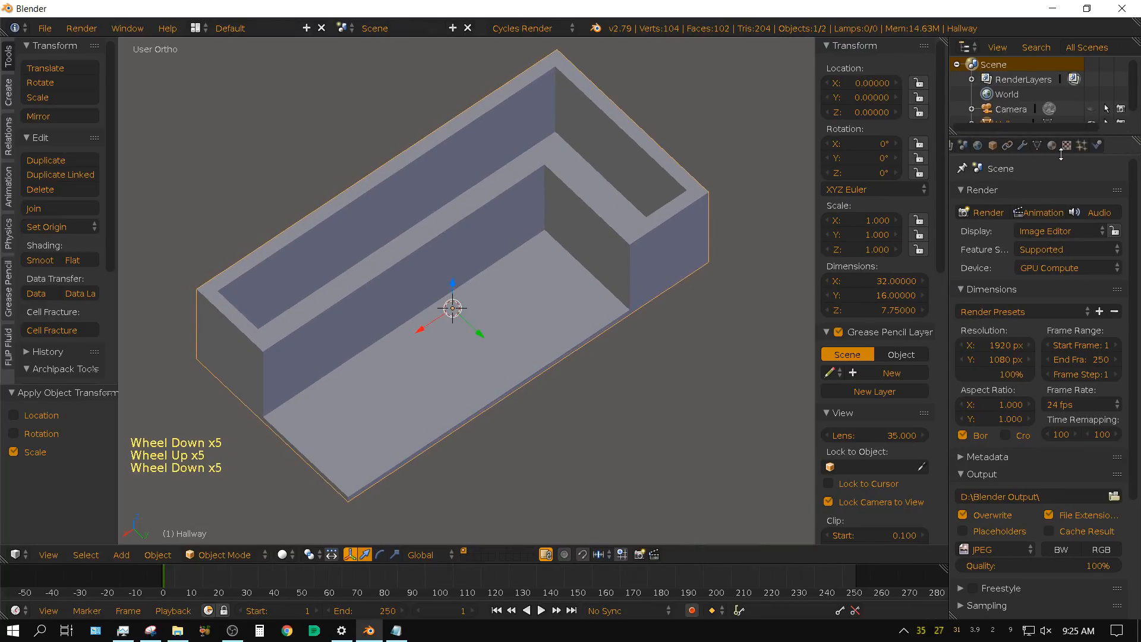
{"action": "scroll", "coordinate": [1061, 153], "scroll_direction": "up", "scroll_amount": 5}
{"action": "scroll", "coordinate": [1060, 153], "scroll_direction": "down", "scroll_amount": 5}
{"action": "scroll", "coordinate": [1061, 154], "scroll_direction": "up", "scroll_amount": 5}
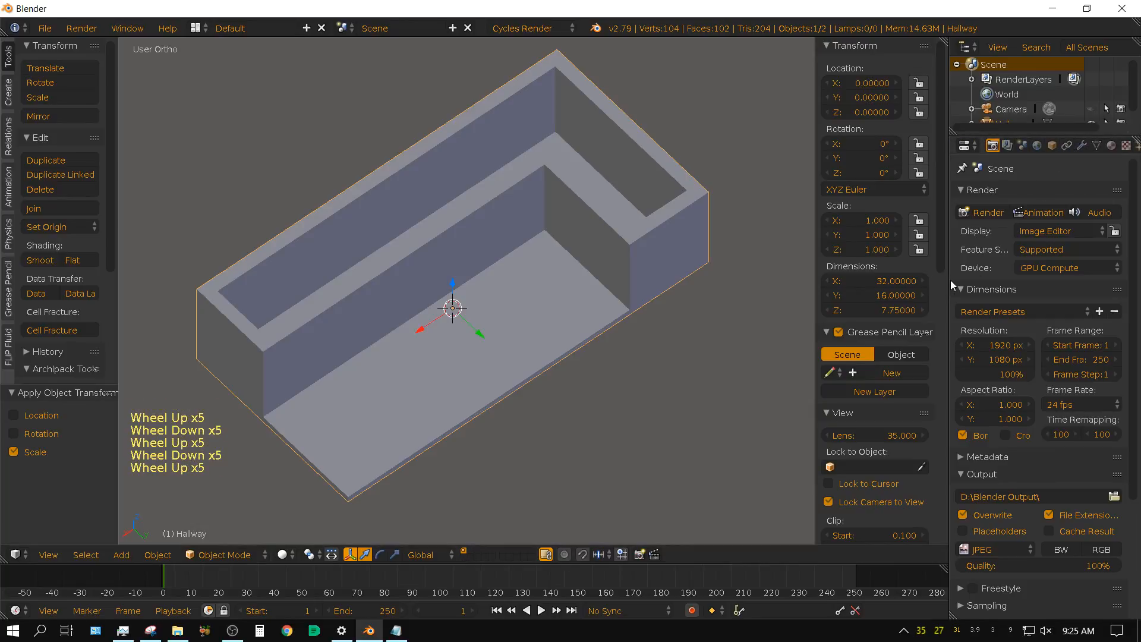
{"action": "left_click_drag", "start_coordinate": [951, 280], "coordinate": [898, 280]}
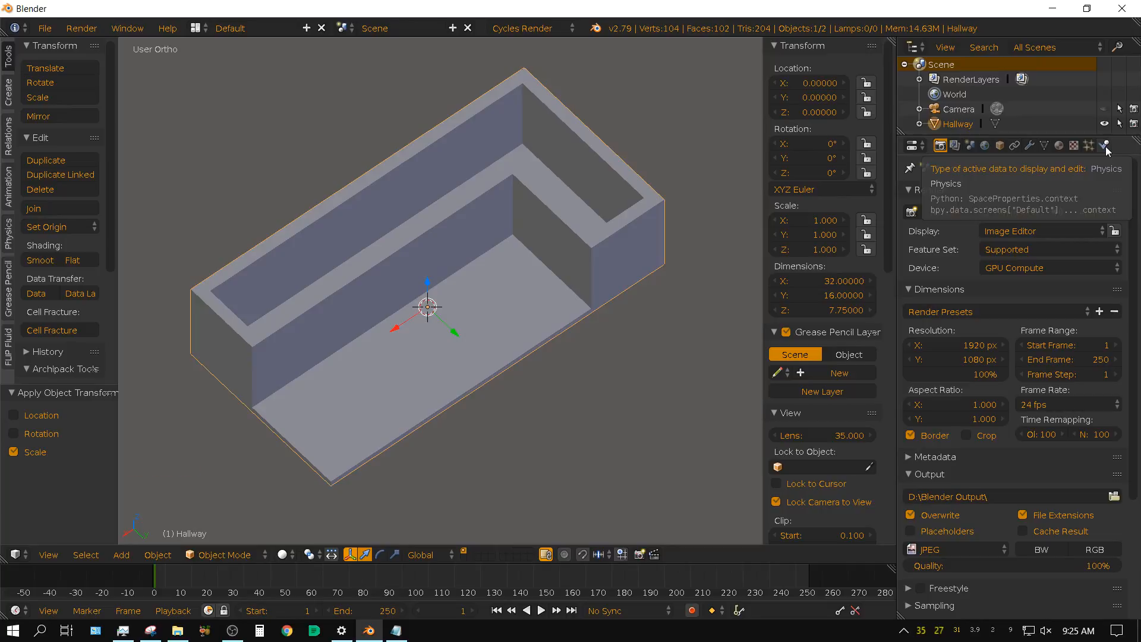
- Enable Fluid physics on the Hallway as an Obstacle with Shell volume initialization
{"action": "middle_click_drag", "start_coordinate": [571, 309], "coordinate": [497, 300]}
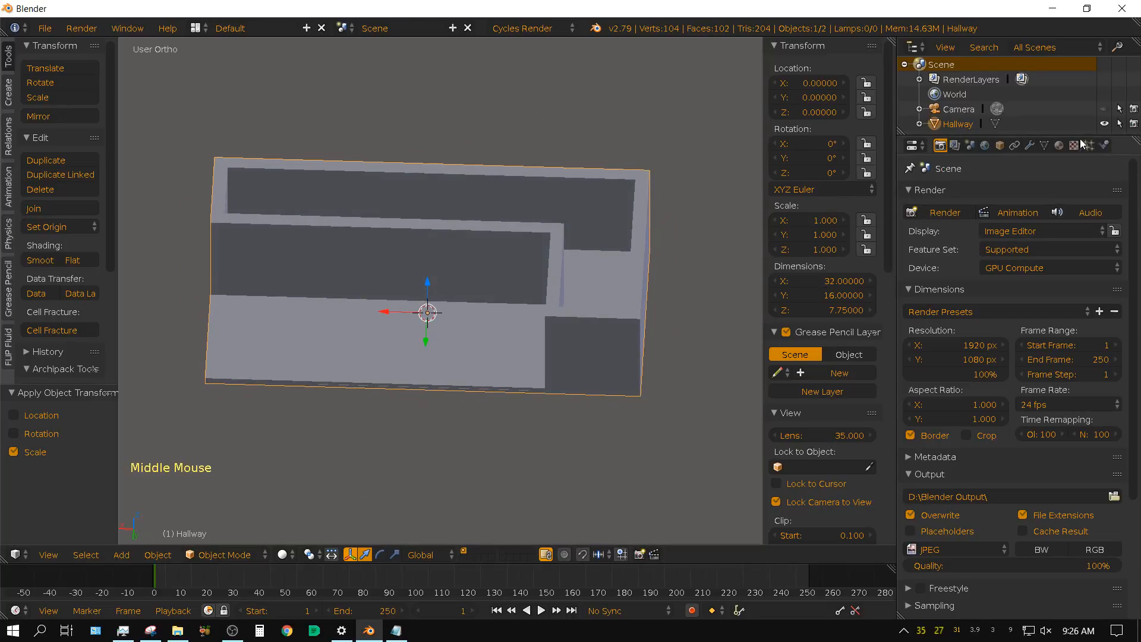
{"action": "left_click", "coordinate": [1105, 145]}
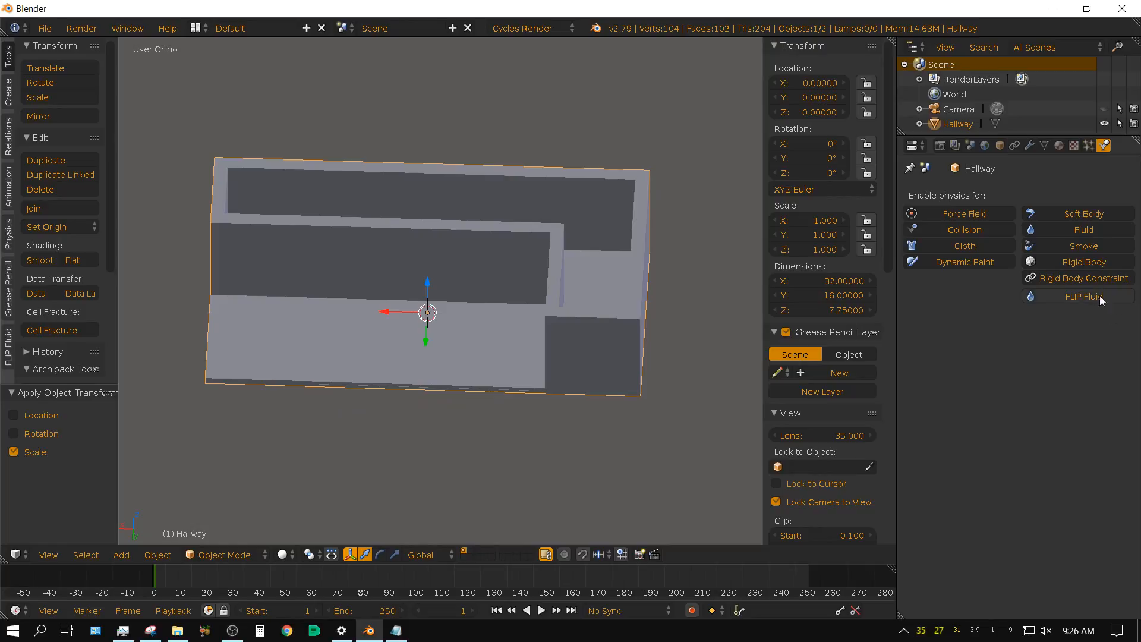
{"action": "left_click", "coordinate": [1085, 233]}
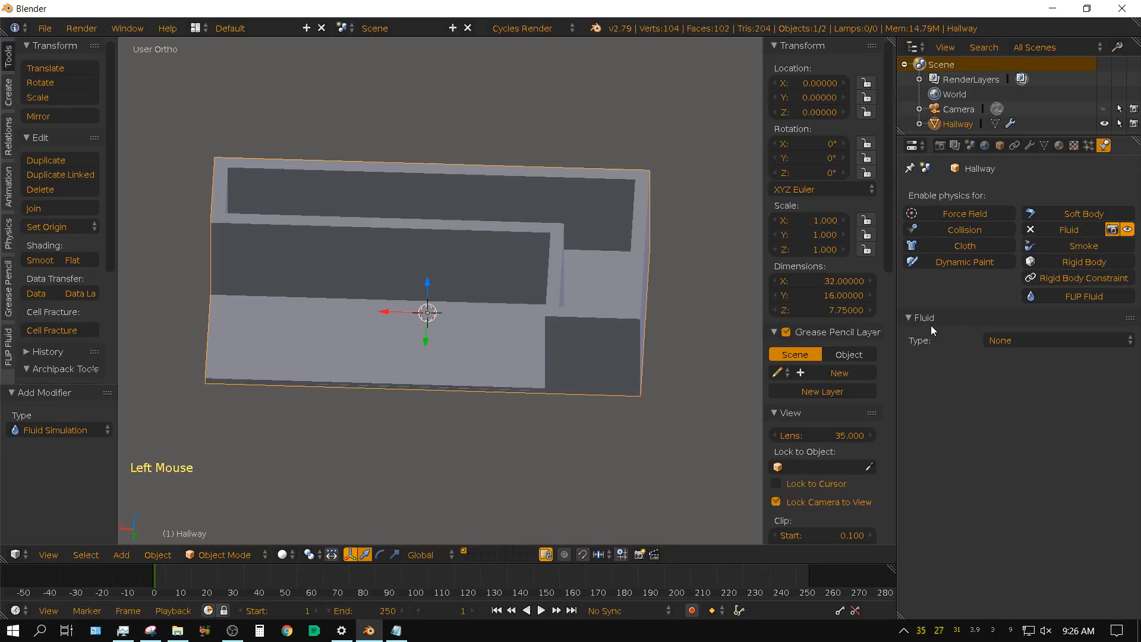
{"action": "left_click", "coordinate": [1045, 341]}
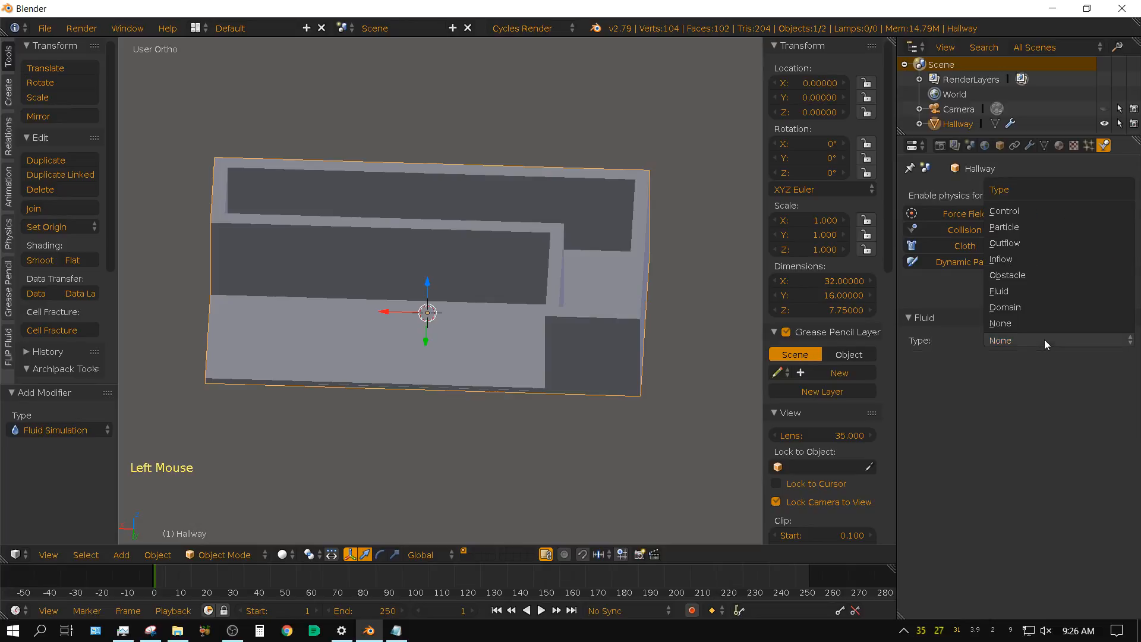
{"action": "left_click", "coordinate": [1021, 277]}
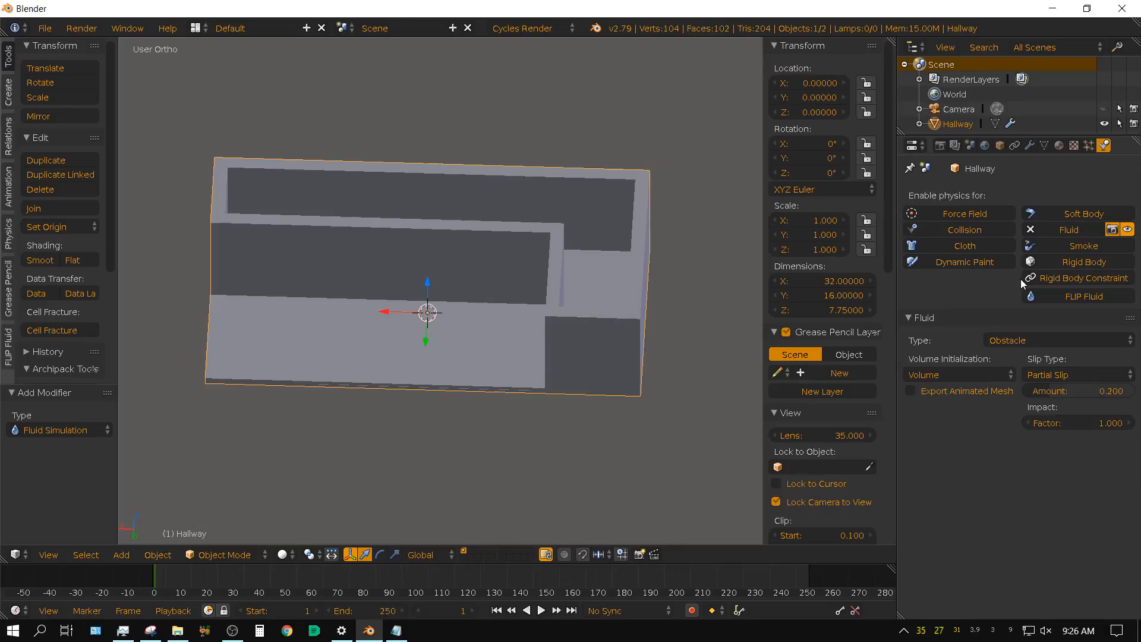
{"action": "left_click", "coordinate": [953, 375]}
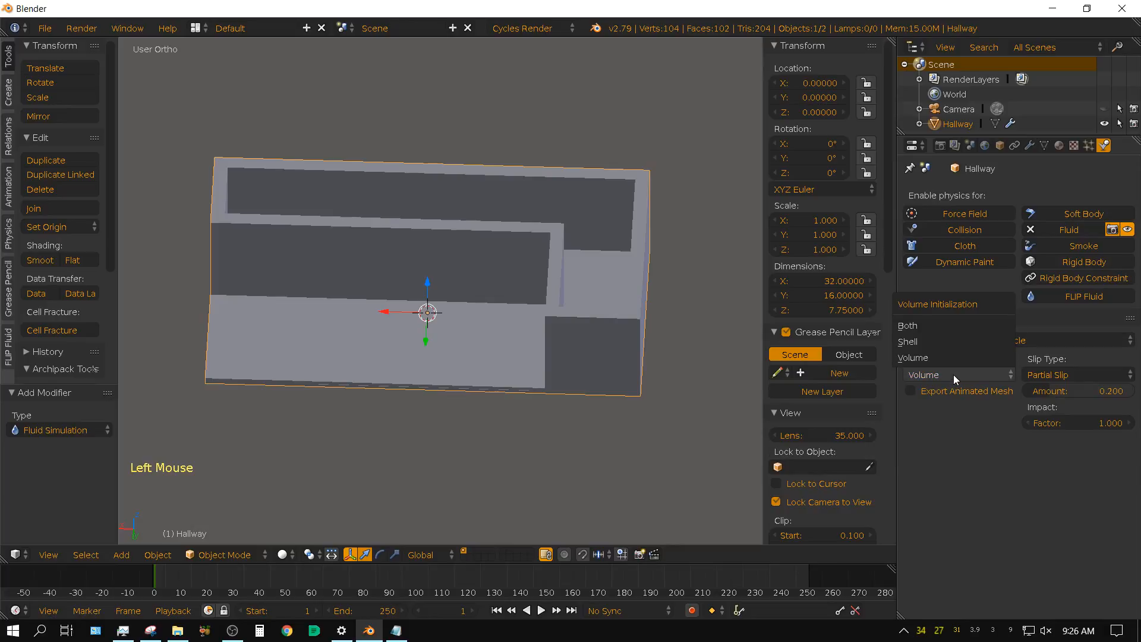
{"action": "left_click", "coordinate": [931, 336]}
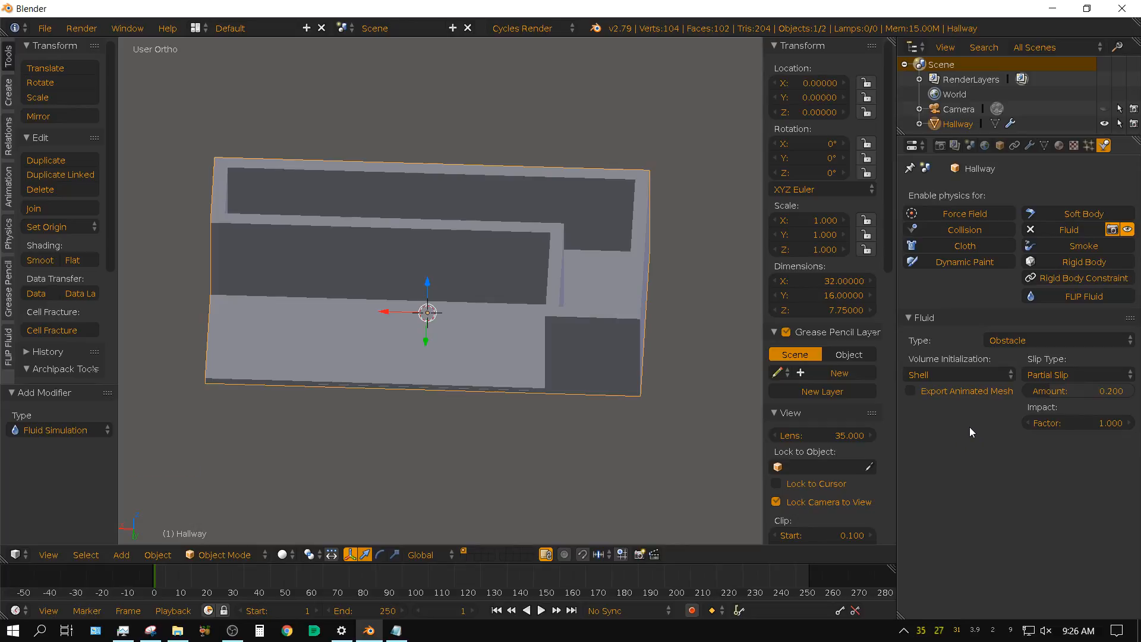
- Add a cube mesh at the scene origin
{"action": "middle_click_drag", "start_coordinate": [432, 377], "coordinate": [497, 397]}
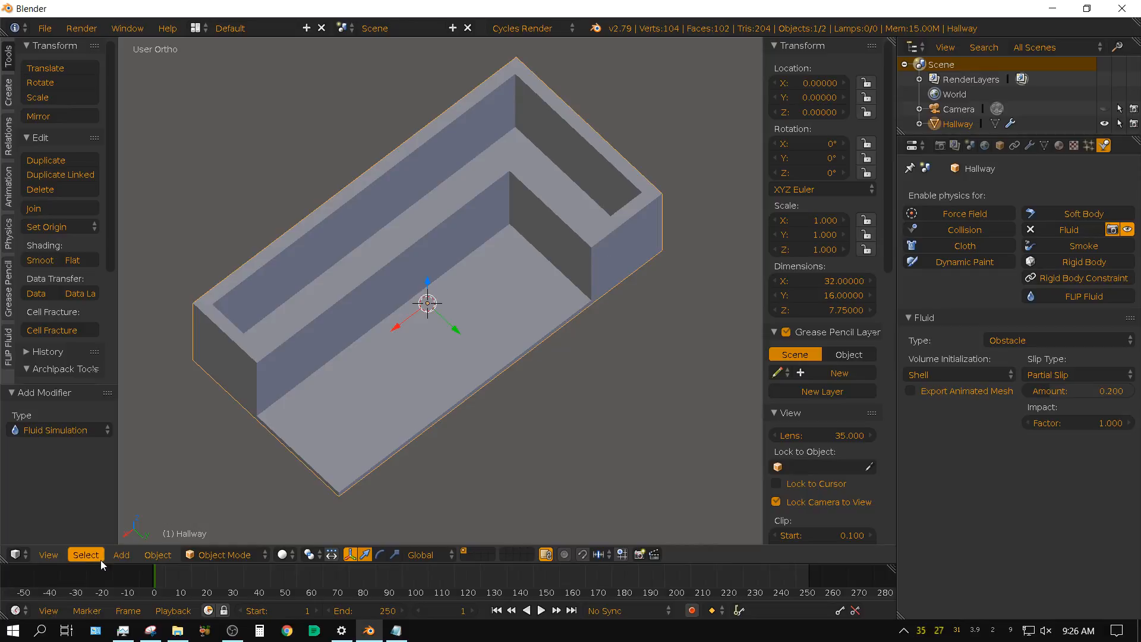
{"action": "left_click", "coordinate": [120, 555]}
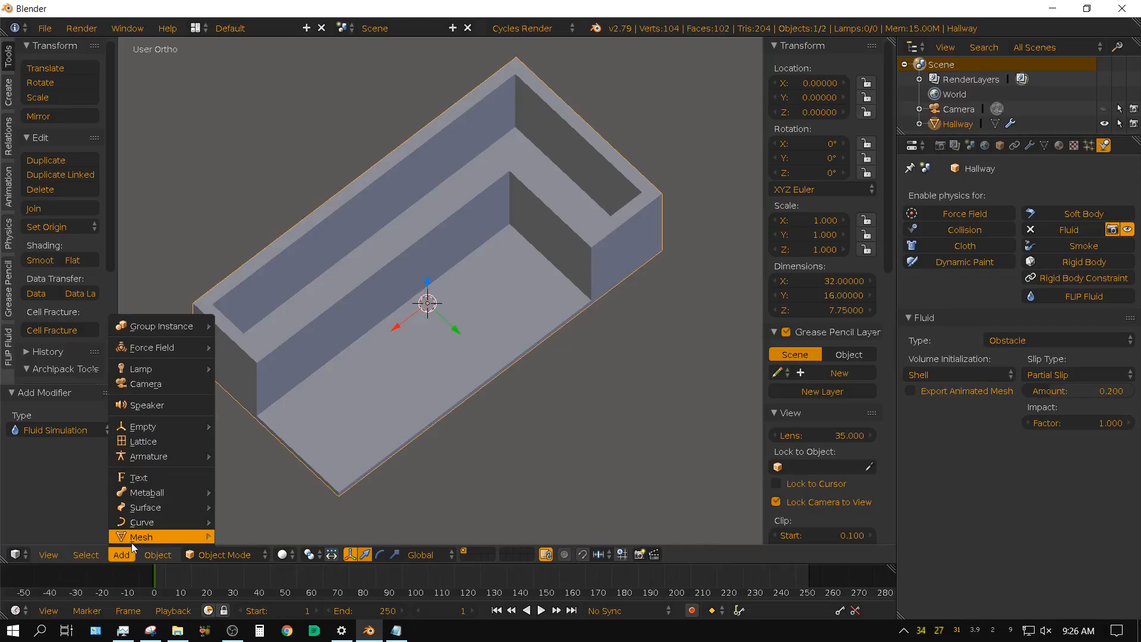
{"action": "mouse_move", "coordinate": [134, 537]}
{"action": "left_click", "coordinate": [263, 200]}
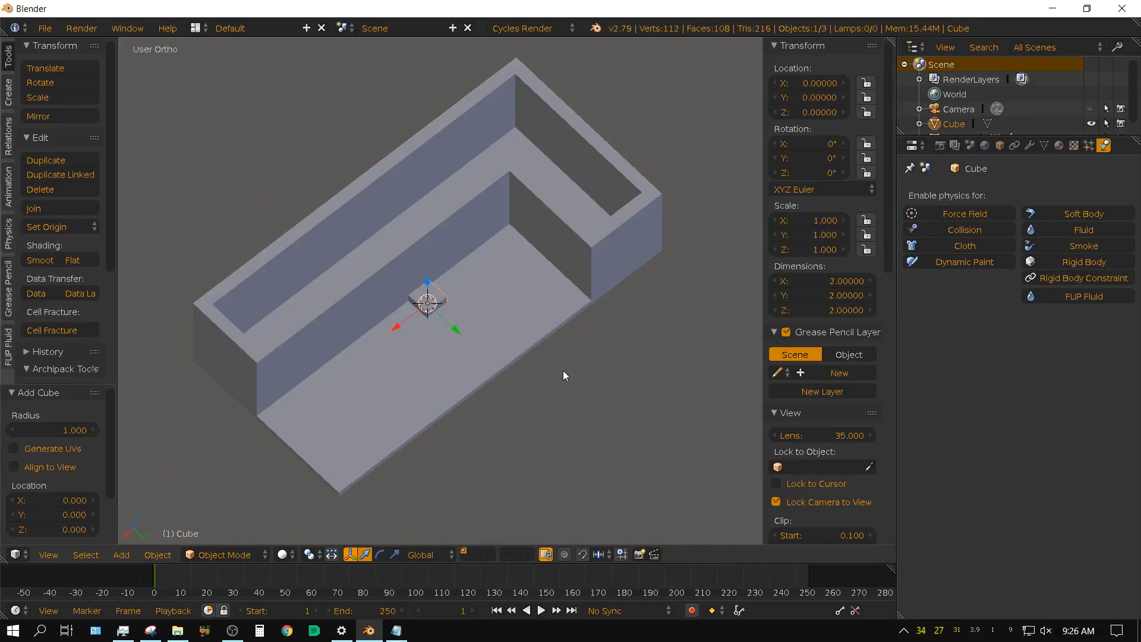
- In wireframe front view, move the cube between the walls at the Hallway's negative-X end, to about X -12.54, Z 3.76
{"action": "key", "text": "KP_1"}
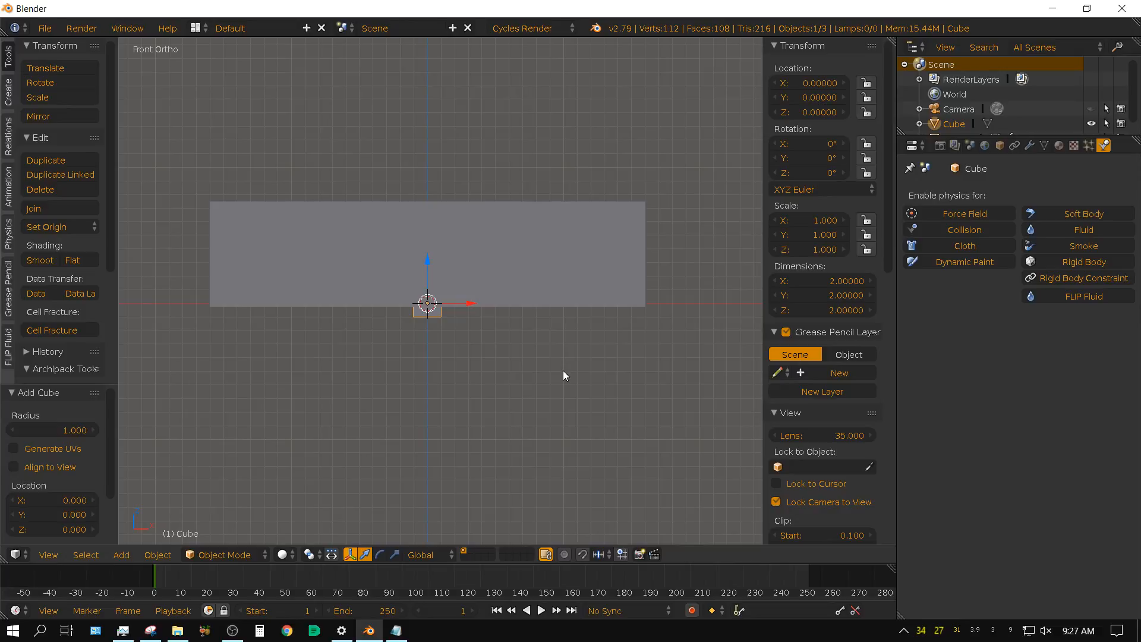
{"action": "key", "text": "z"}
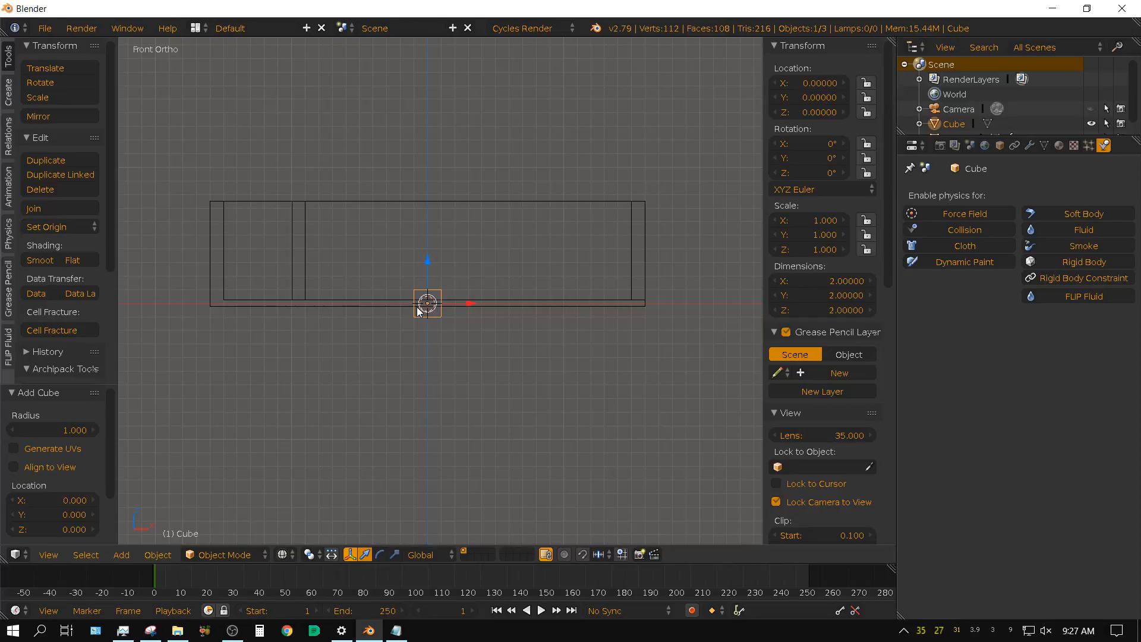
{"action": "key", "text": "g"}
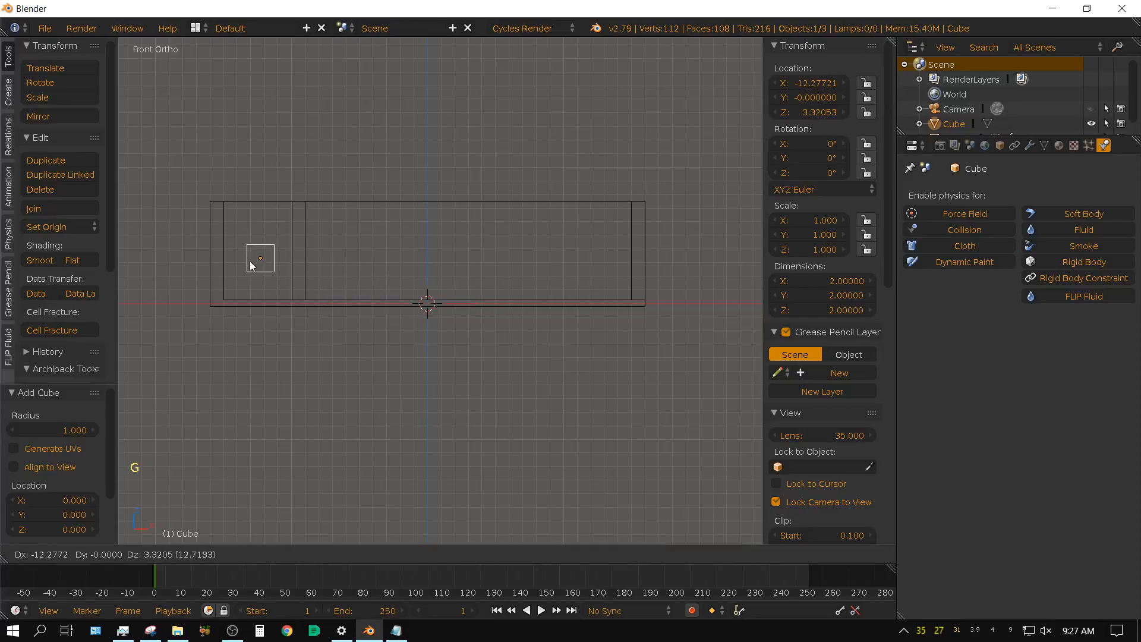
{"action": "left_click", "coordinate": [248, 260]}
- Scale the cube along X by about 2.35 to nearly fill the corridor width, and nudge it to about X -12.49
{"action": "middle_click_drag", "start_coordinate": [241, 301], "coordinate": [412, 341], "text": "shift"}
{"action": "scroll", "coordinate": [448, 361], "scroll_direction": "up", "scroll_amount": 8}
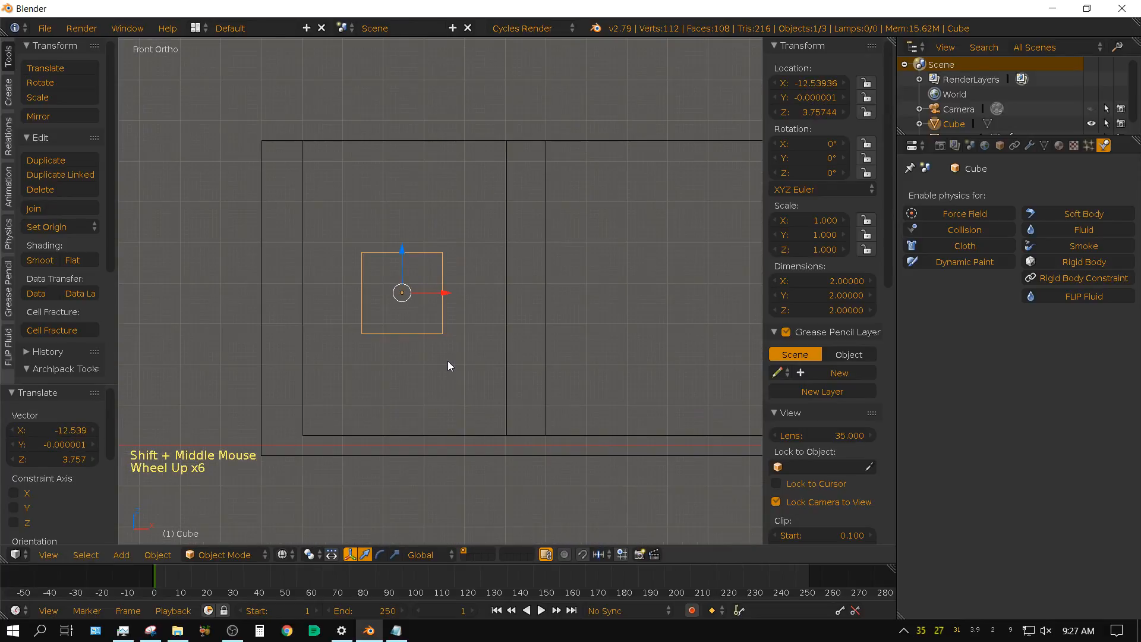
{"action": "scroll", "coordinate": [423, 386], "scroll_direction": "up", "scroll_amount": 1}
{"action": "scroll", "coordinate": [422, 386], "scroll_direction": "down", "scroll_amount": 1}
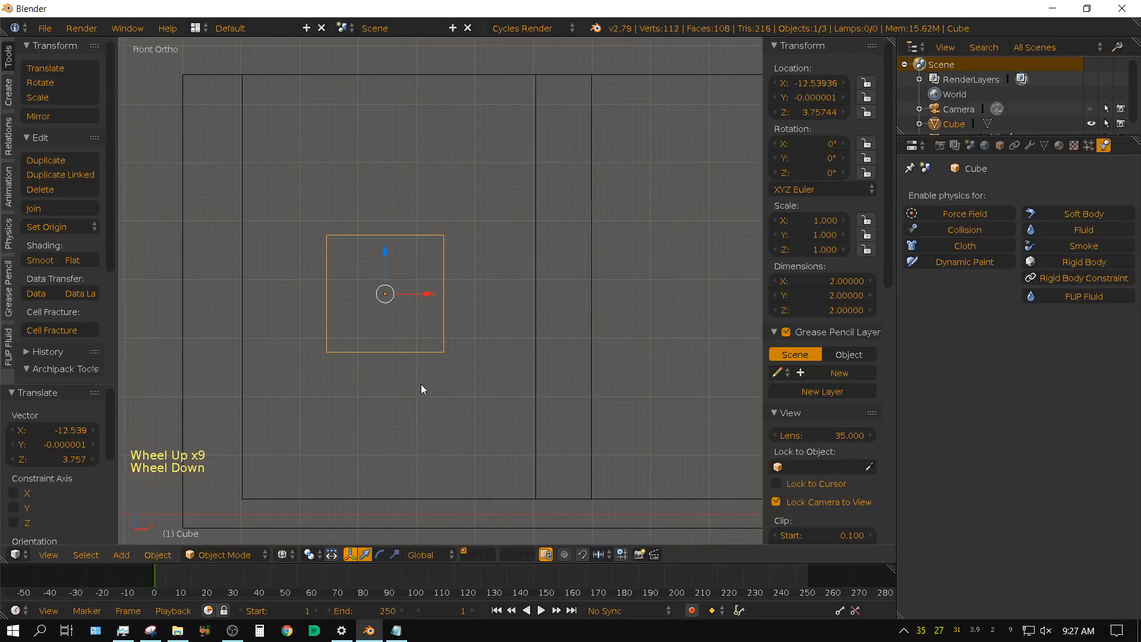
{"action": "middle_click_drag", "start_coordinate": [420, 384], "coordinate": [463, 391], "text": "shift"}
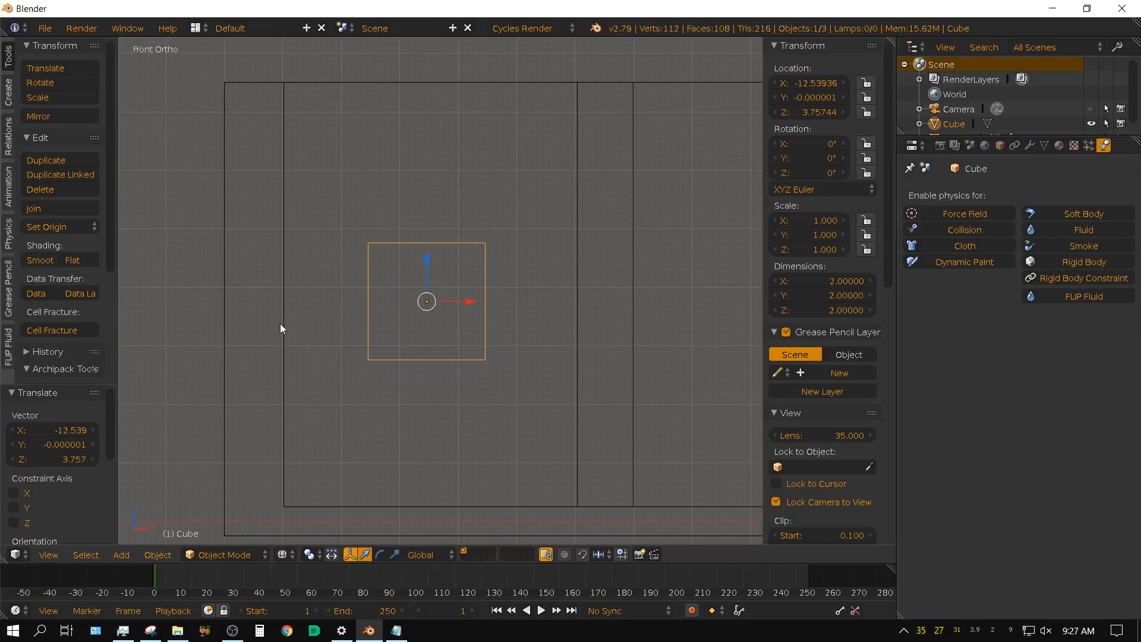
{"action": "key", "text": "s"}
{"action": "key", "text": "x"}
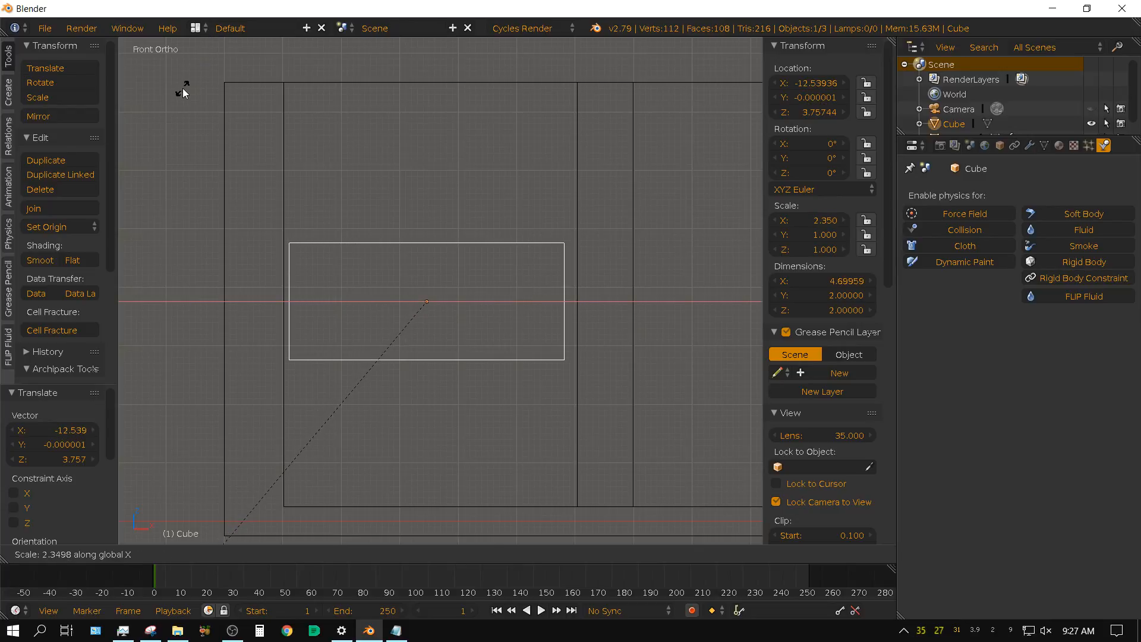
{"action": "left_click", "coordinate": [184, 90]}
{"action": "left_click_drag", "start_coordinate": [471, 301], "coordinate": [475, 301]}
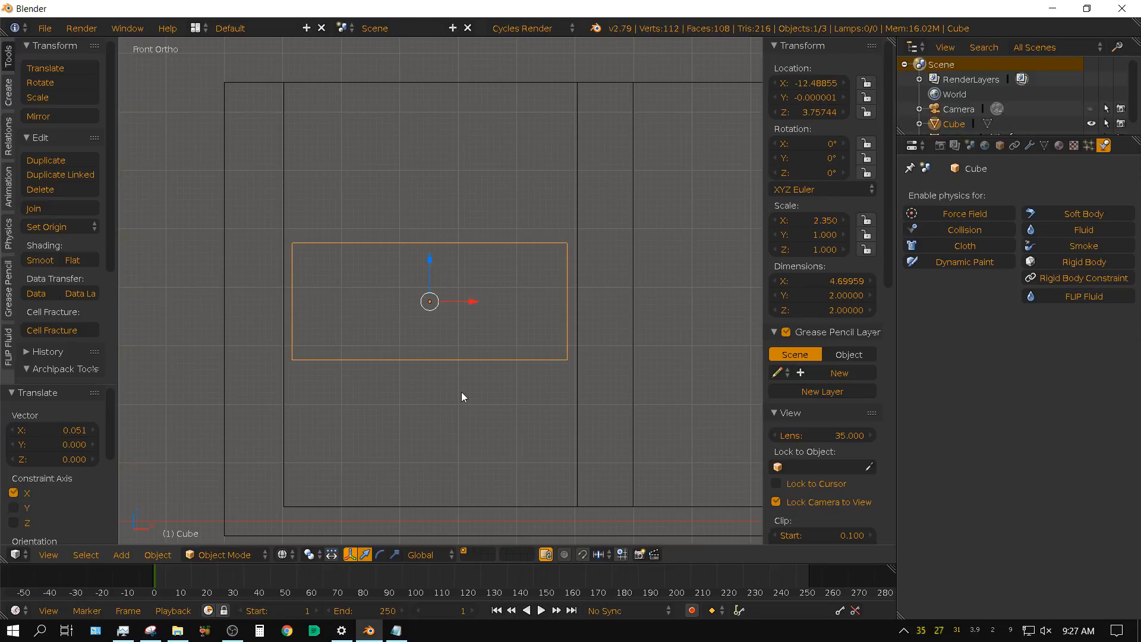
- Scale the cube along Z to about 3.36 to nearly fill the wall height, and raise it to about Z 3.85
{"action": "key", "text": "s"}
{"action": "key", "text": "z"}
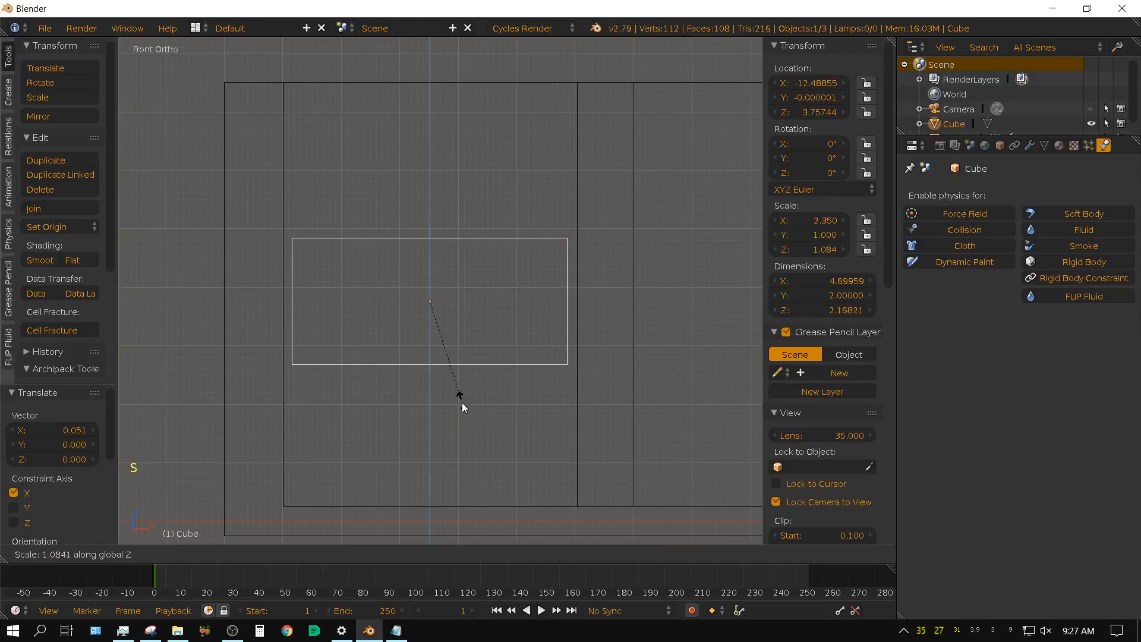
{"action": "left_click", "coordinate": [491, 113]}
{"action": "left_click_drag", "start_coordinate": [429, 258], "coordinate": [429, 252]}
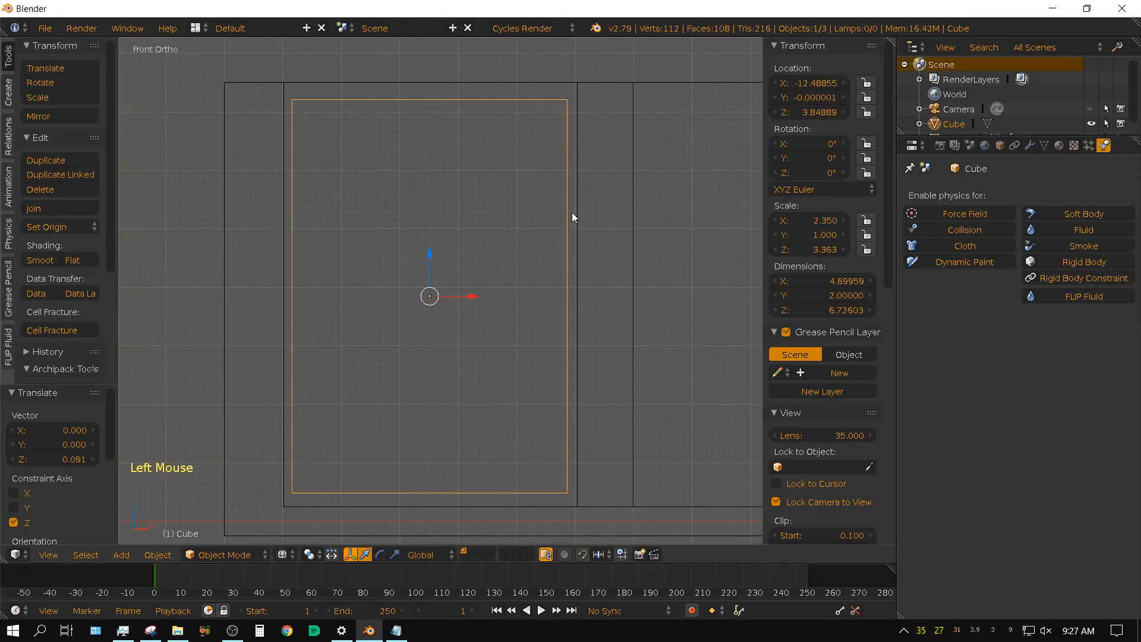
- In top view, move the cube along the short corridor to about Y 2.53 and scale it along Y by about 3.55
{"action": "key", "text": "KP_7"}
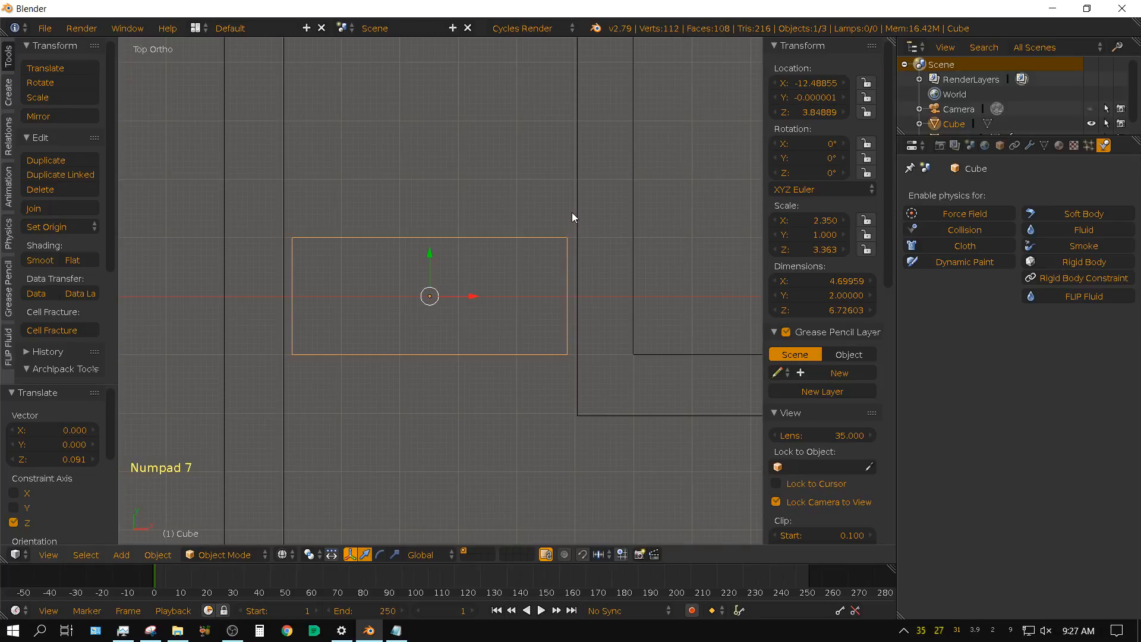
{"action": "scroll", "coordinate": [573, 218], "scroll_direction": "down", "scroll_amount": 5}
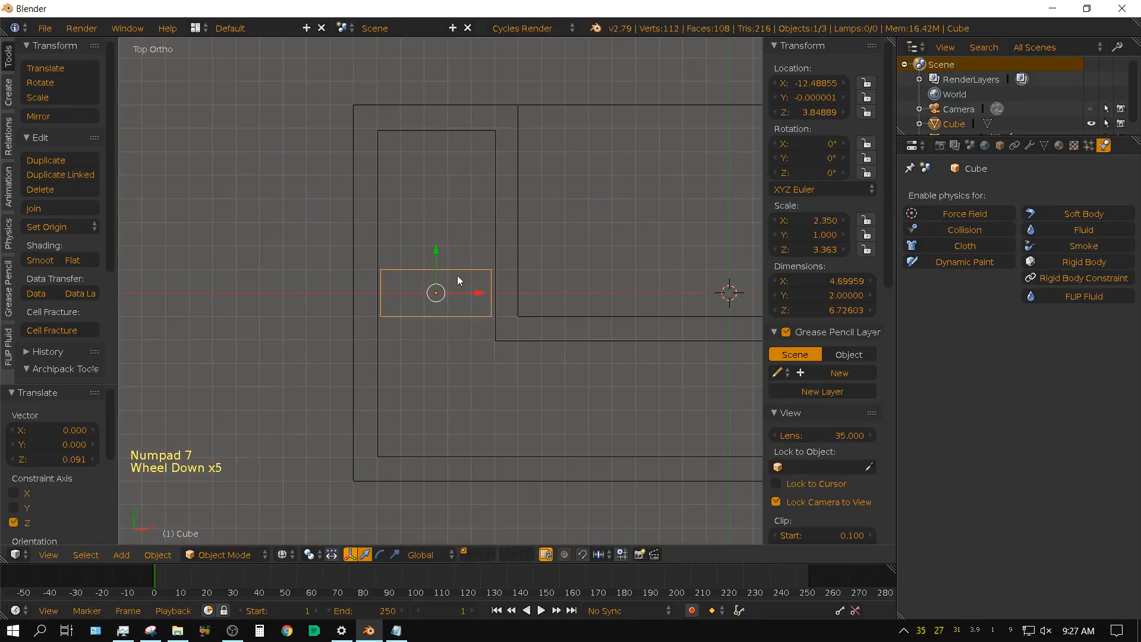
{"action": "left_click_drag", "start_coordinate": [434, 249], "coordinate": [442, 188]}
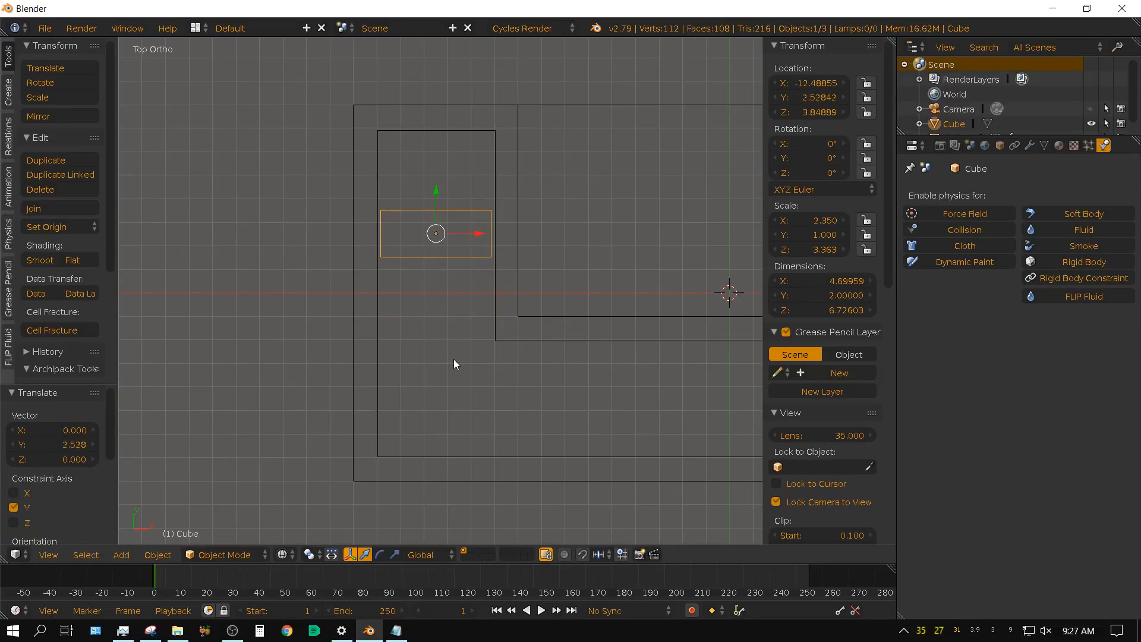
{"action": "key", "text": "s"}
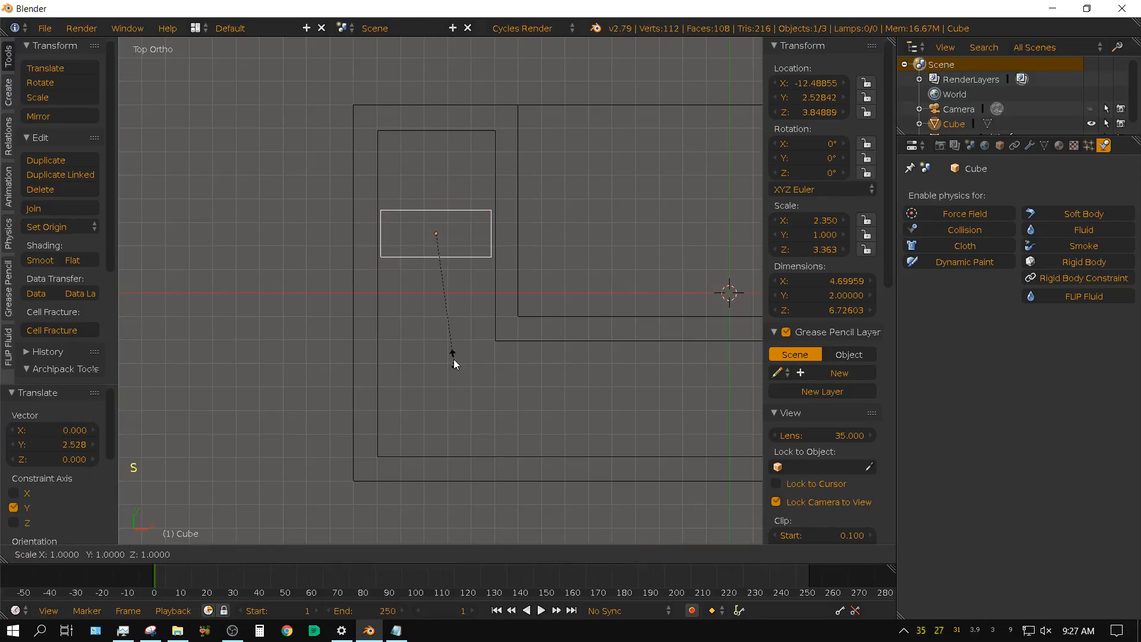
{"action": "key", "text": "y"}
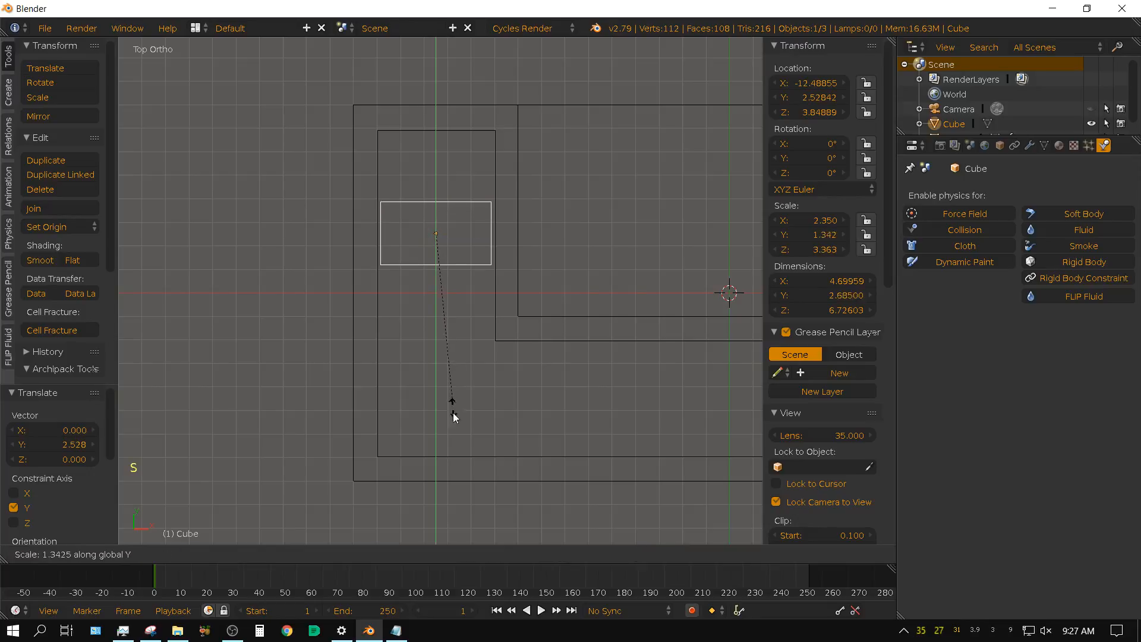
{"action": "left_click", "coordinate": [476, 178]}
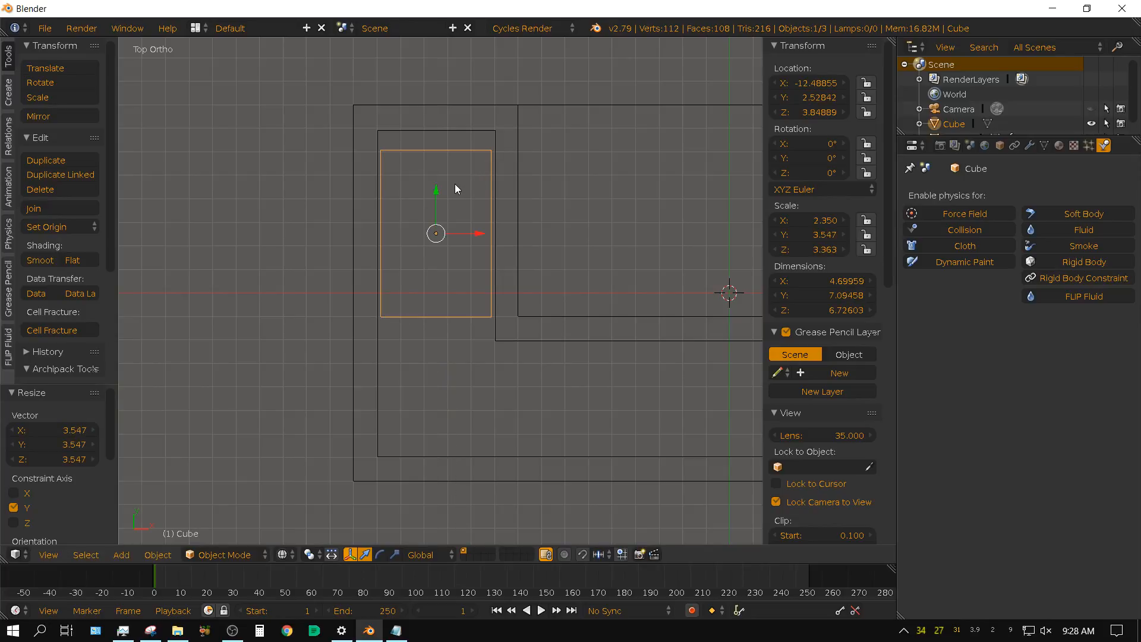
- Move the cube along Y to about 3.14, close to the corridor's end wall, and apply its scale
{"action": "left_click_drag", "start_coordinate": [436, 187], "coordinate": [438, 175]}
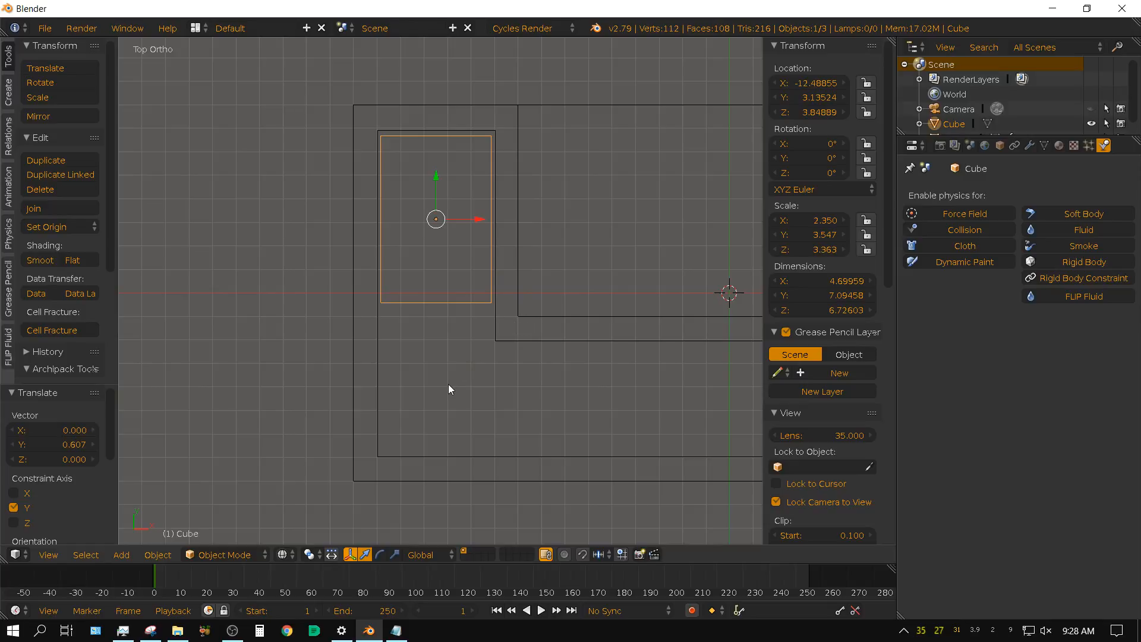
{"action": "key", "text": "KP_1"}
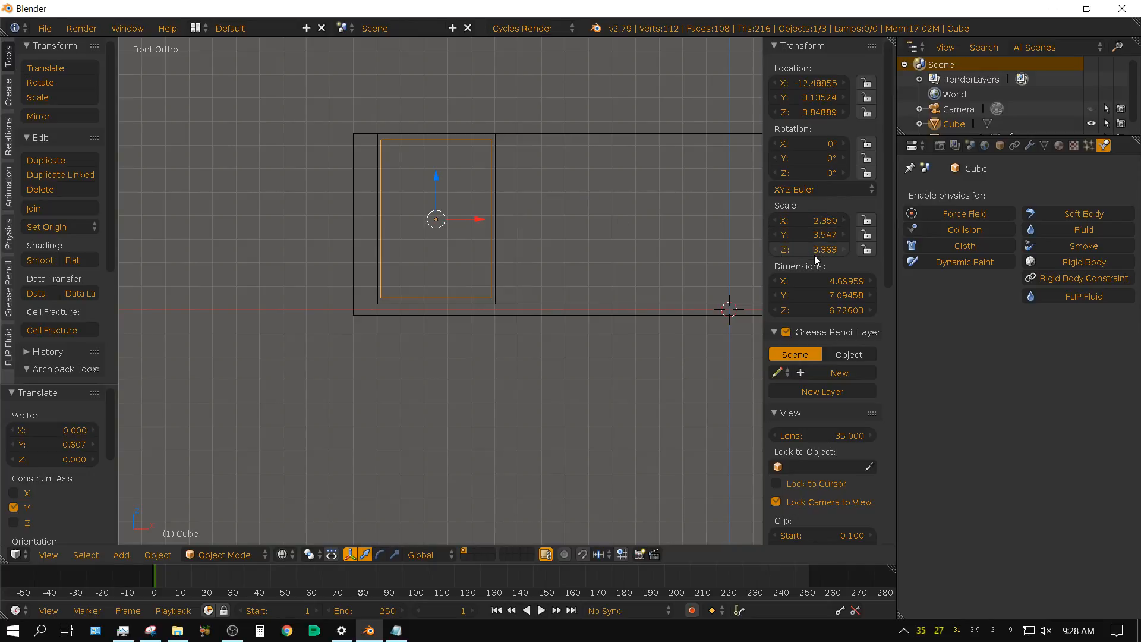
{"action": "key", "text": "ctrl"}
{"action": "key", "text": "ctrl+a"}
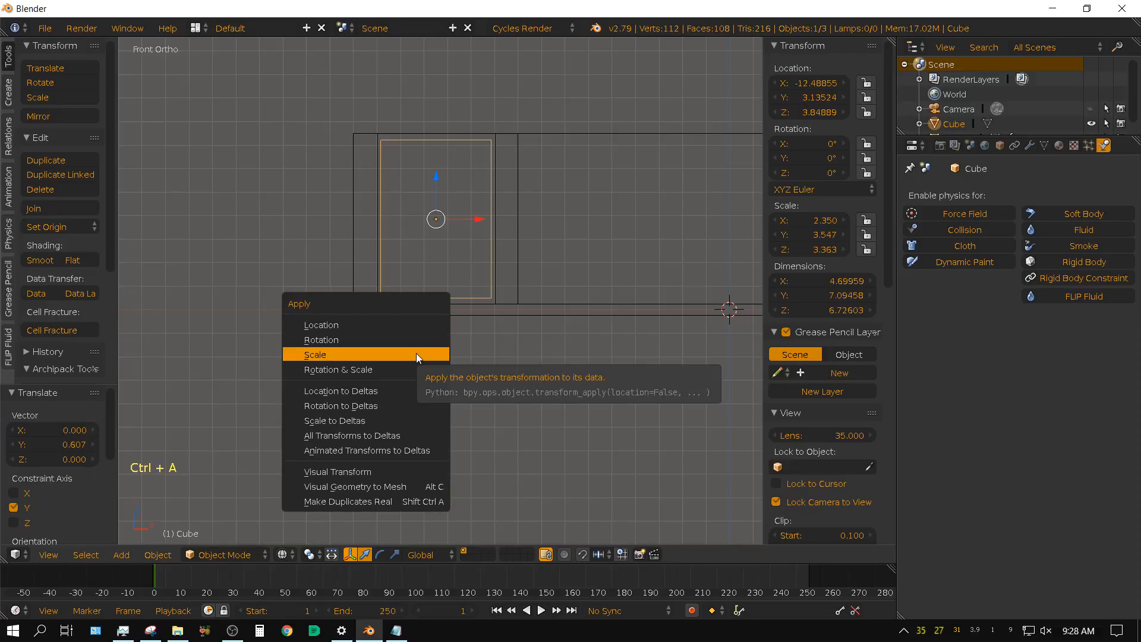
{"action": "left_click", "coordinate": [416, 355]}
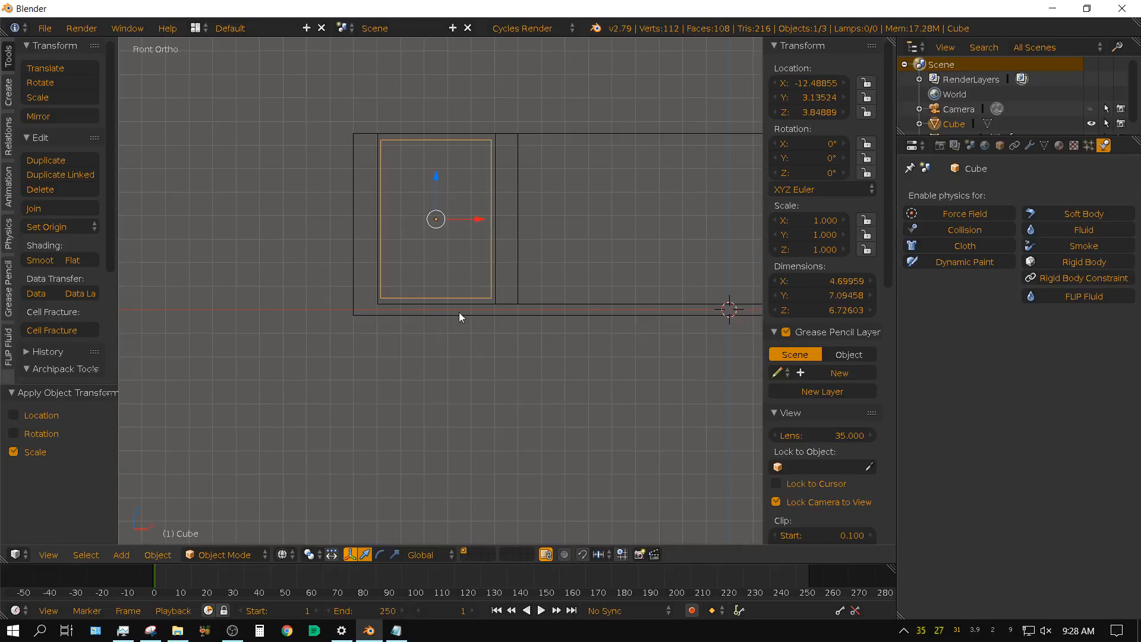
- Rename the cube in the corridor end as Fluid
{"action": "middle_click_drag", "start_coordinate": [672, 344], "coordinate": [514, 406]}
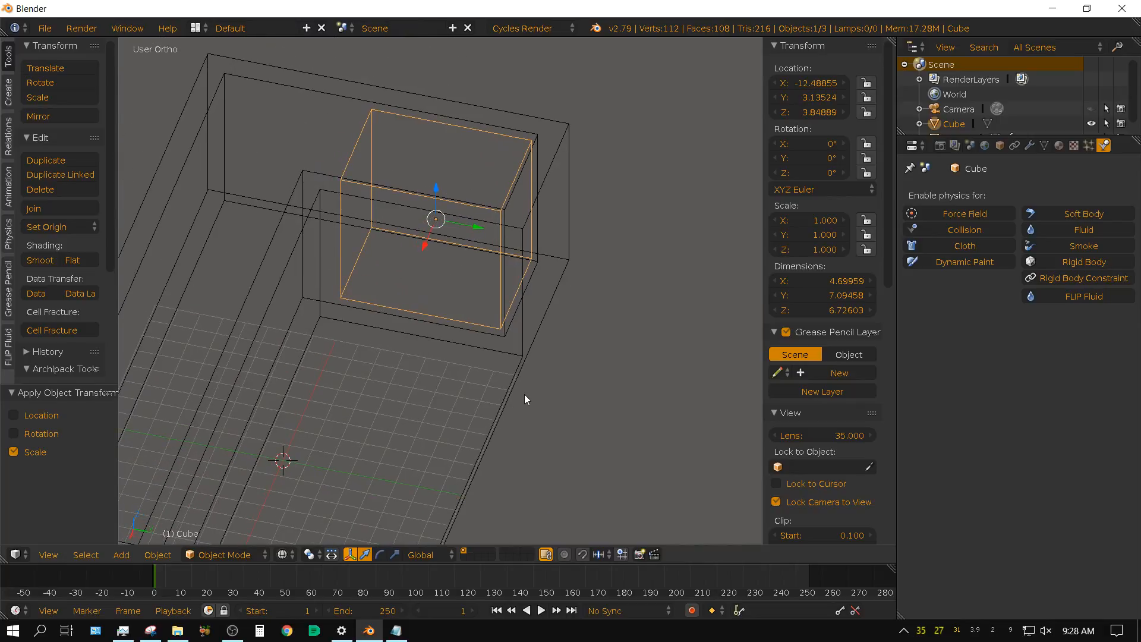
{"action": "key", "text": "KP_7"}
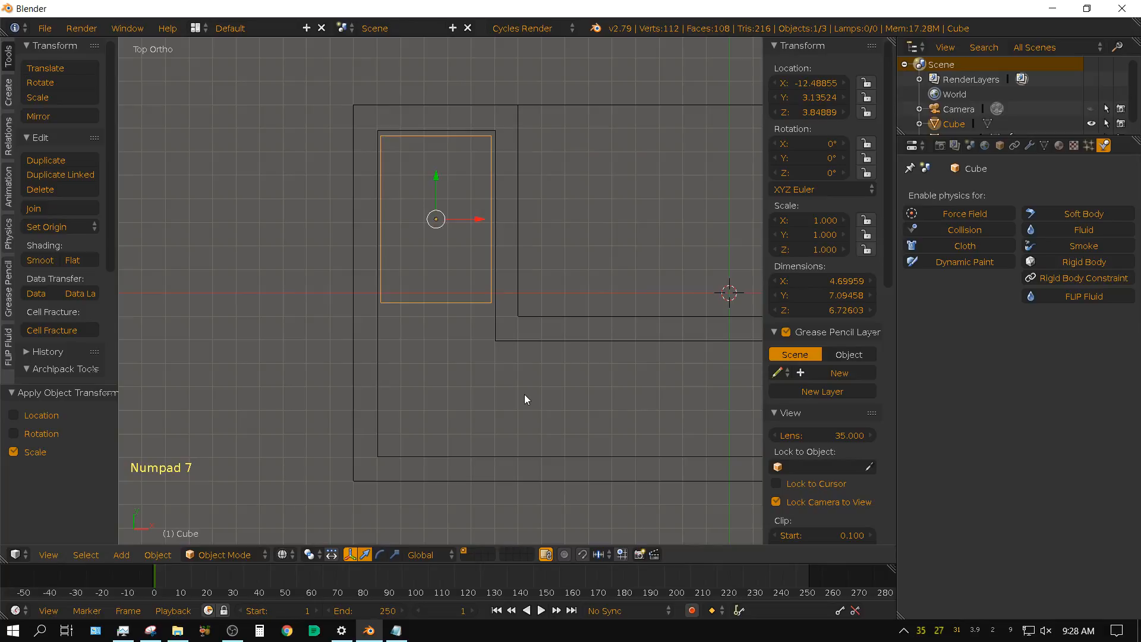
{"action": "scroll", "coordinate": [525, 394], "scroll_direction": "down", "scroll_amount": 2}
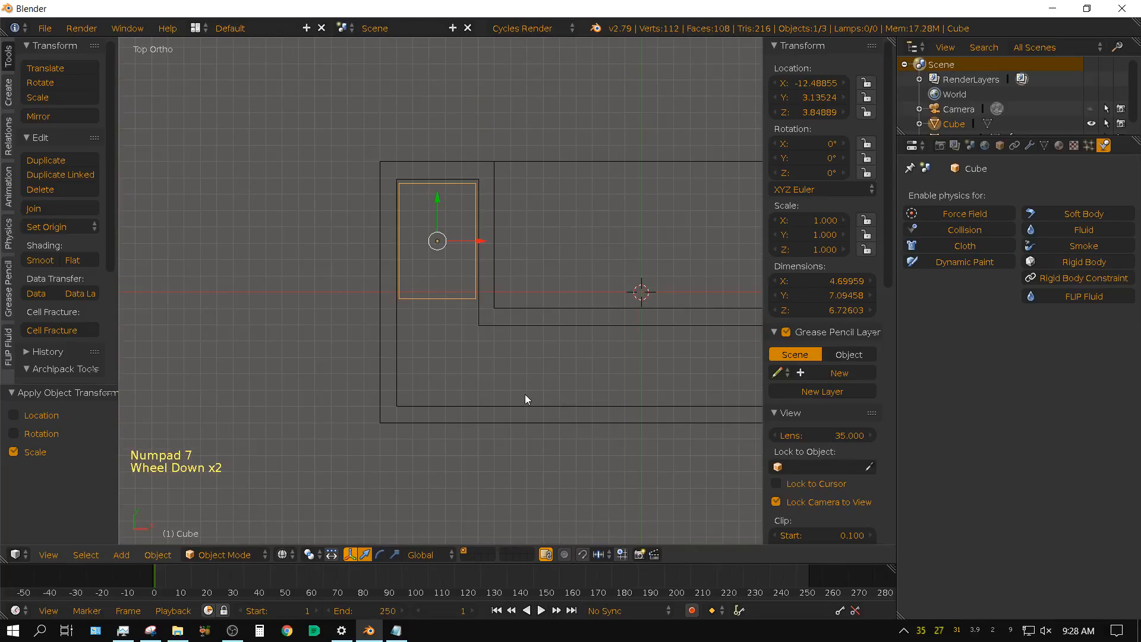
{"action": "scroll", "coordinate": [525, 394], "scroll_direction": "down", "scroll_amount": 1}
{"action": "middle_click_drag", "start_coordinate": [530, 391], "coordinate": [395, 384], "text": "shift"}
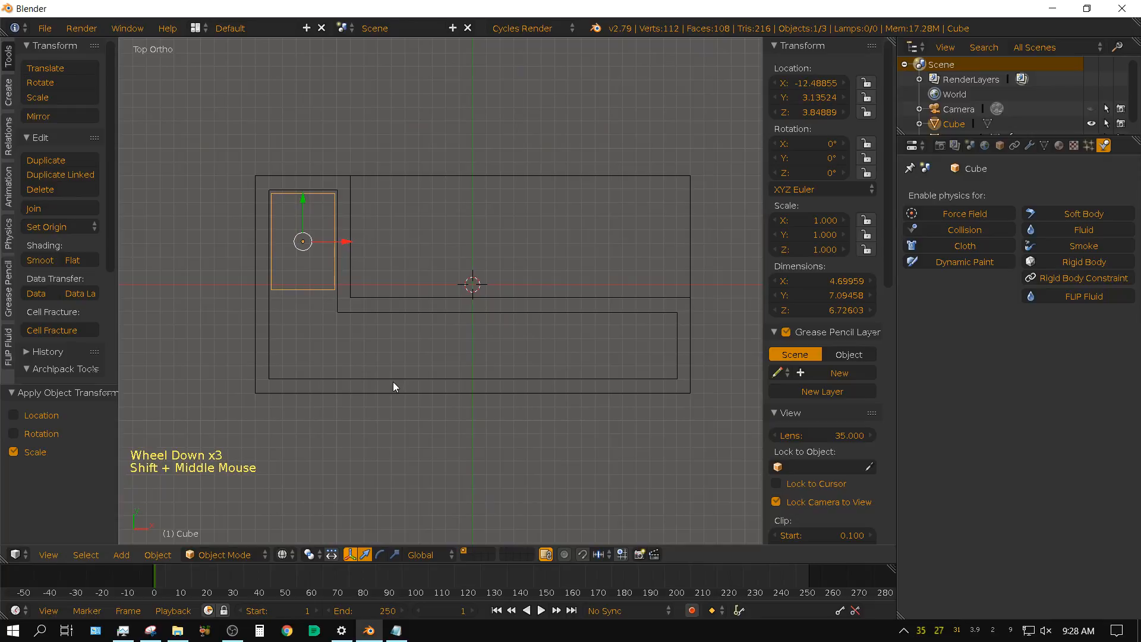
{"action": "left_click", "coordinate": [115, 555]}
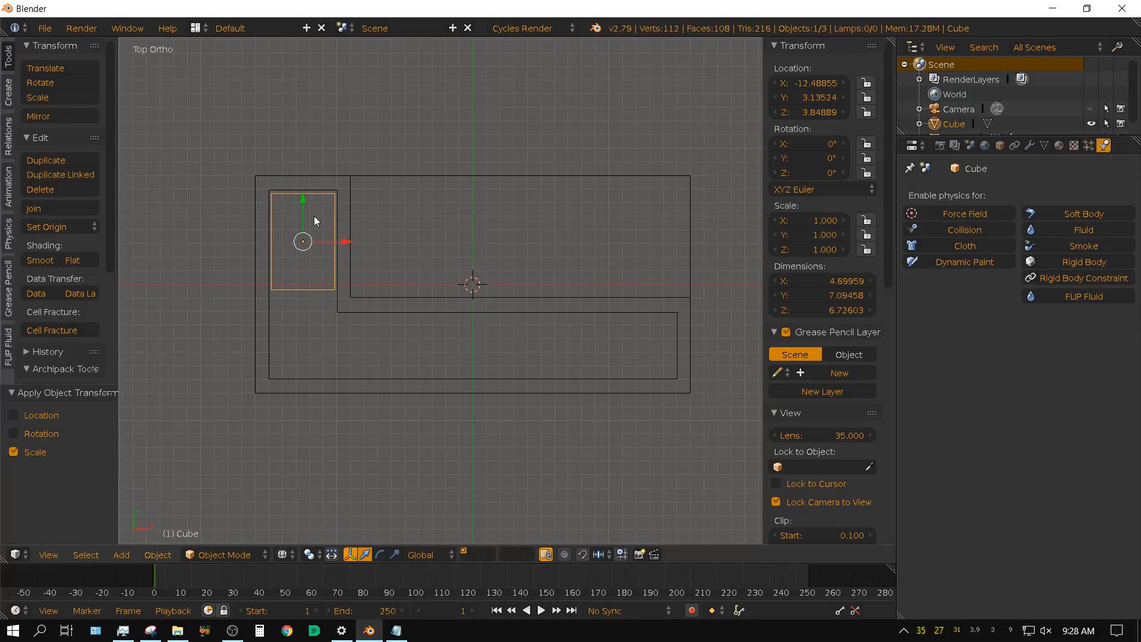
{"action": "left_click", "coordinate": [951, 123]}
{"action": "double_click", "coordinate": [950, 124]}
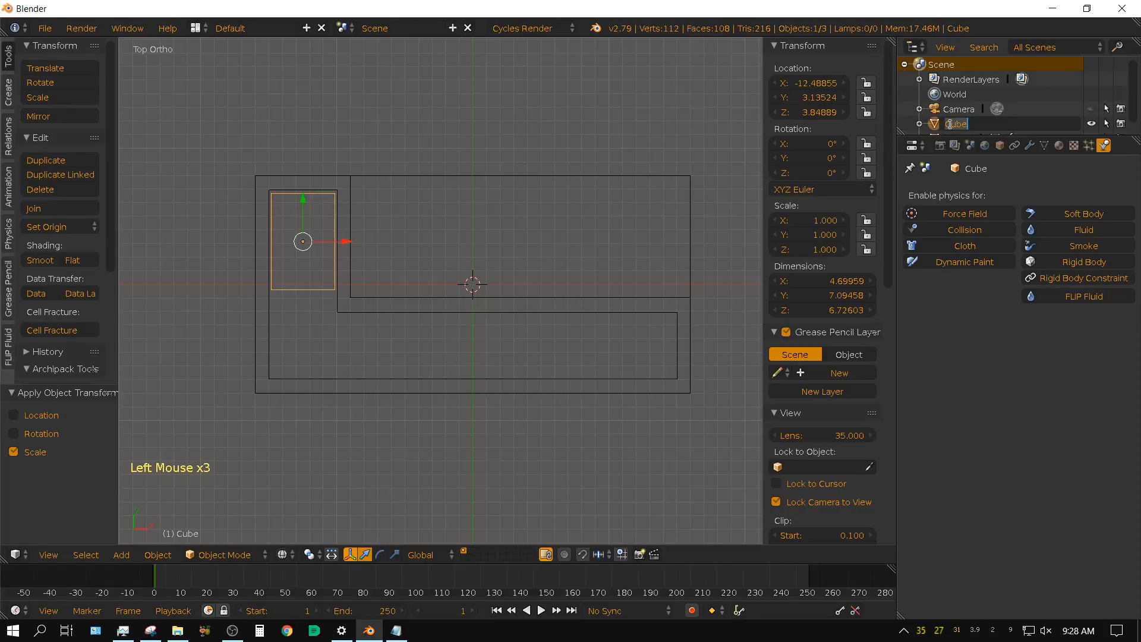
{"action": "type", "text": "Fluid"}
{"action": "key", "text": "Return"}
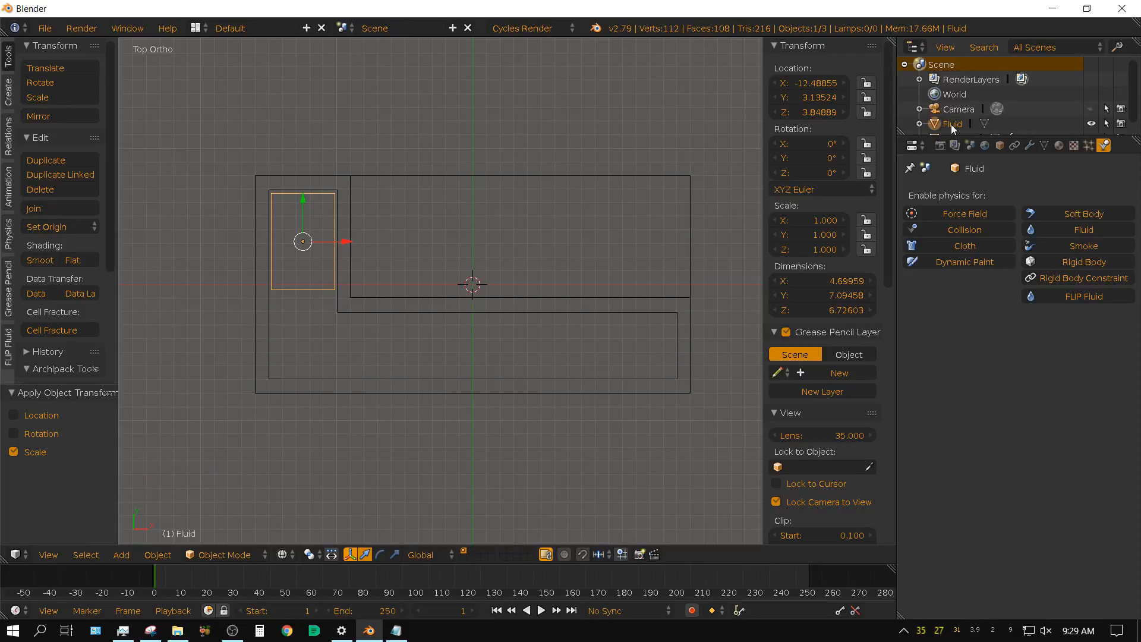
- Add a new cube mesh and scale it along X by about 16.32, slightly longer than the Hallway
{"action": "left_click", "coordinate": [121, 554]}
{"action": "mouse_move", "coordinate": [137, 537]}
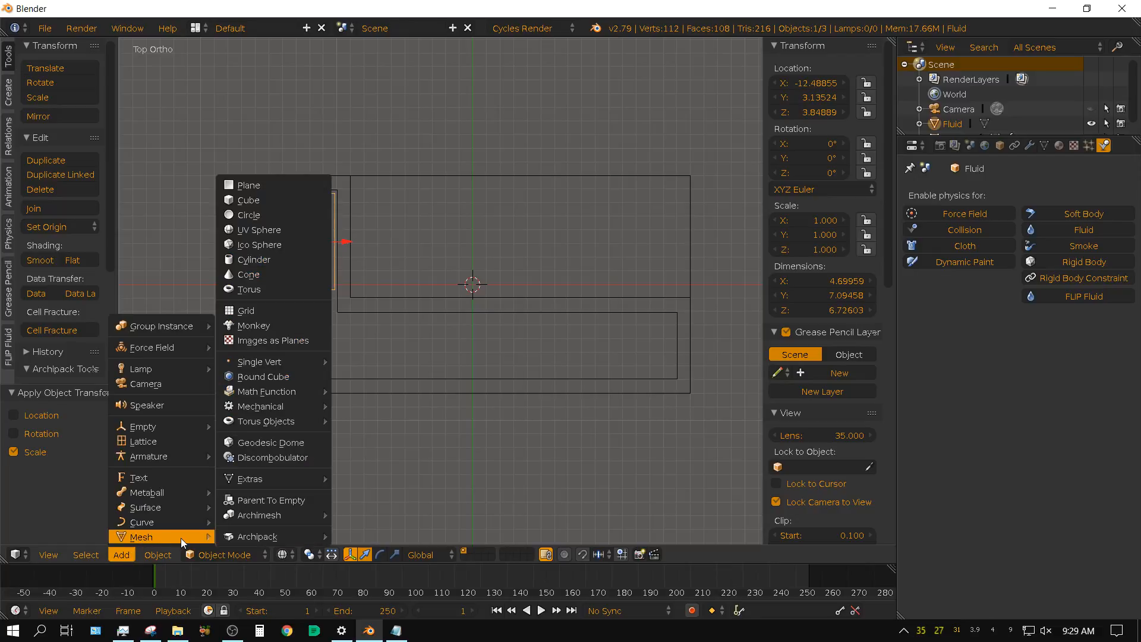
{"action": "left_click", "coordinate": [264, 200]}
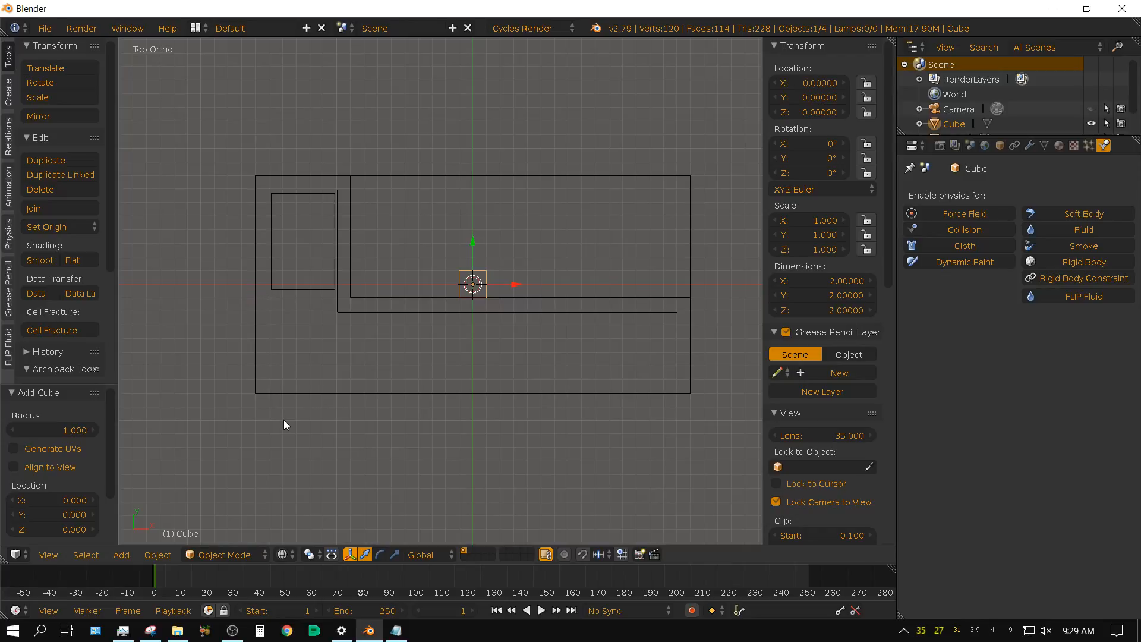
{"action": "key", "text": "s"}
{"action": "key", "text": "x"}
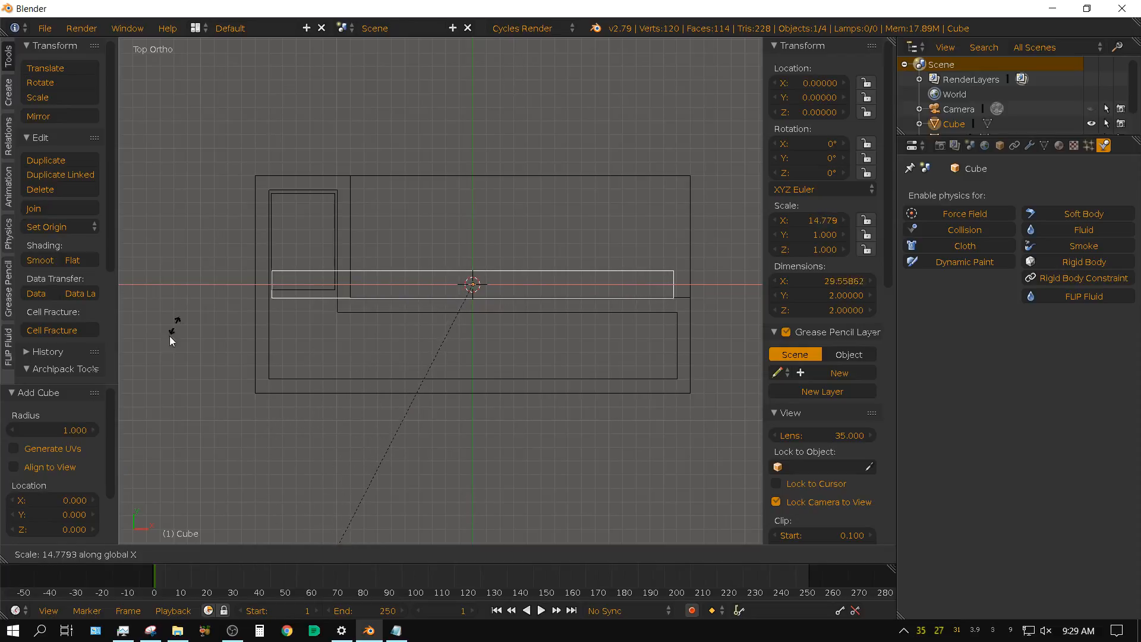
{"action": "left_click", "coordinate": [699, 160]}
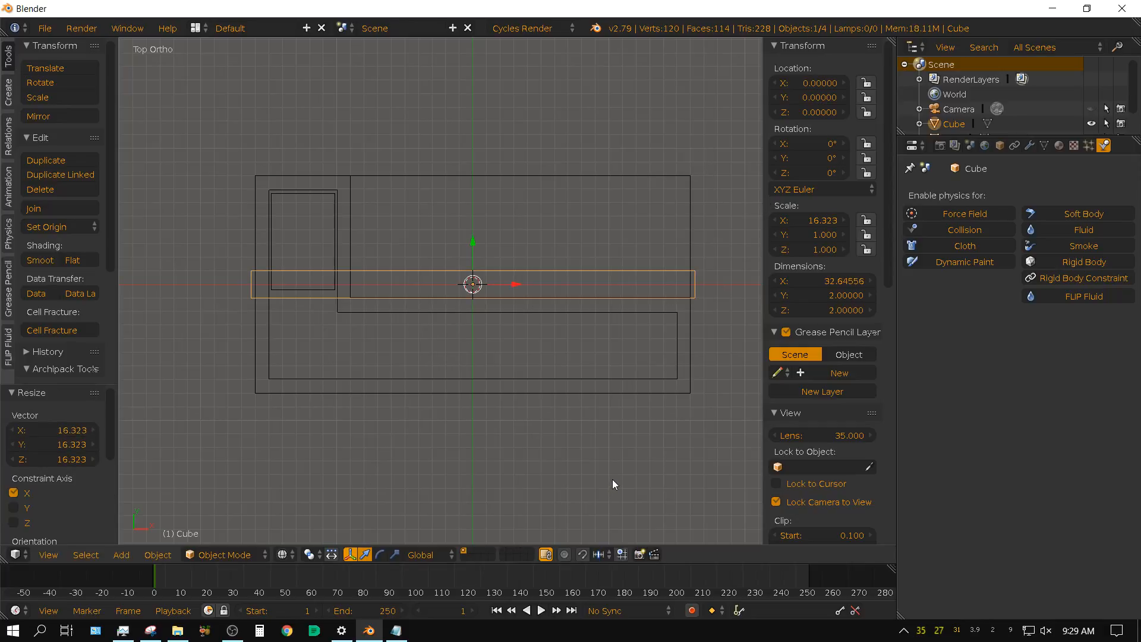
- Scale the new cube along Y by about 8.32 so it slightly exceeds the Hallway's depth
{"action": "key", "text": "s"}
{"action": "key", "text": "y"}
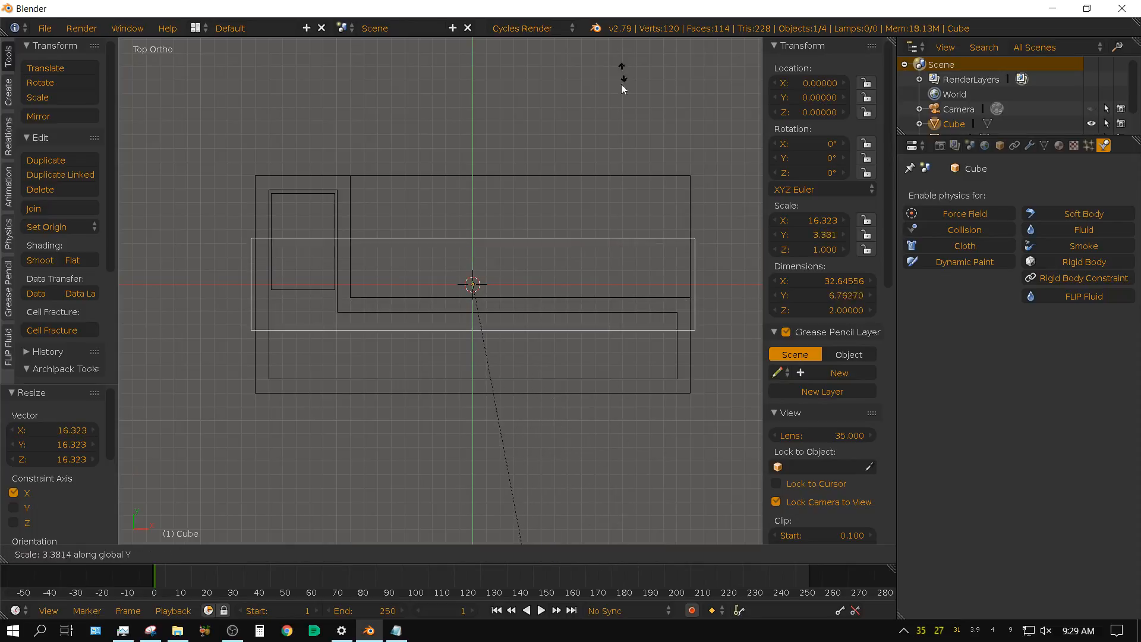
{"action": "left_click", "coordinate": [548, 265]}
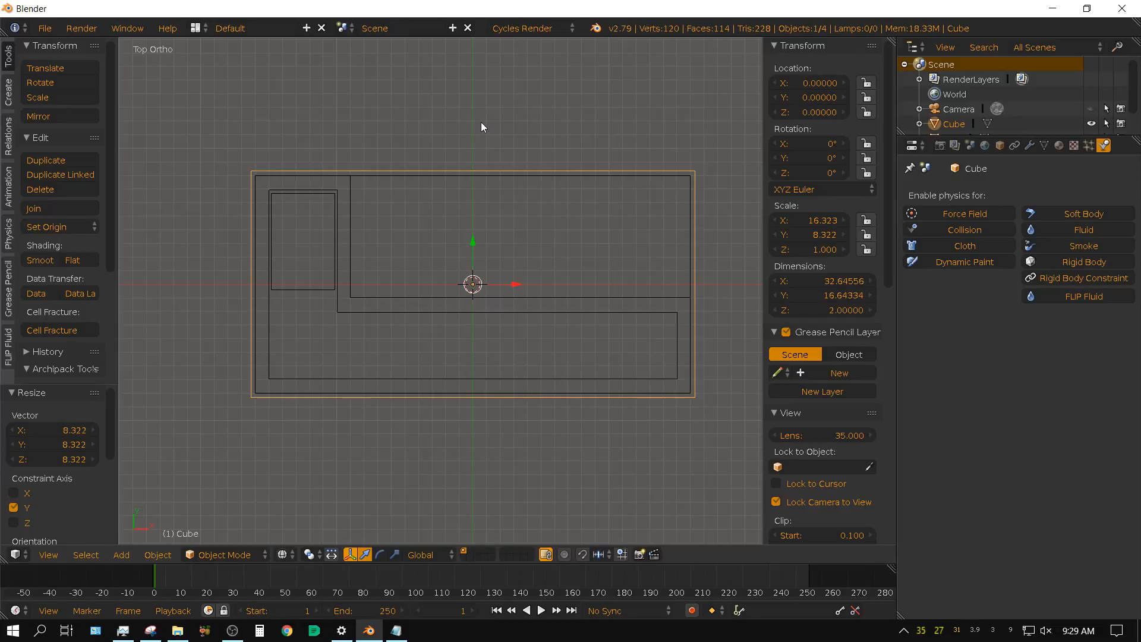
- In front view, raise the new cube to about Z 3.71 and scale it along Z by about 4.11 to enclose the Hallway
{"action": "key", "text": "KP_1"}
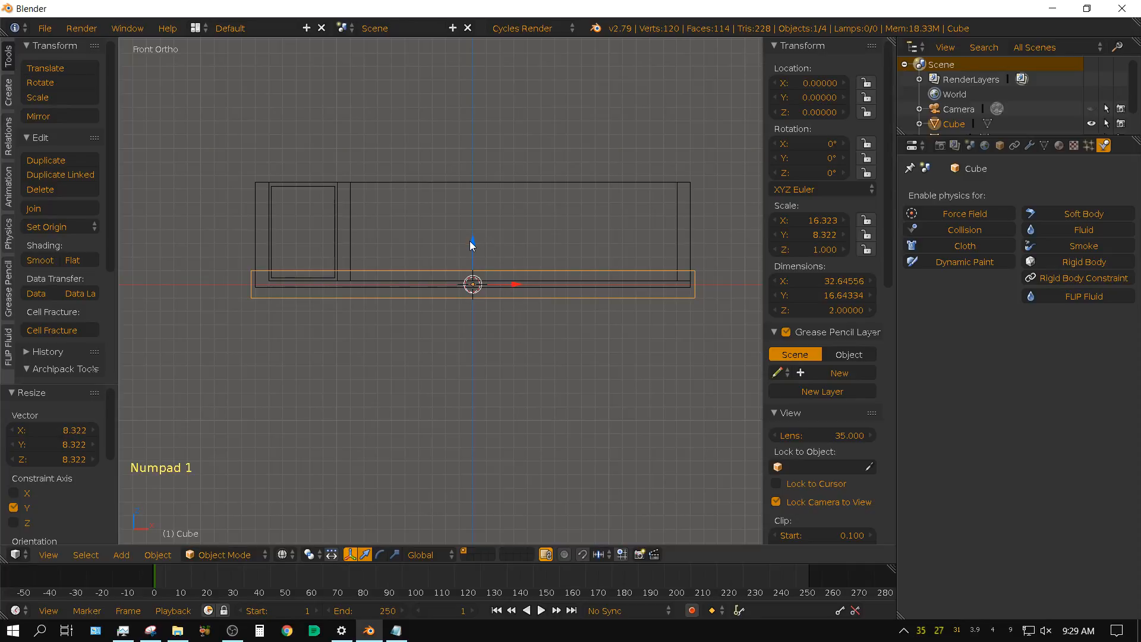
{"action": "left_click_drag", "start_coordinate": [472, 241], "coordinate": [482, 190]}
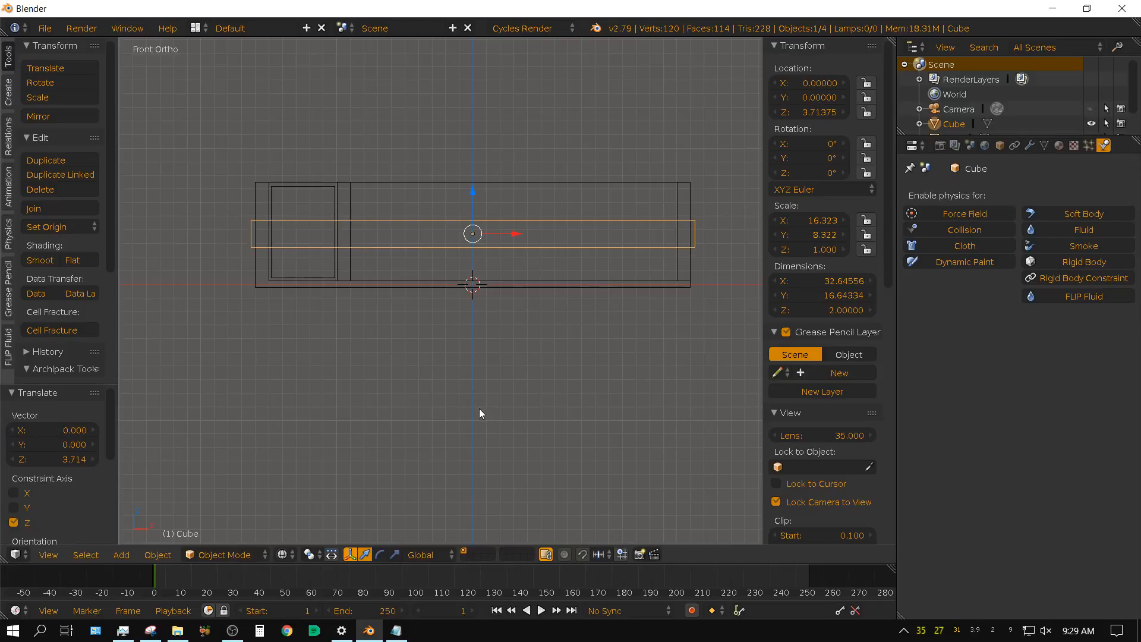
{"action": "key", "text": "s"}
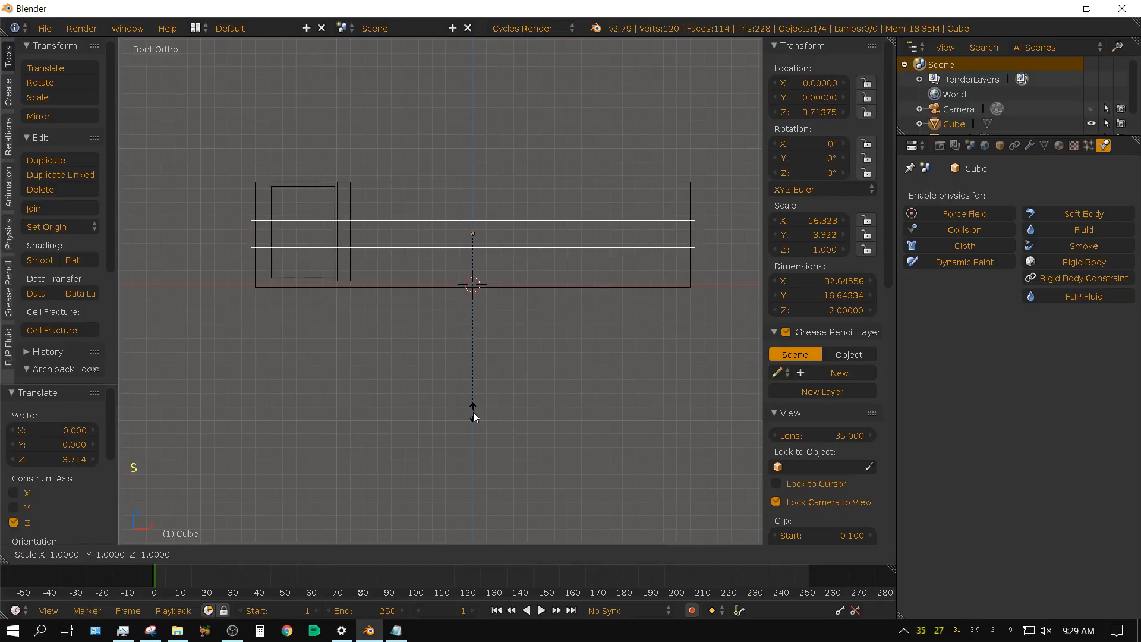
{"action": "key", "text": "z"}
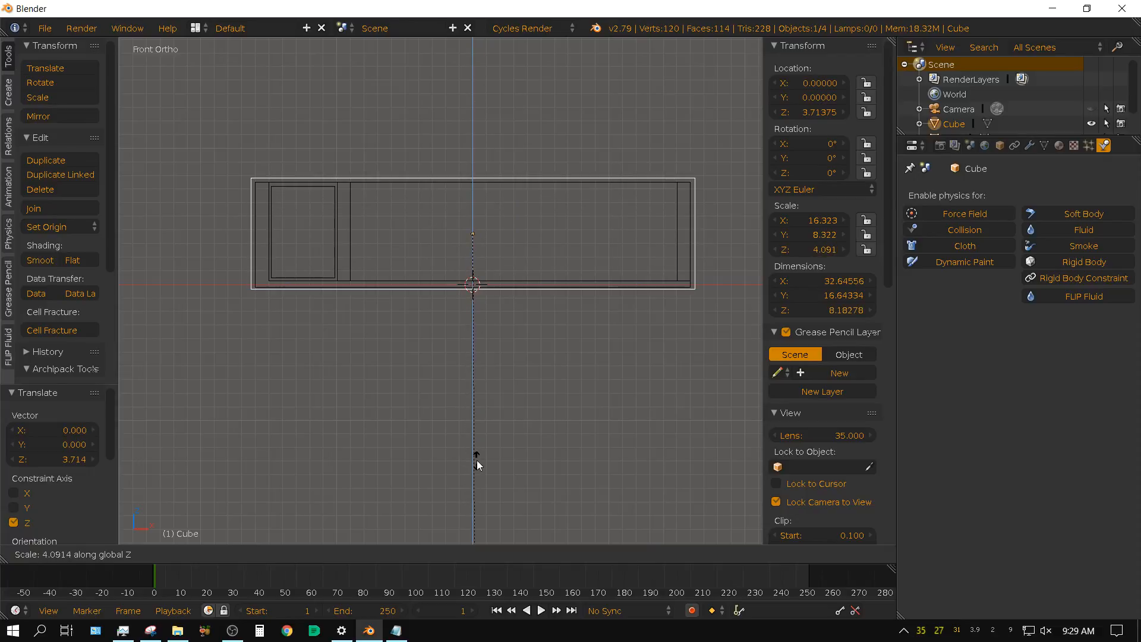
{"action": "left_click", "coordinate": [476, 468]}
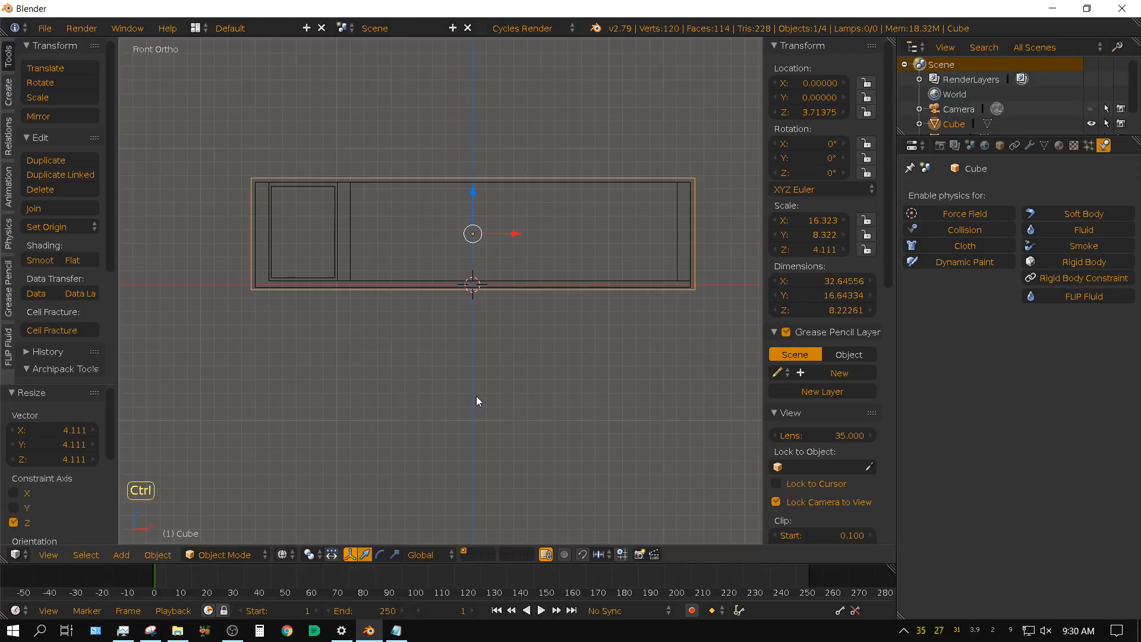
- Apply the enclosing cube's scale and rename it as Domain
{"action": "key", "text": "ctrl+a"}
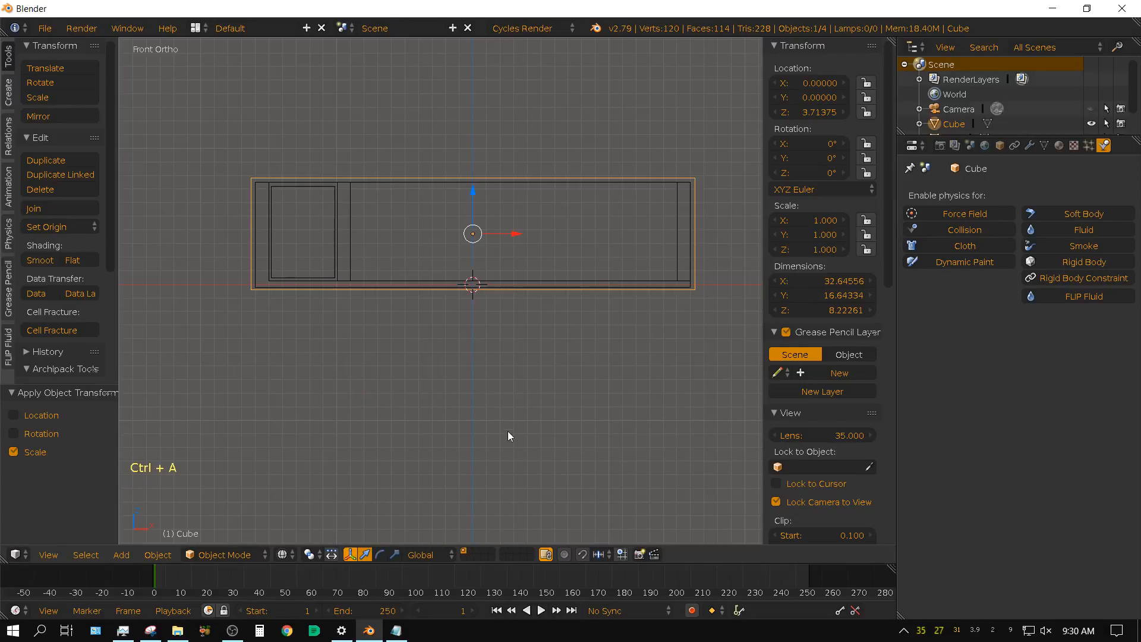
{"action": "middle_click_drag", "start_coordinate": [581, 373], "coordinate": [450, 400]}
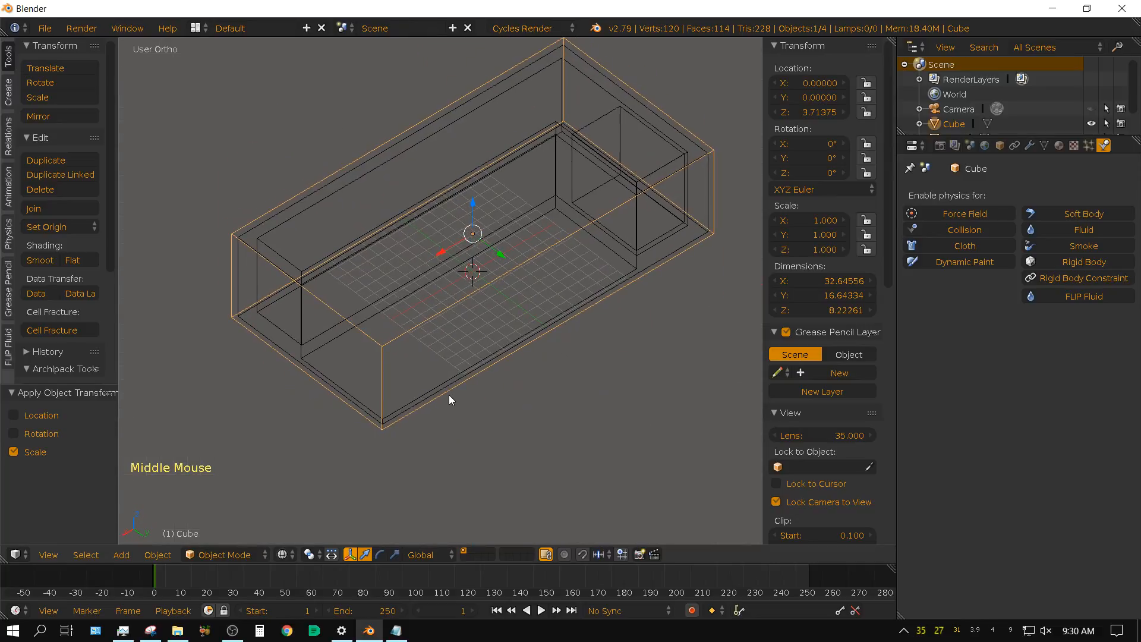
{"action": "triple_click", "coordinate": [958, 125]}
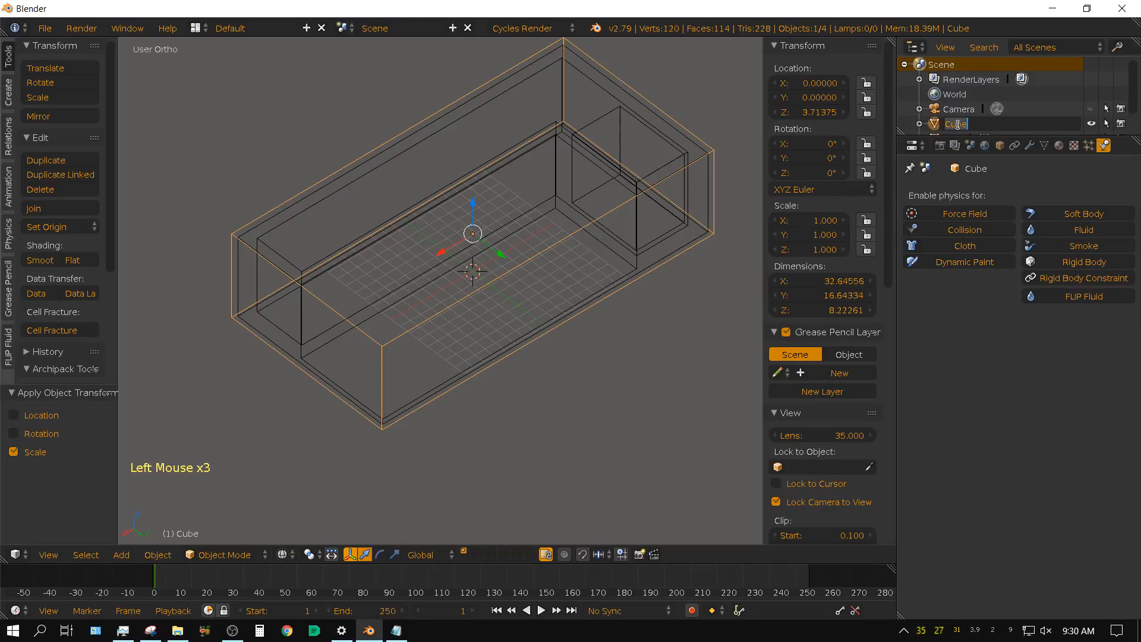
{"action": "type", "text": "Dorna"}
{"action": "type", "text": "in"}
{"action": "key", "text": "Return"}
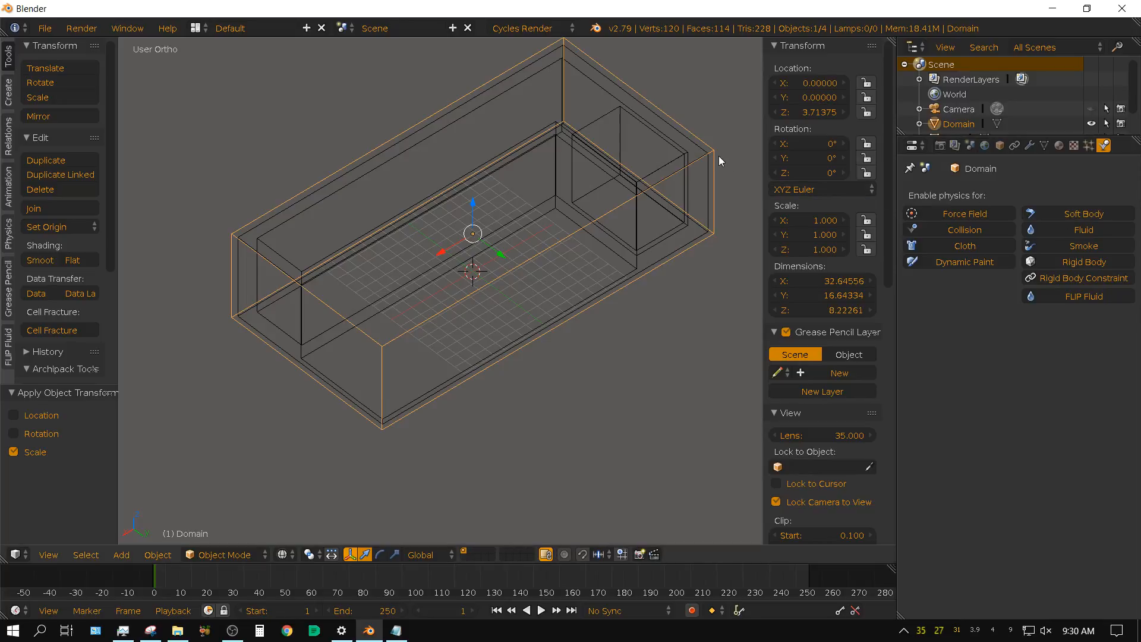
- Enable Fluid physics on the Domain object and set its type to Domain
{"action": "left_click", "coordinate": [1067, 233]}
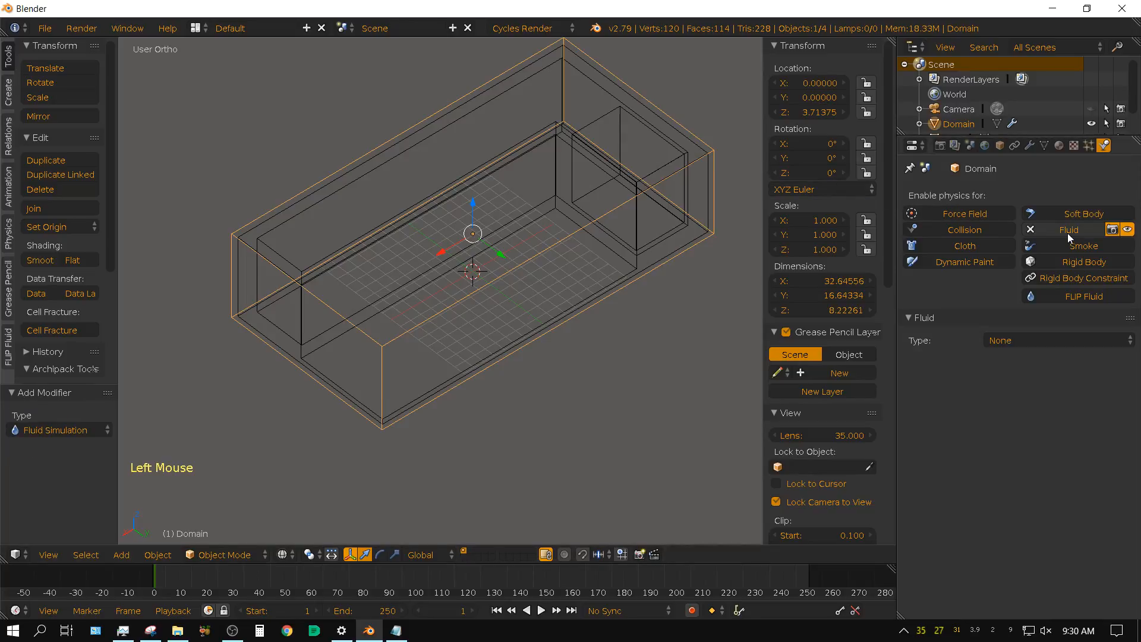
{"action": "left_click", "coordinate": [1029, 340]}
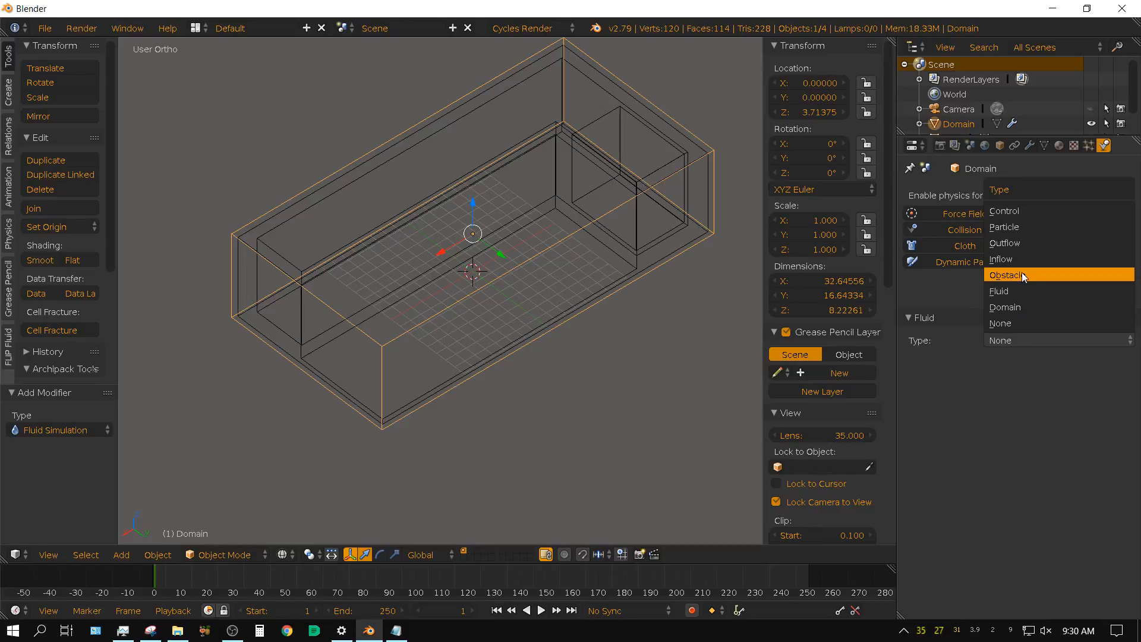
{"action": "left_click", "coordinate": [1008, 307]}
- Enable Fluid physics on the Fluid object with type Fluid, keeping its volume initialization at Volume
{"action": "scroll", "coordinate": [1028, 87], "scroll_direction": "down", "scroll_amount": 2}
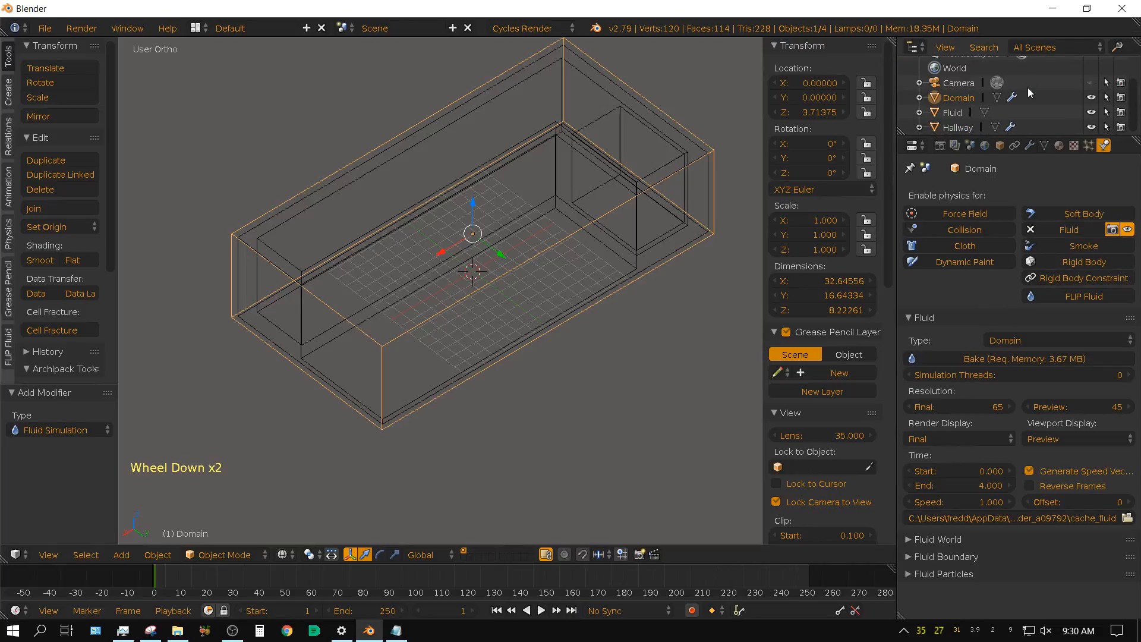
{"action": "left_click", "coordinate": [953, 112]}
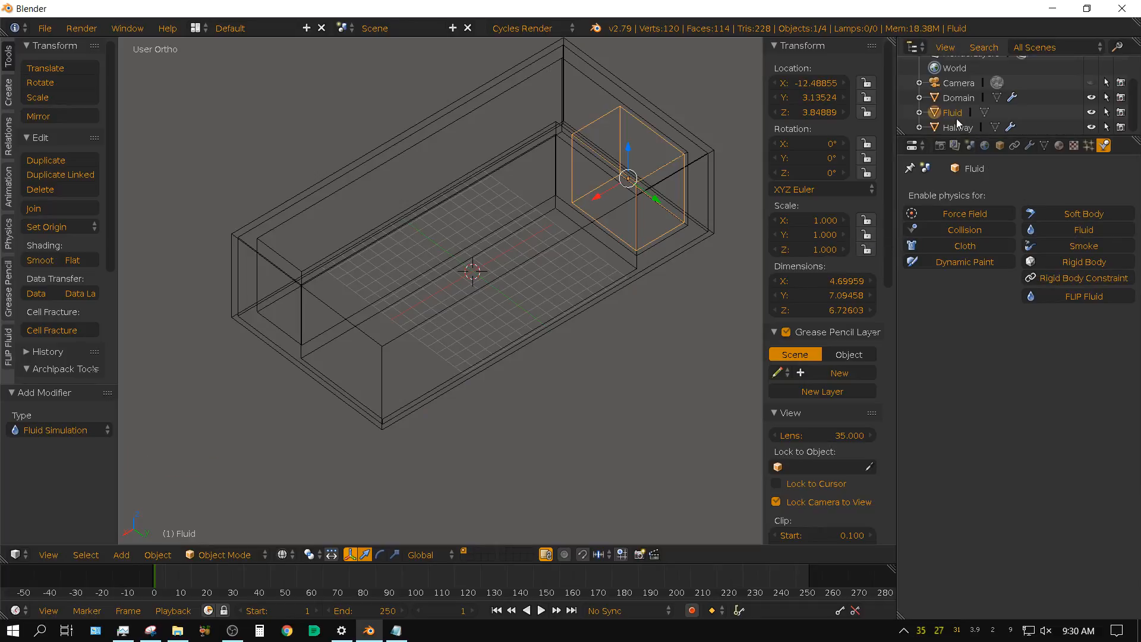
{"action": "left_click", "coordinate": [1082, 230]}
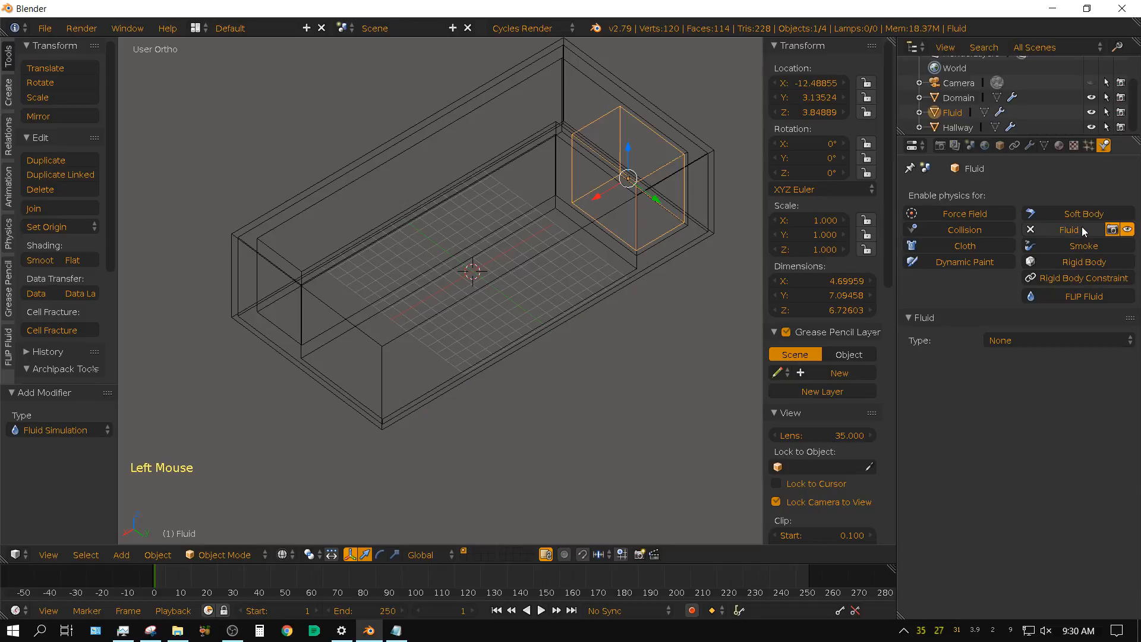
{"action": "left_click", "coordinate": [1032, 341]}
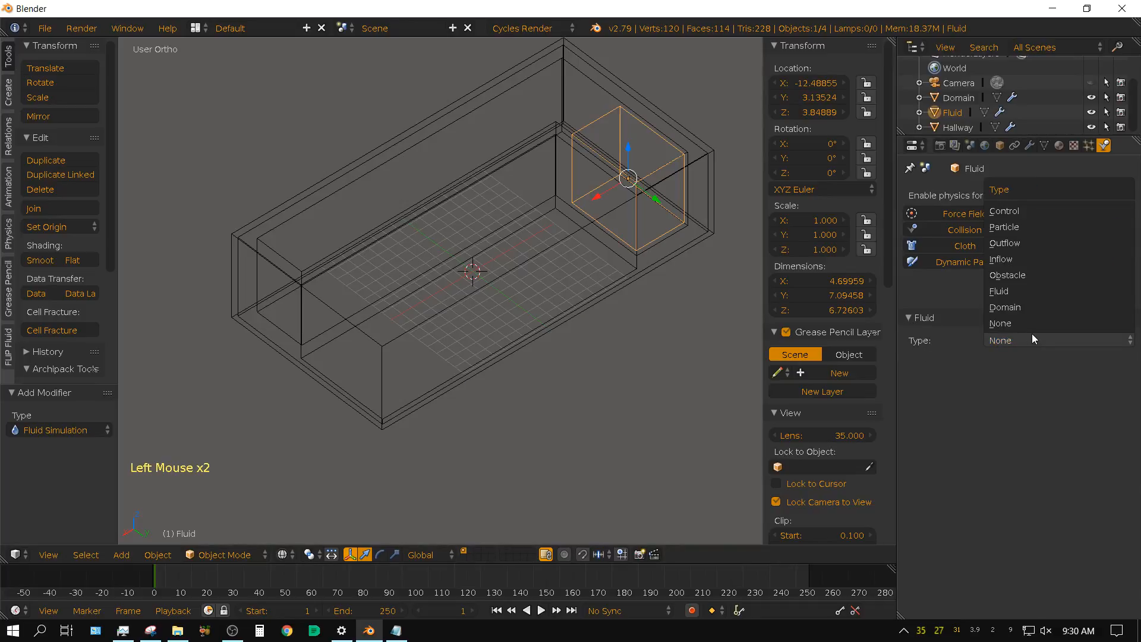
{"action": "left_click", "coordinate": [1018, 294]}
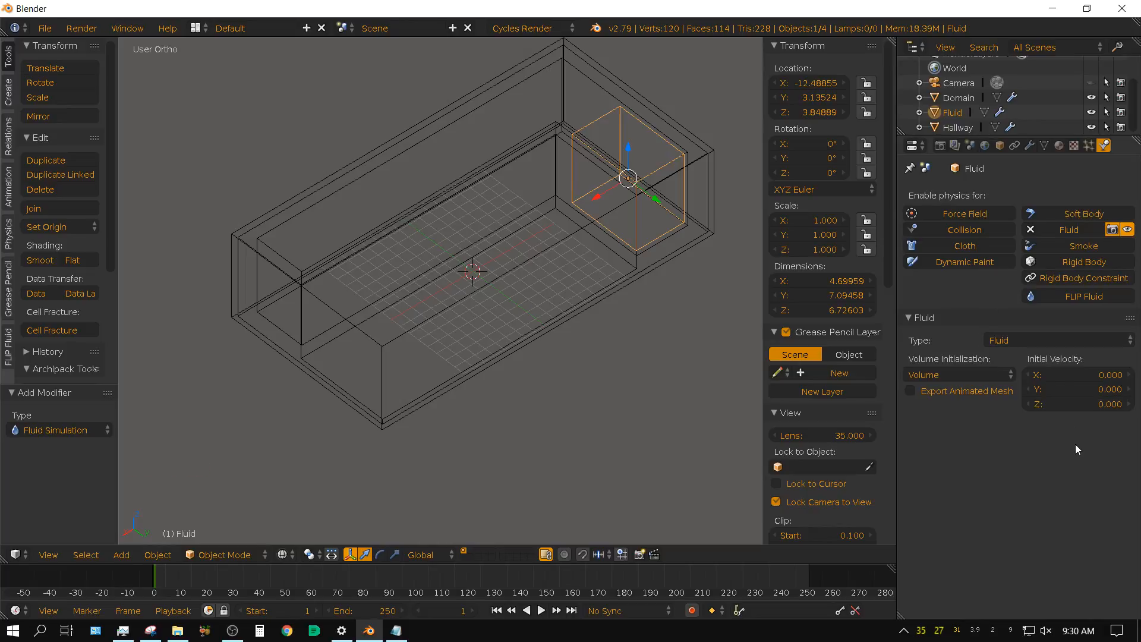
{"action": "left_click", "coordinate": [928, 375]}
{"action": "left_click", "coordinate": [929, 375]}
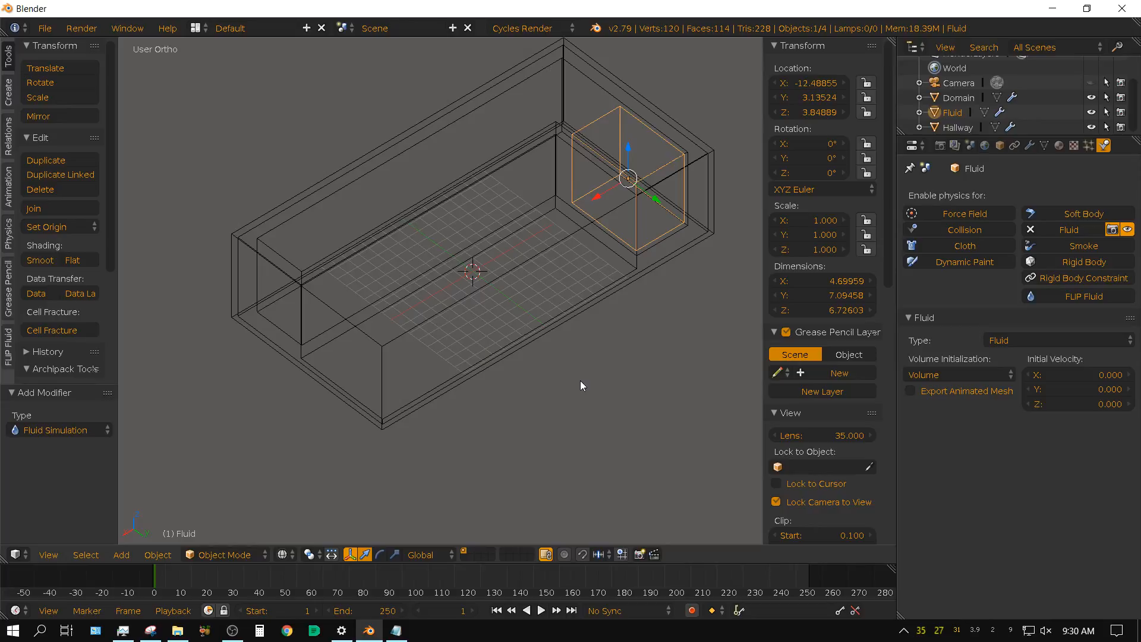
- Start saving the project and create and open a new folder named Hallway inside F:\Blender Projects & Data
{"action": "left_click", "coordinate": [46, 28]}
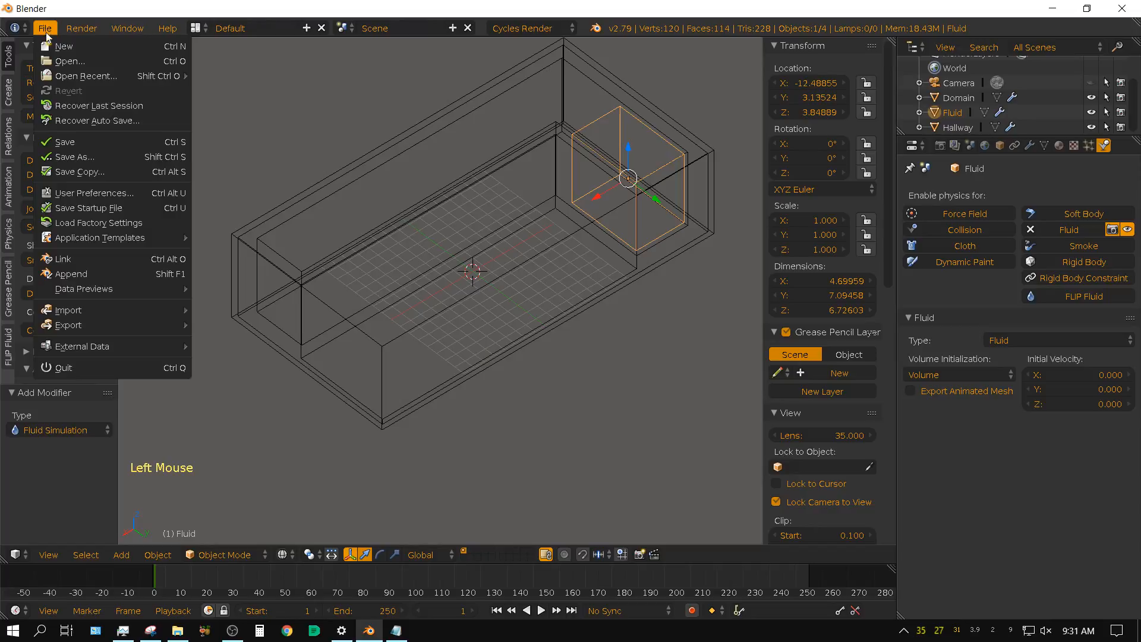
{"action": "left_click", "coordinate": [84, 141]}
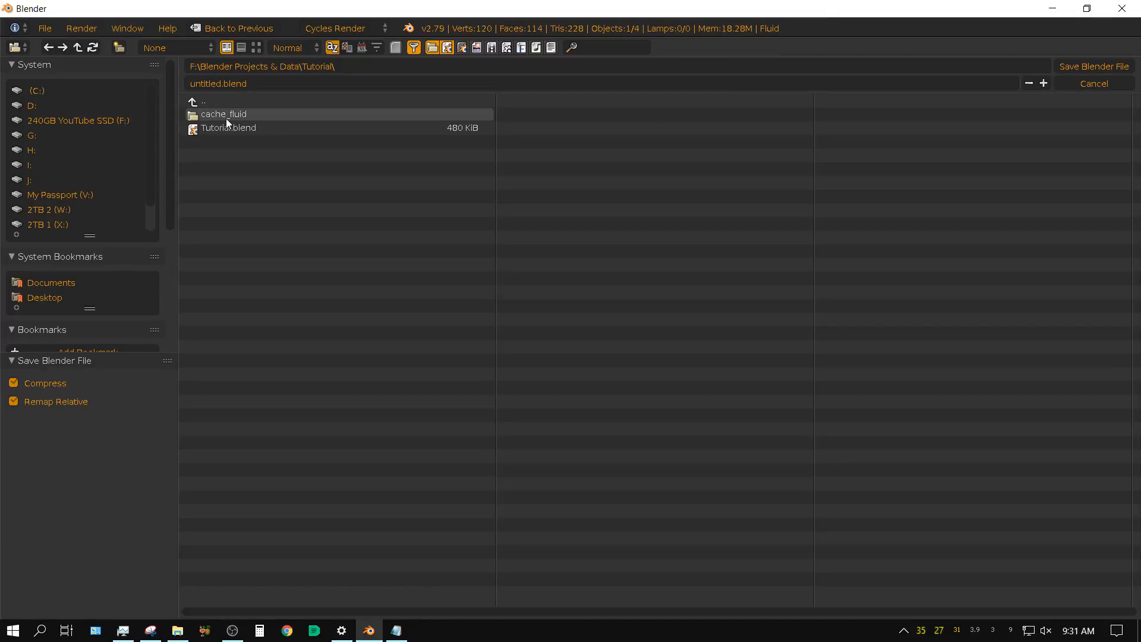
{"action": "left_click", "coordinate": [210, 103]}
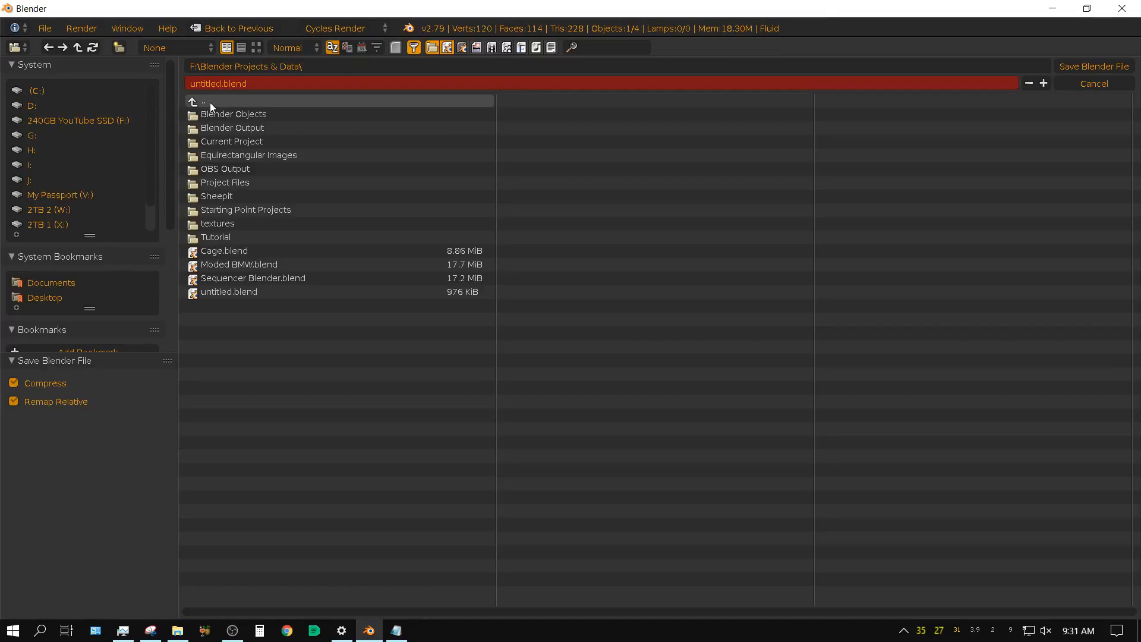
{"action": "left_click", "coordinate": [120, 46]}
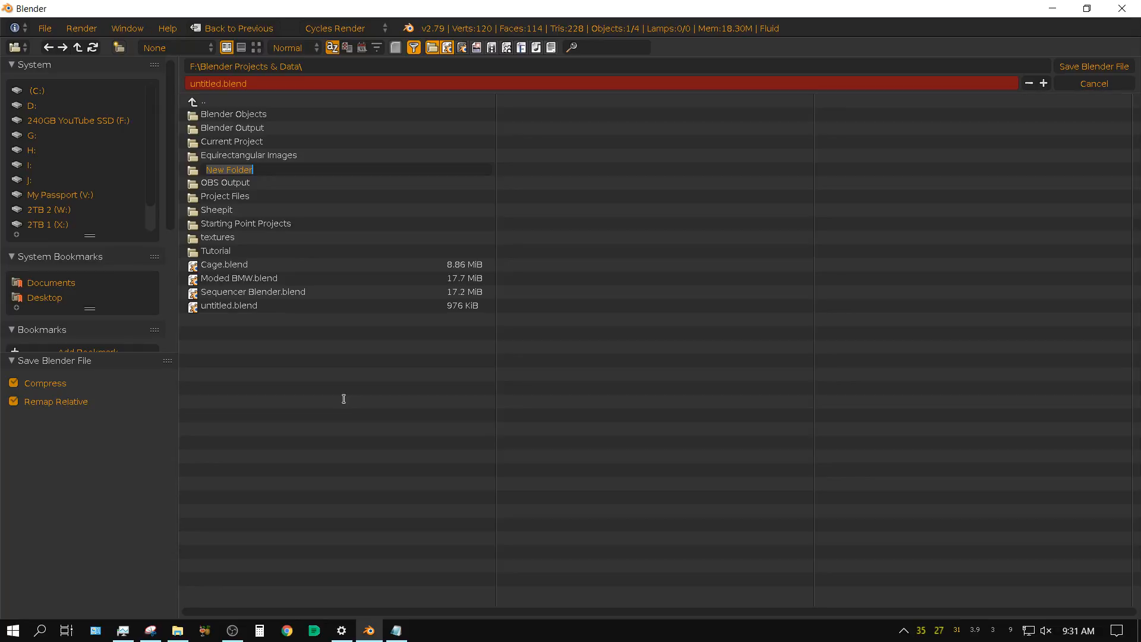
{"action": "type", "text": "Hallway"}
{"action": "key", "text": "Return"}
{"action": "left_click", "coordinate": [190, 172]}
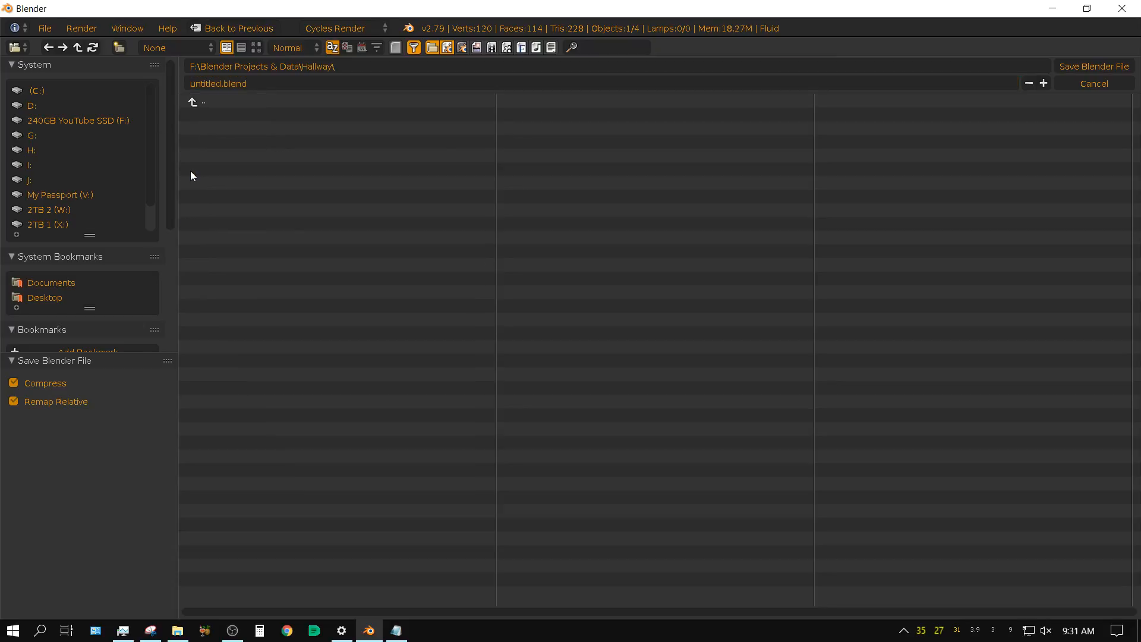
- Name the project file Tutorial and save it in the Hallway folder
{"action": "left_click", "coordinate": [216, 86]}
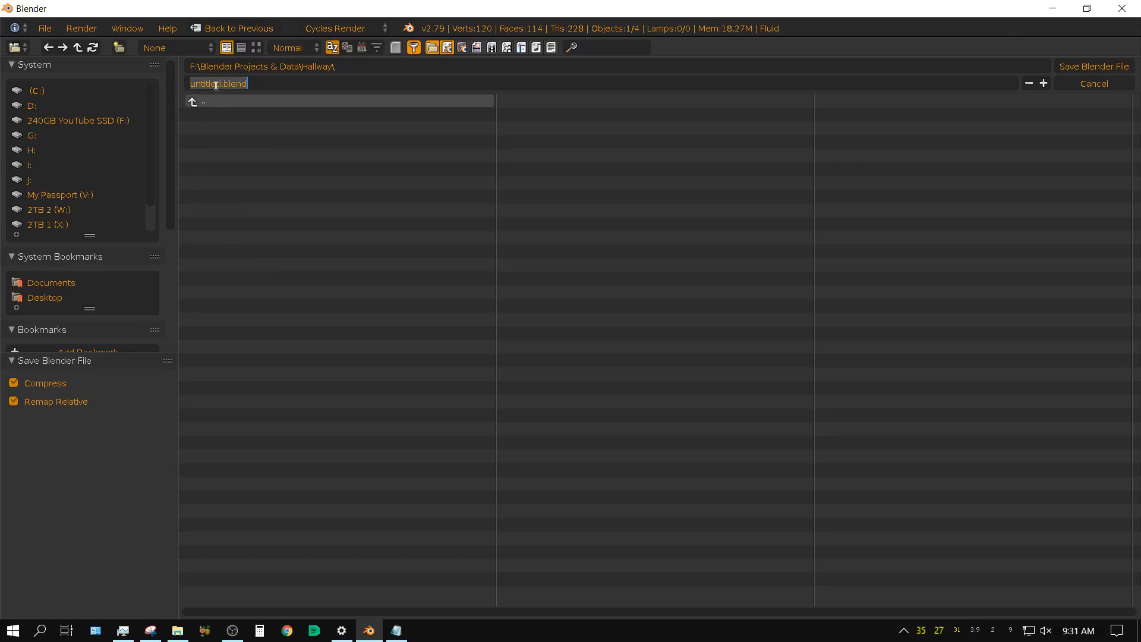
{"action": "type", "text": "Tutor"}
{"action": "key", "text": "BackSpace"}
{"action": "type", "text": "rial"}
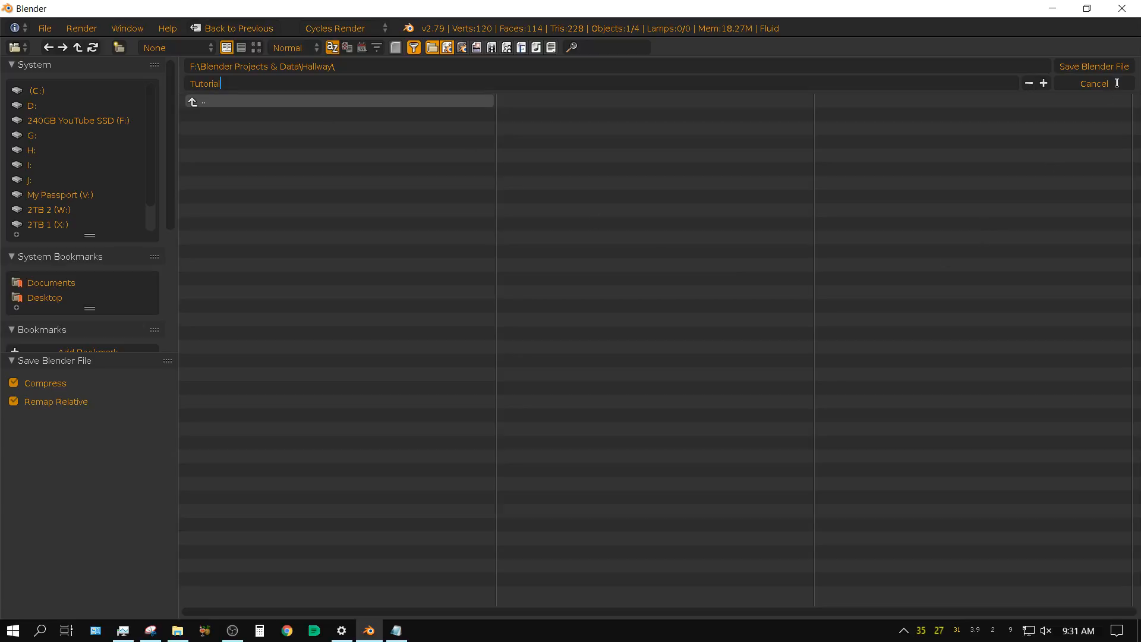
{"action": "left_click", "coordinate": [1090, 63]}
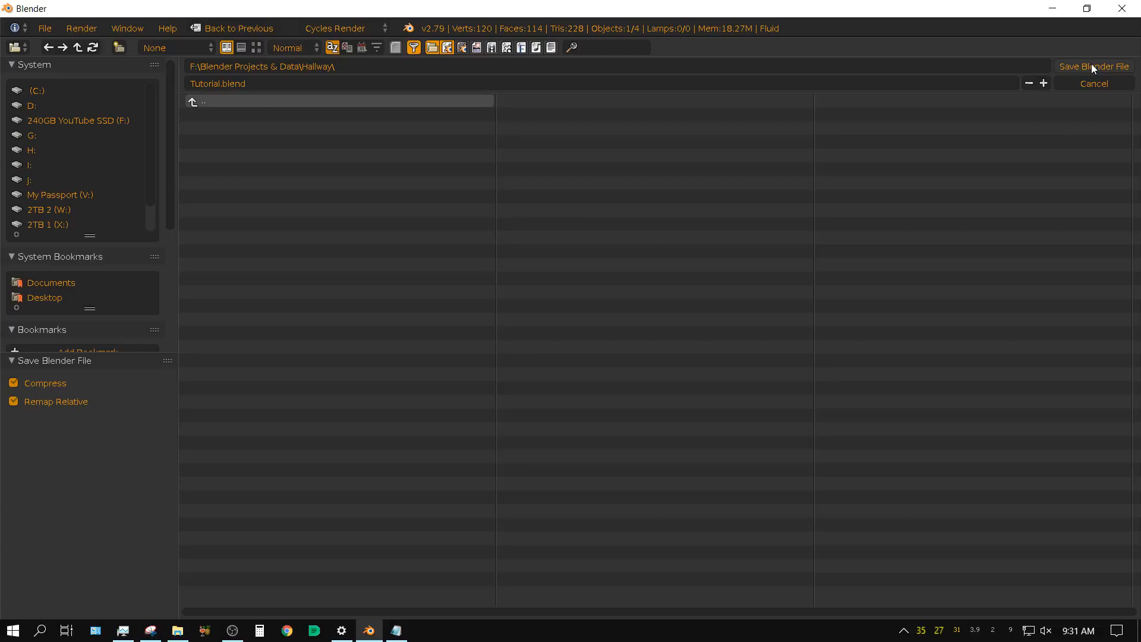
{"action": "left_click", "coordinate": [1092, 64]}
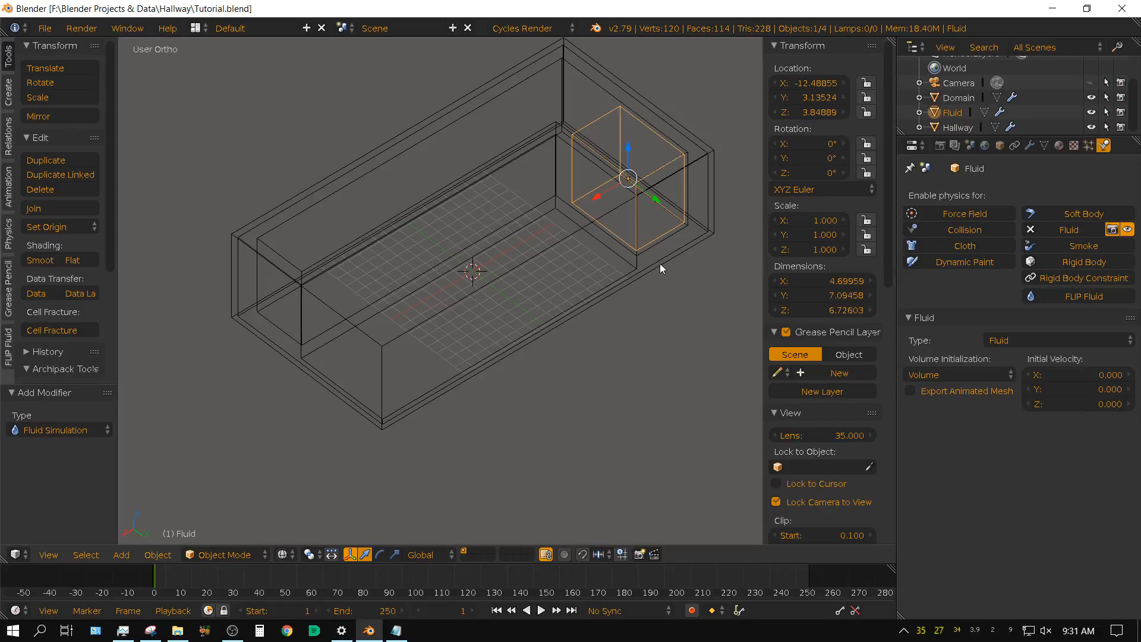
- Select the Domain object and set its final fluid resolution to 100
{"action": "right_click", "coordinate": [713, 154]}
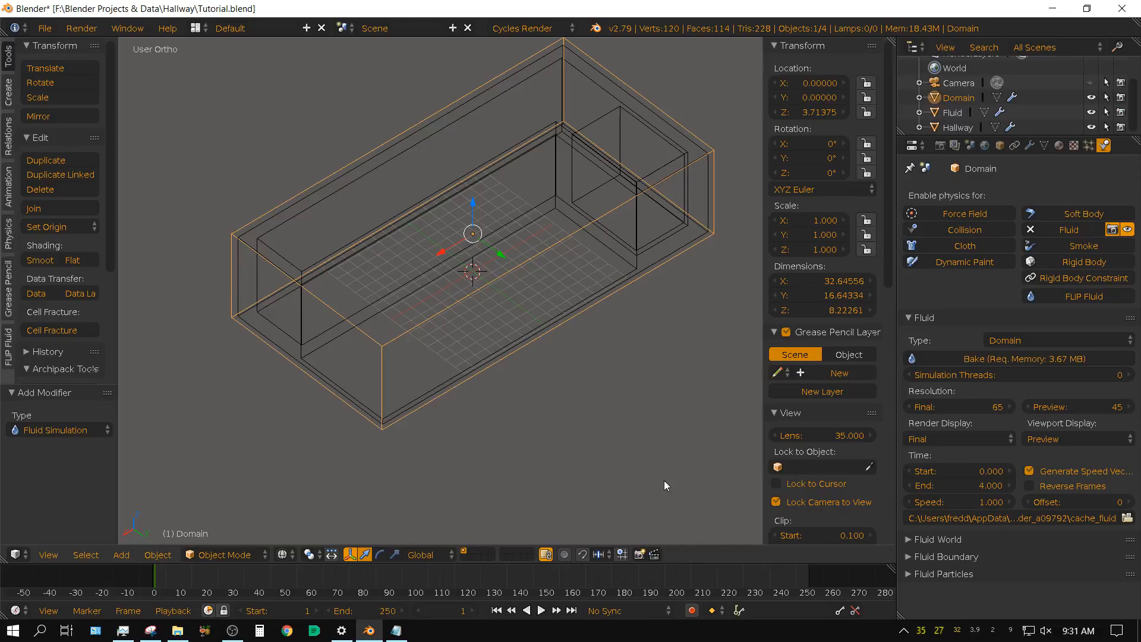
{"action": "scroll", "coordinate": [1085, 410], "scroll_direction": "down", "scroll_amount": 2}
{"action": "scroll", "coordinate": [1085, 414], "scroll_direction": "down", "scroll_amount": 2}
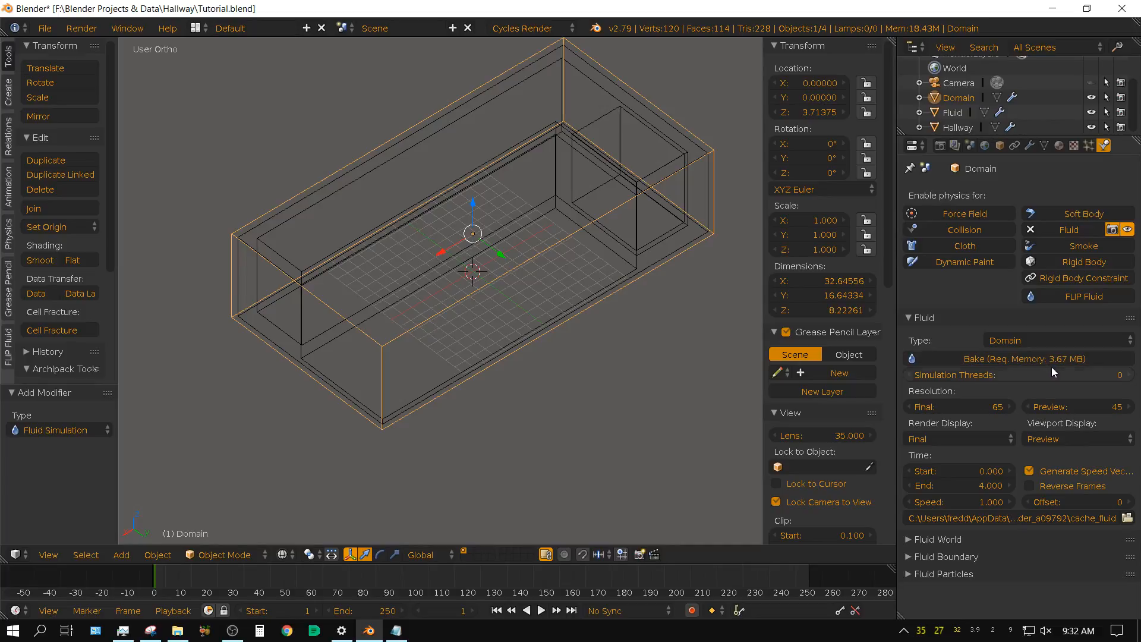
{"action": "left_click", "coordinate": [969, 408]}
{"action": "type", "text": "100"}
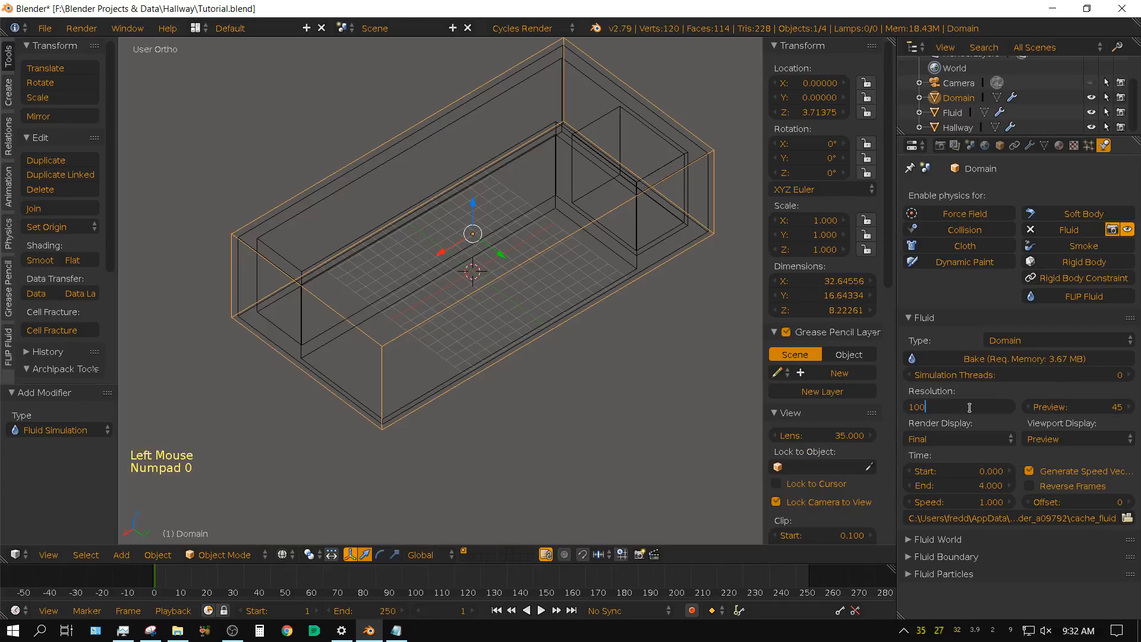
{"action": "key", "text": "Return"}
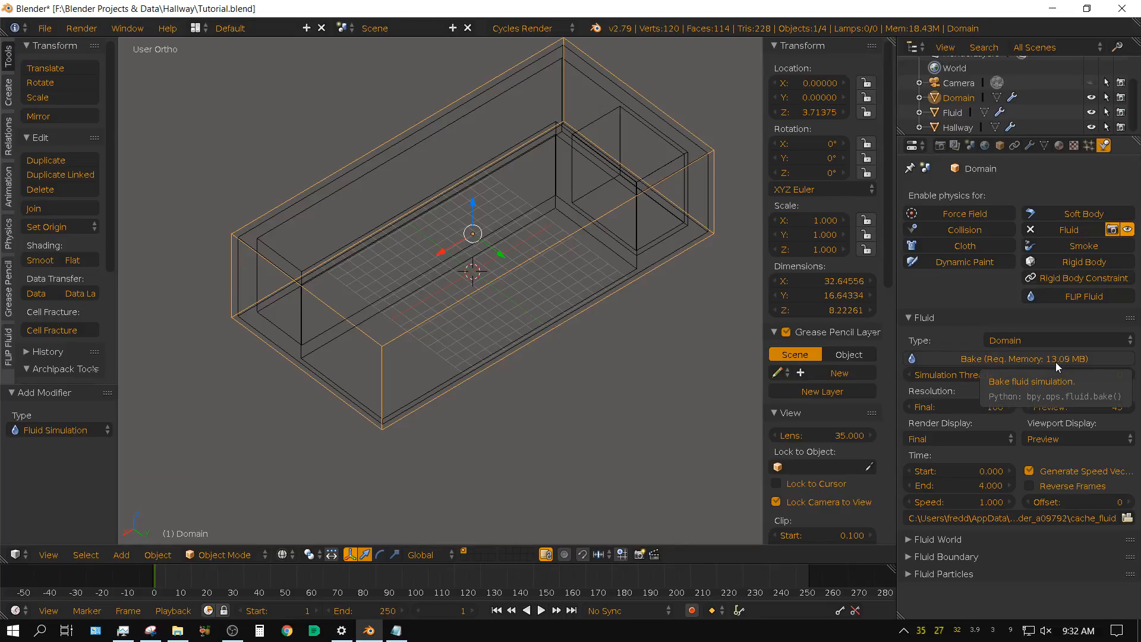
- Try final resolutions of 200, 400 and 1024 on the Domain to compare the required bake memory
{"action": "left_click", "coordinate": [971, 407]}
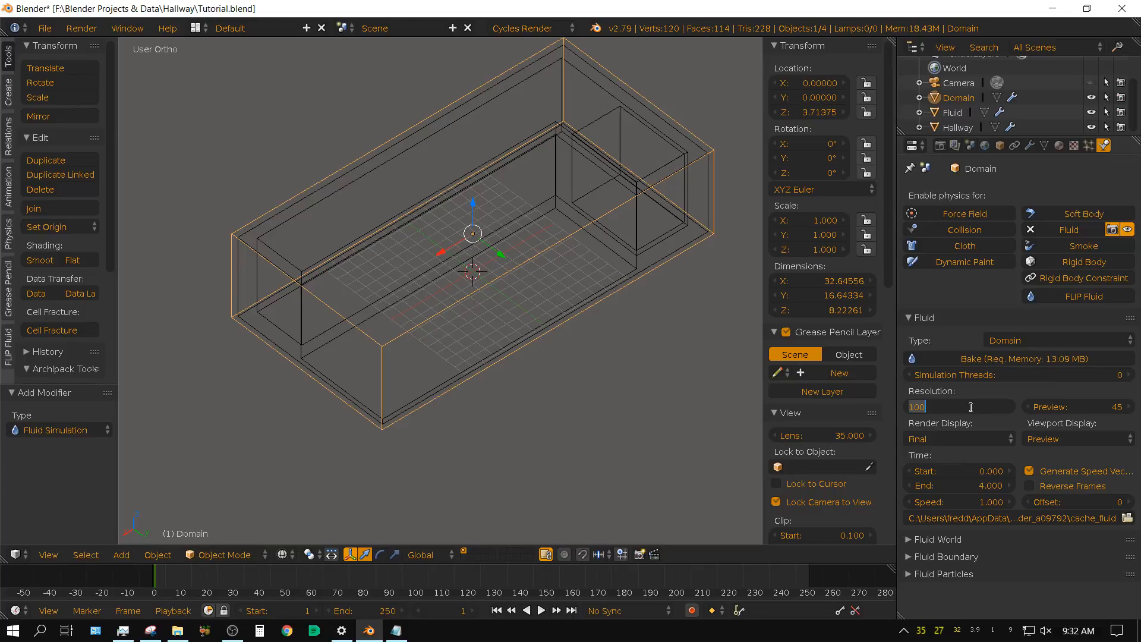
{"action": "type", "text": "200"}
{"action": "key", "text": "Return"}
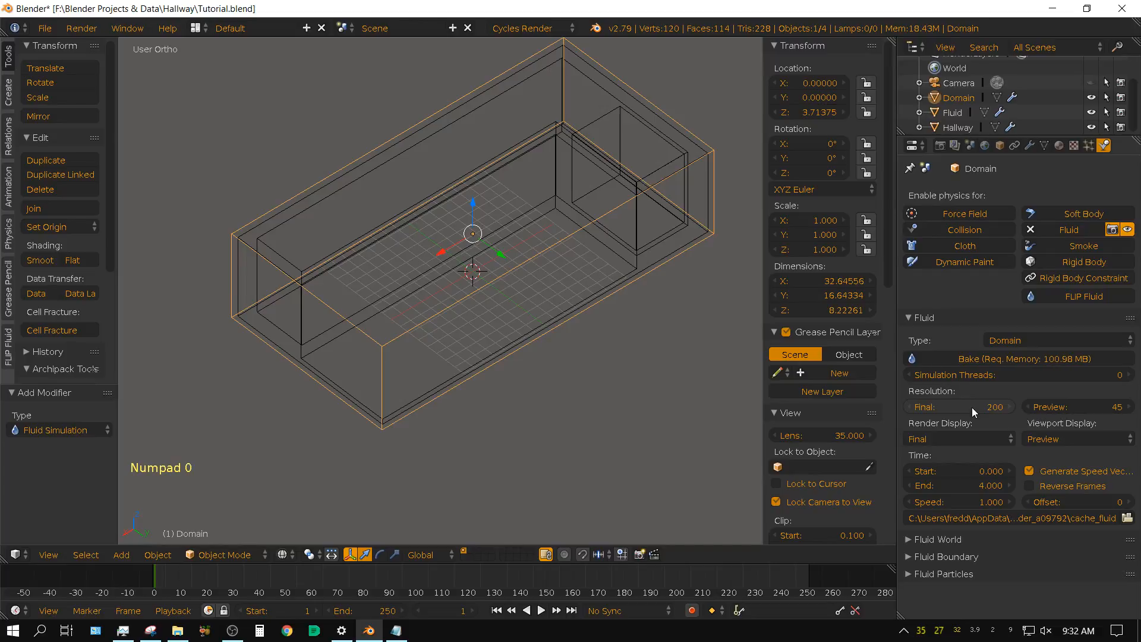
{"action": "left_click", "coordinate": [979, 409]}
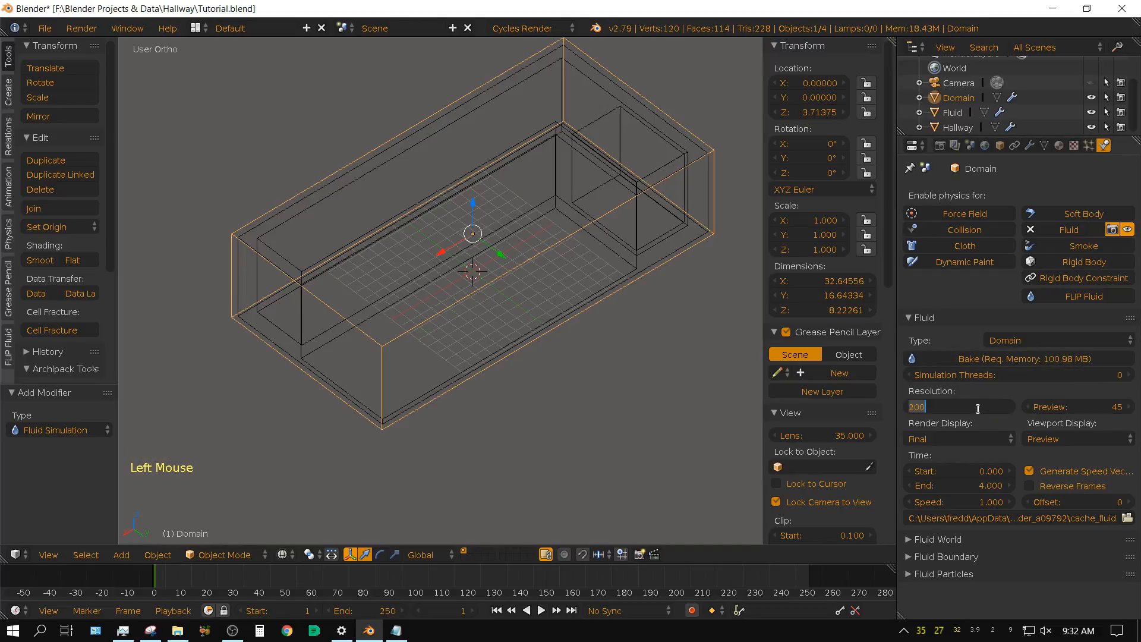
{"action": "type", "text": "400"}
{"action": "key", "text": "Return"}
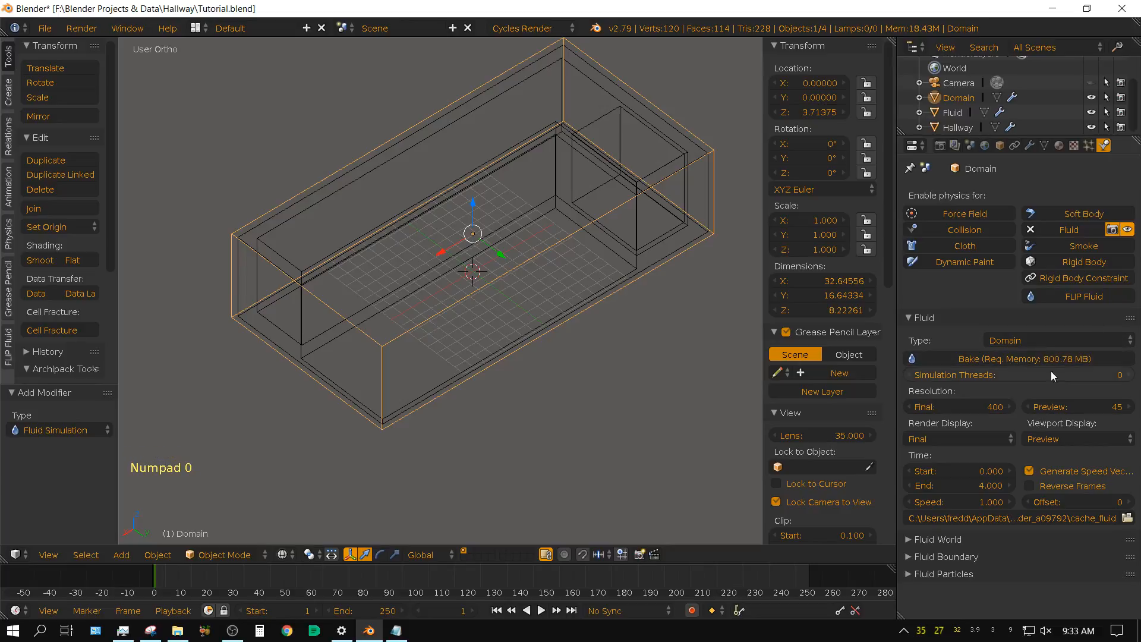
{"action": "left_click", "coordinate": [969, 407]}
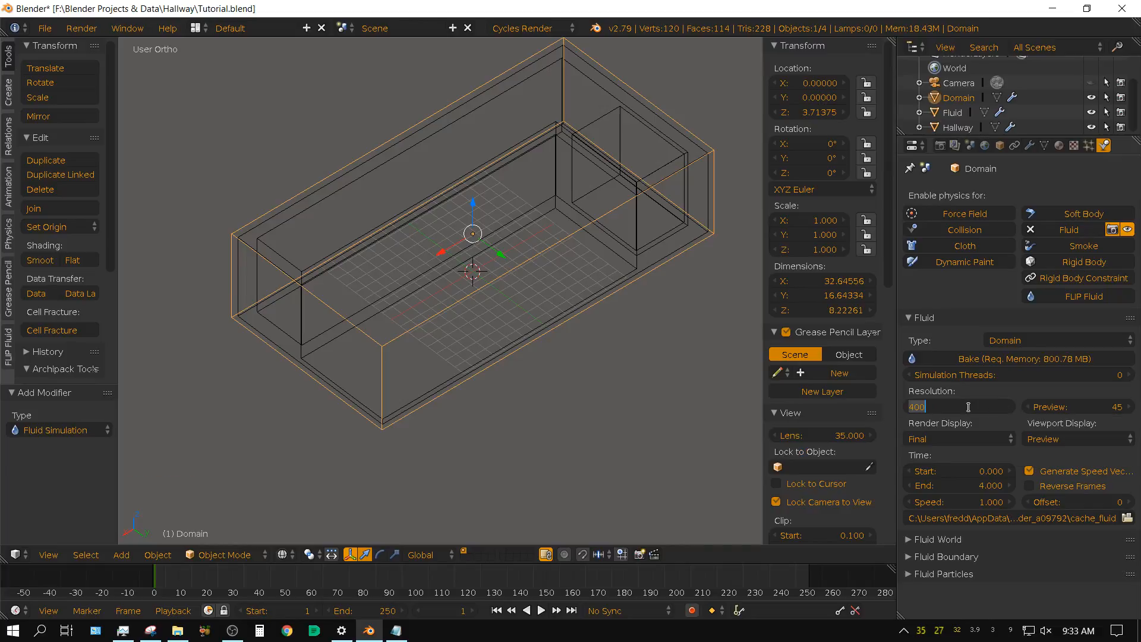
{"action": "type", "text": "1024"}
{"action": "key", "text": "Return"}
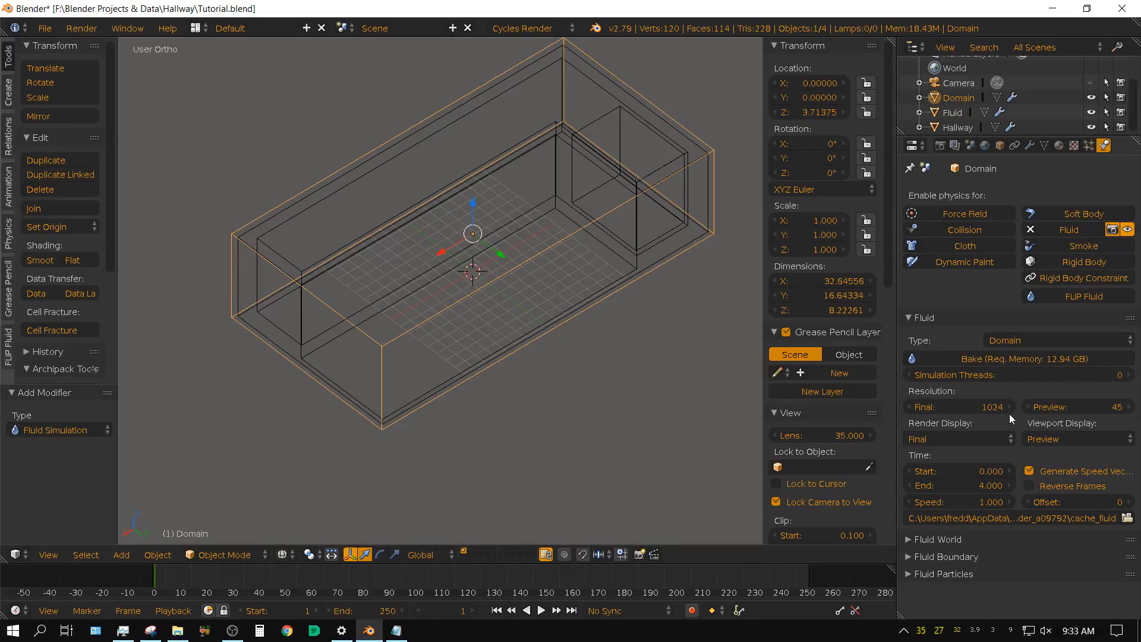
- Set the Domain's final resolution back to 100 and its viewport display to Final
{"action": "left_click", "coordinate": [972, 403]}
{"action": "type", "text": "100"}
{"action": "key", "text": "Return"}
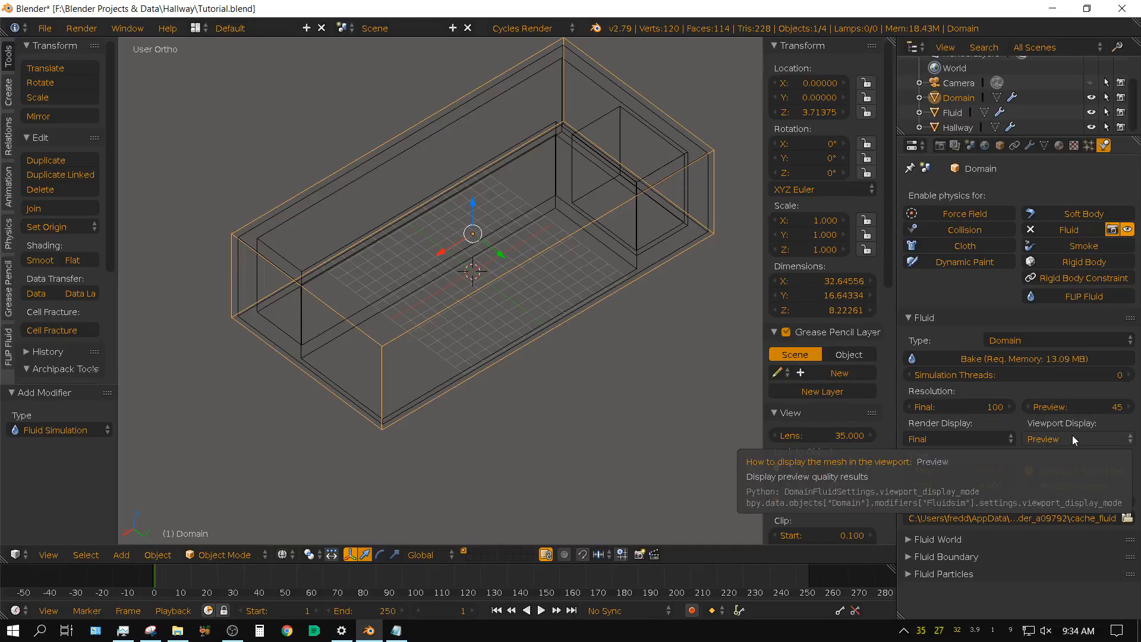
{"action": "left_click", "coordinate": [1073, 439]}
{"action": "left_click", "coordinate": [1049, 394]}
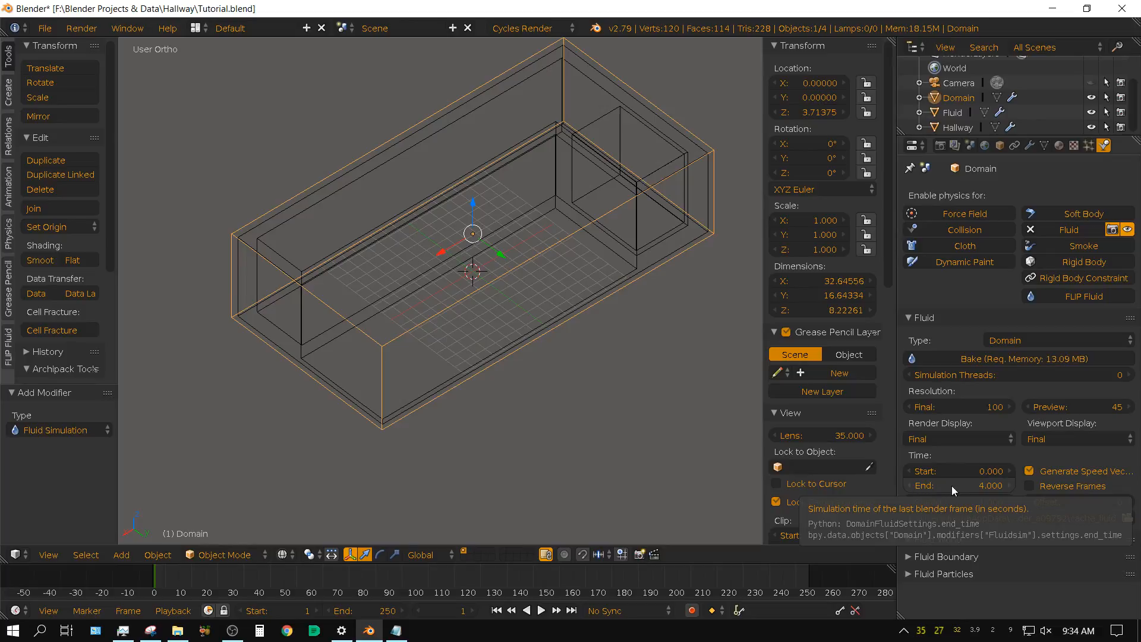
- Set the animation's end frame to 240 and check the frame rate in the render settings without changing it
{"action": "left_click", "coordinate": [373, 611]}
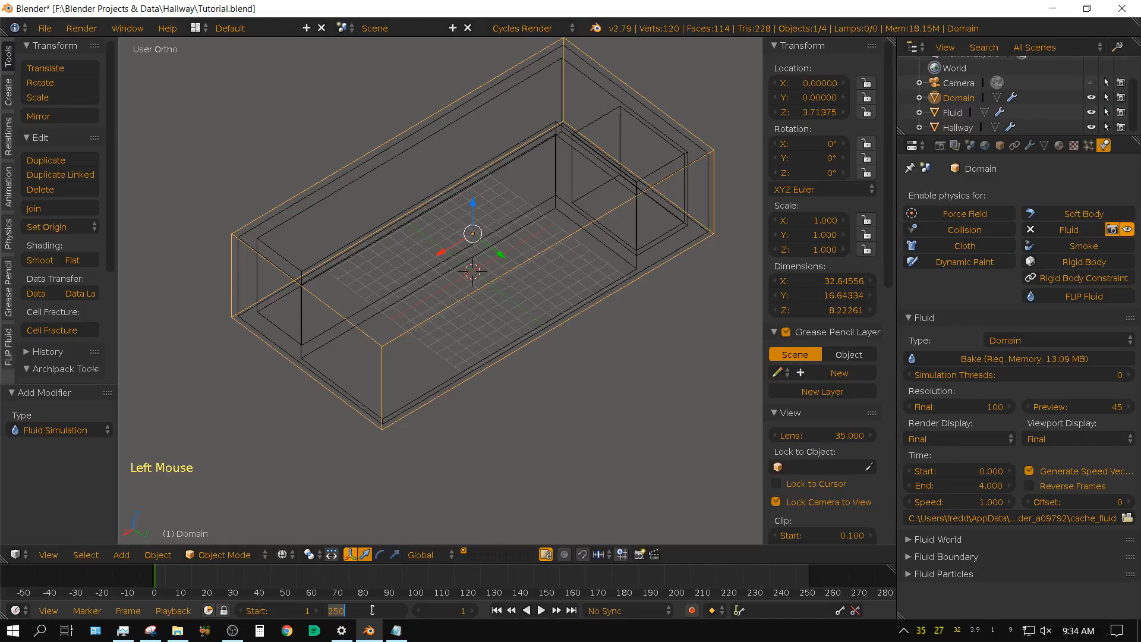
{"action": "type", "text": "240"}
{"action": "key", "text": "Return"}
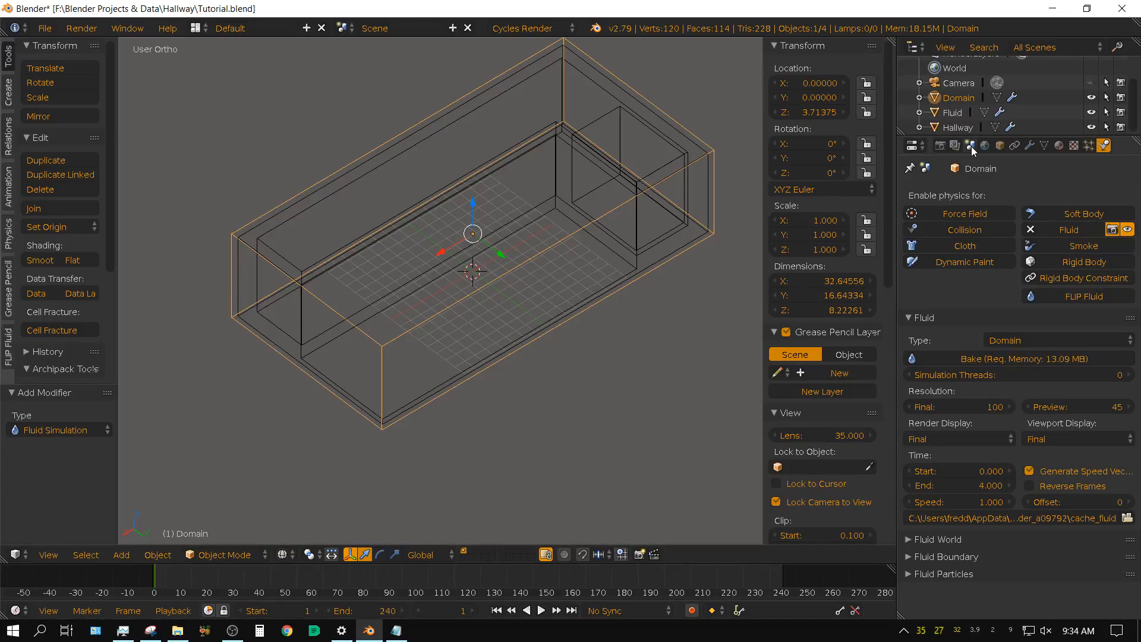
{"action": "left_click", "coordinate": [939, 146]}
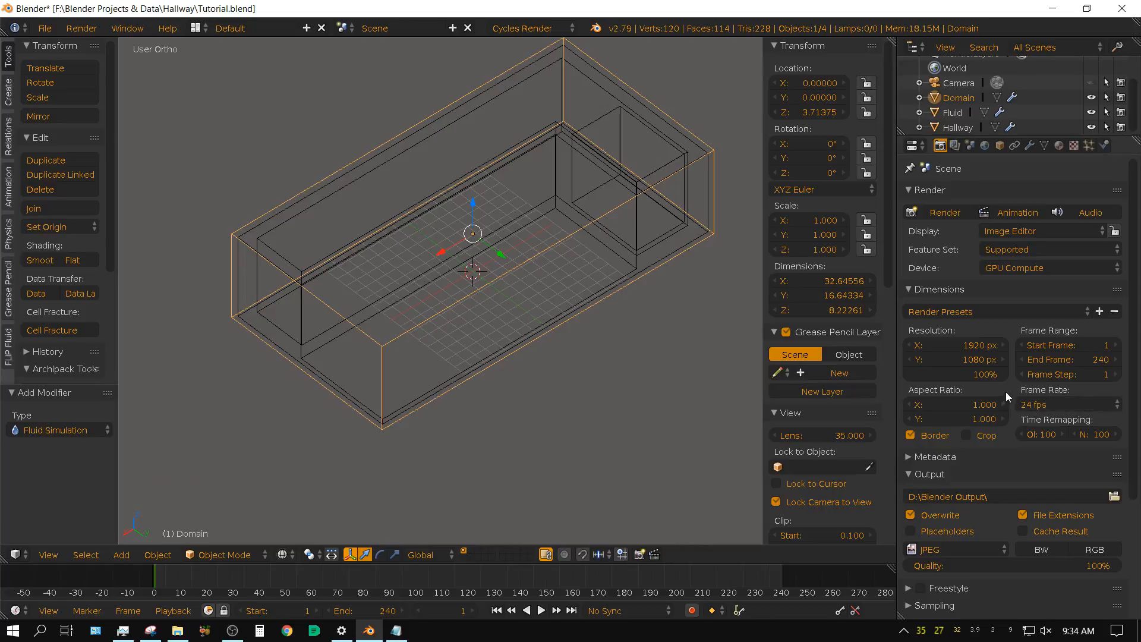
{"action": "left_click", "coordinate": [1058, 405]}
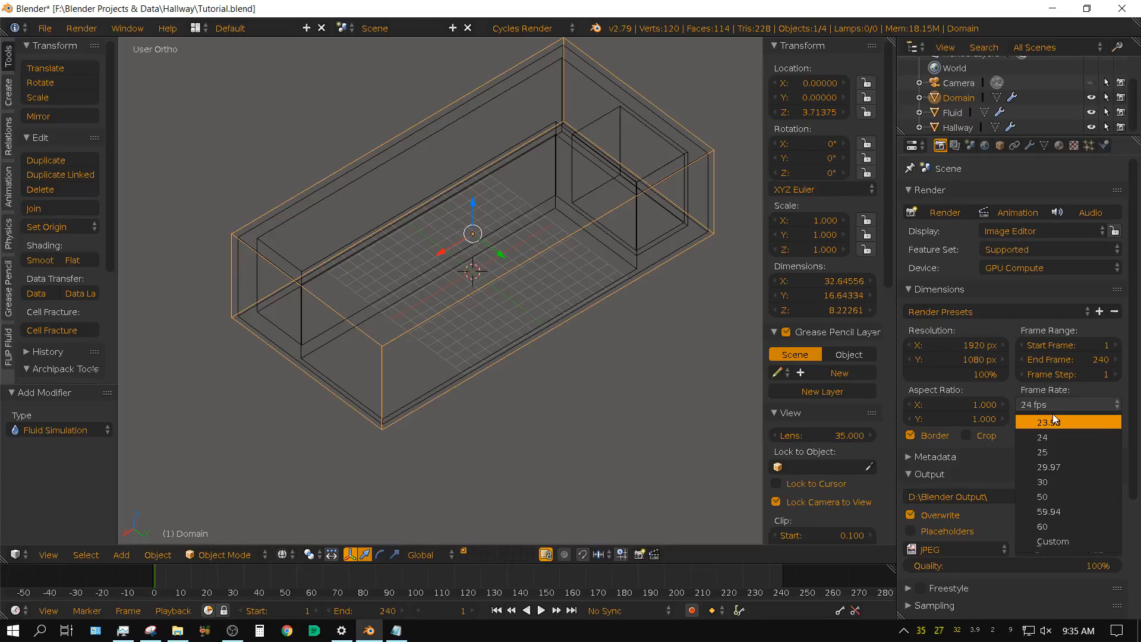
{"action": "left_click", "coordinate": [1090, 392]}
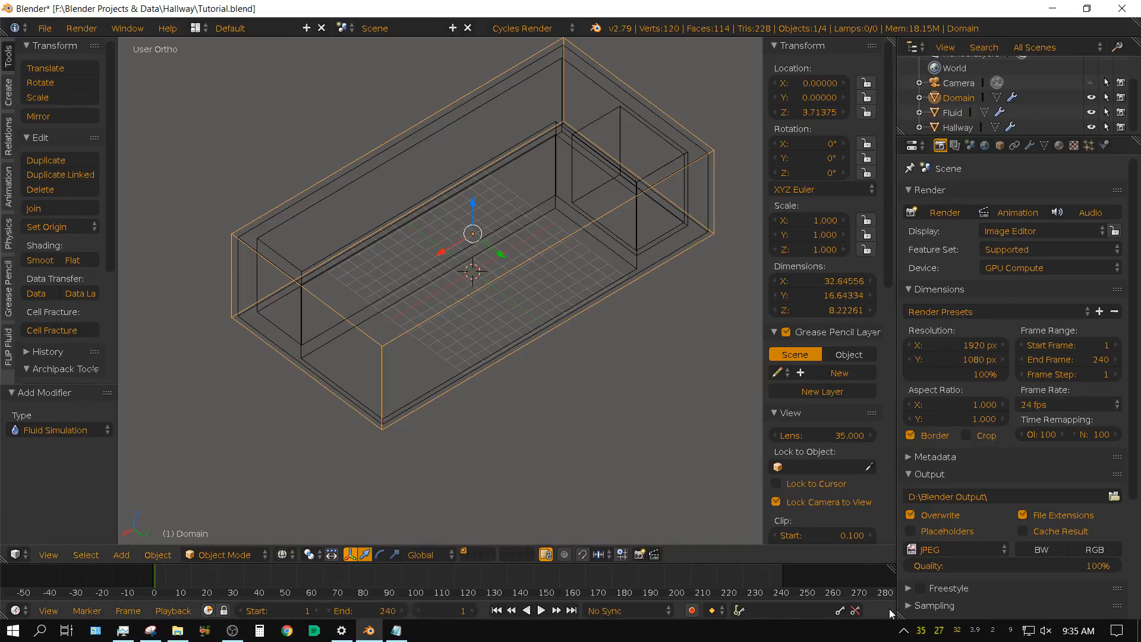
- Set the Domain's fluid simulation end time to 10 seconds
{"action": "left_click", "coordinate": [1106, 147]}
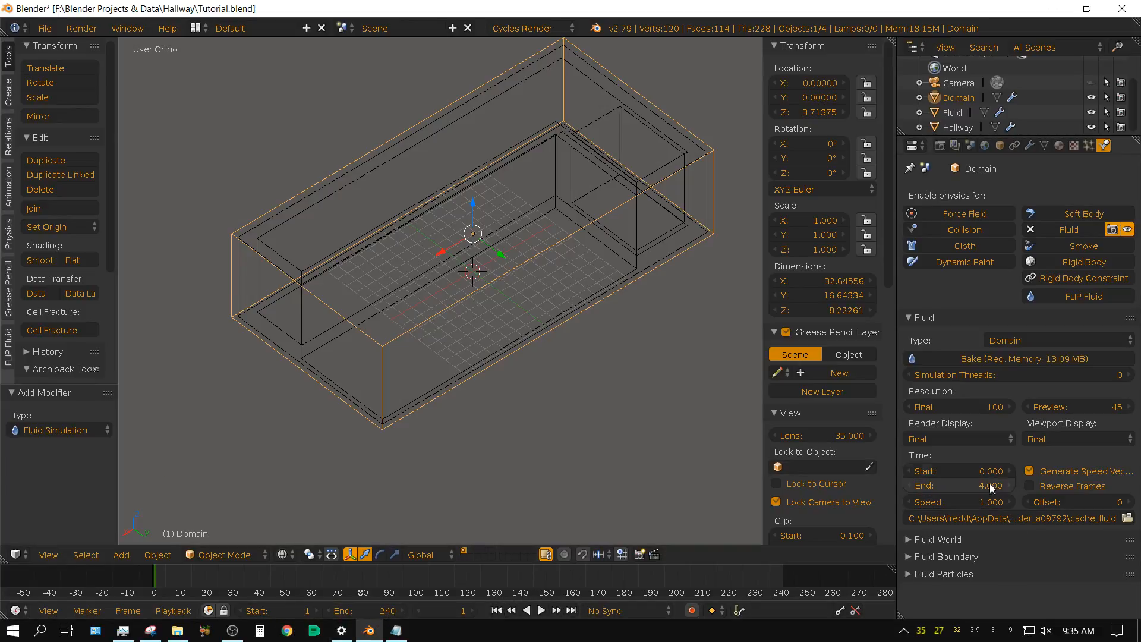
{"action": "left_click", "coordinate": [972, 488]}
{"action": "type", "text": "10"}
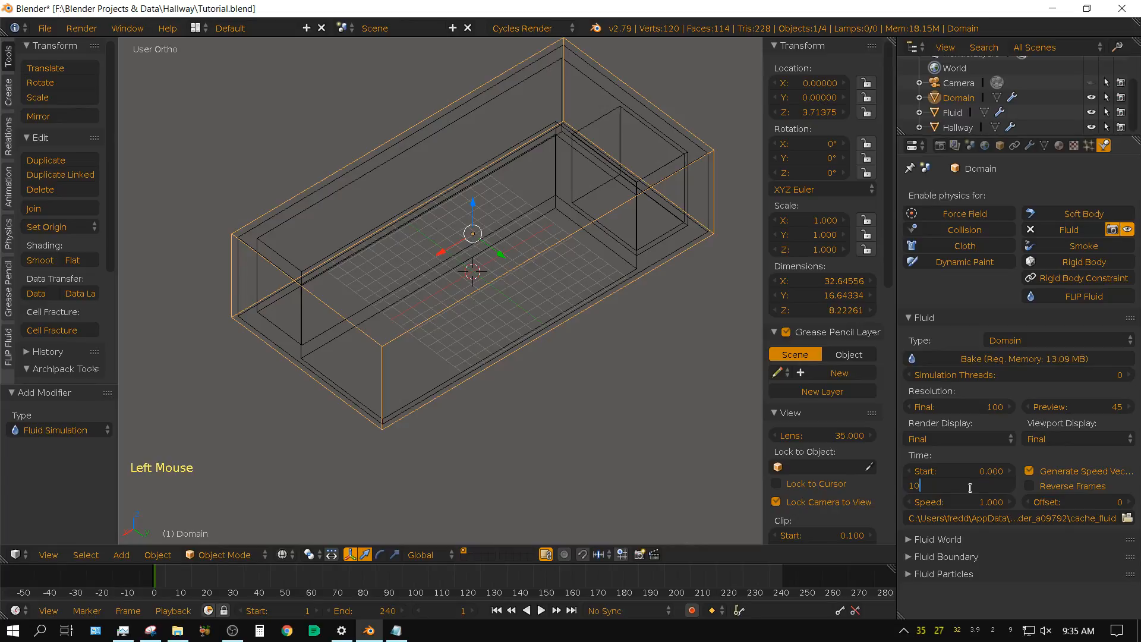
{"action": "key", "text": "Return"}
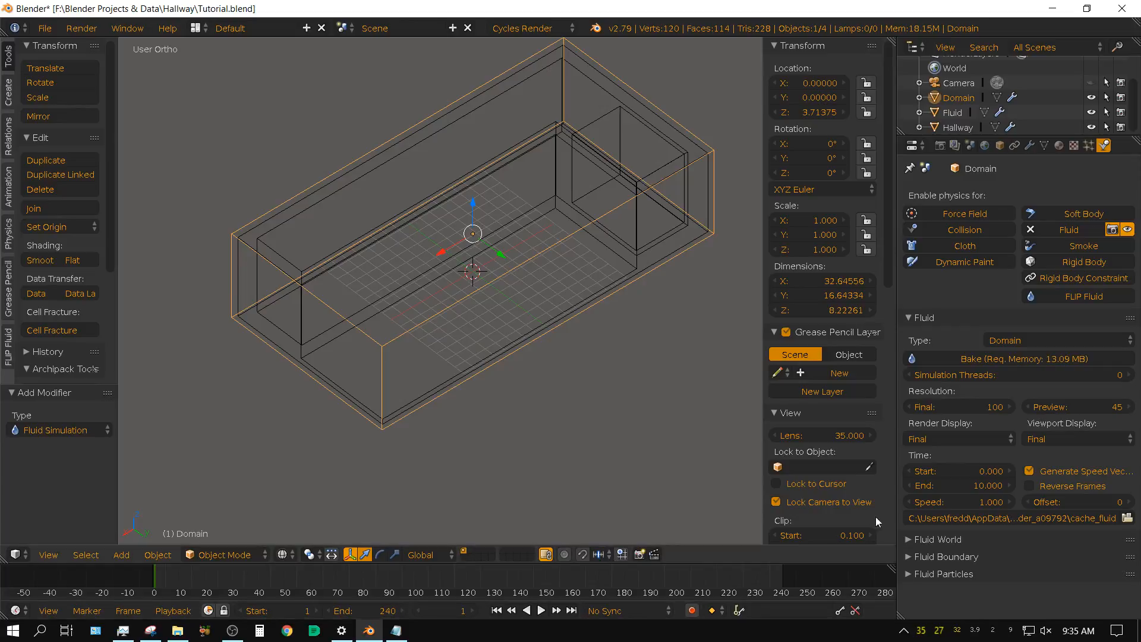
- Try a Domain simulation time range that starts at 3 seconds and ends at 13 seconds
{"action": "left_click", "coordinate": [965, 488]}
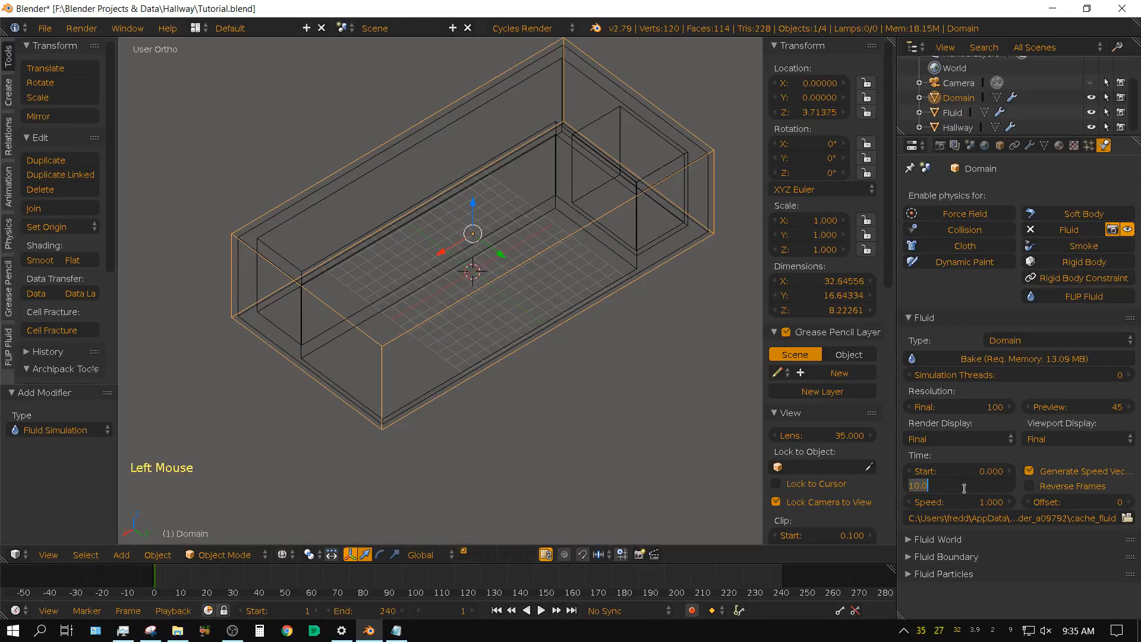
{"action": "type", "text": "13"}
{"action": "key", "text": "Return"}
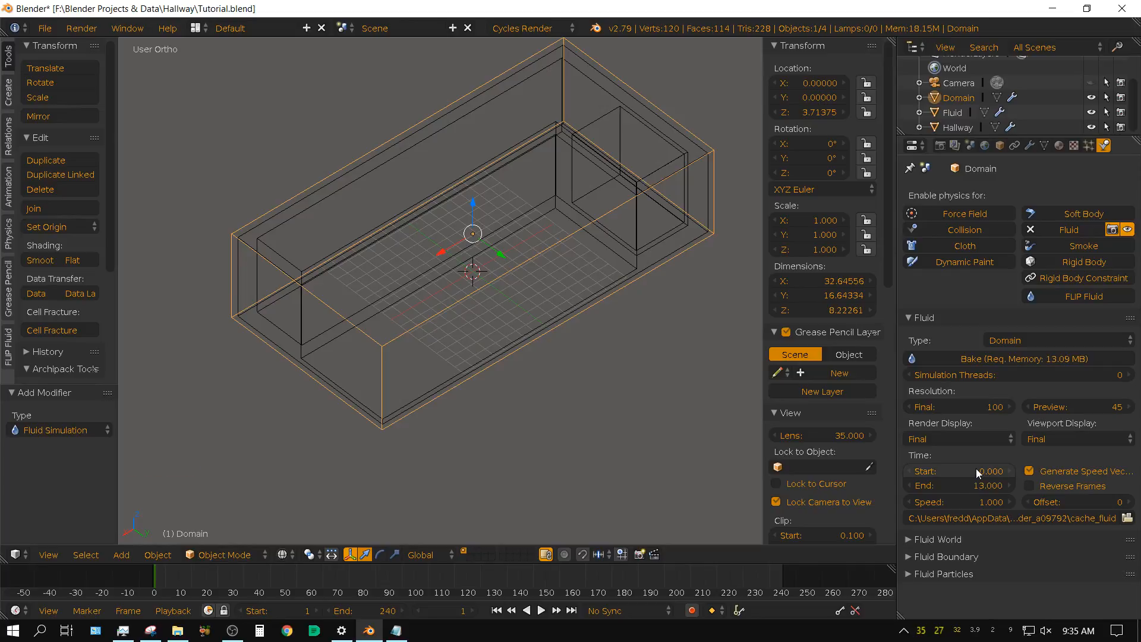
{"action": "left_click", "coordinate": [976, 468]}
{"action": "type", "text": "3"}
{"action": "key", "text": "Return"}
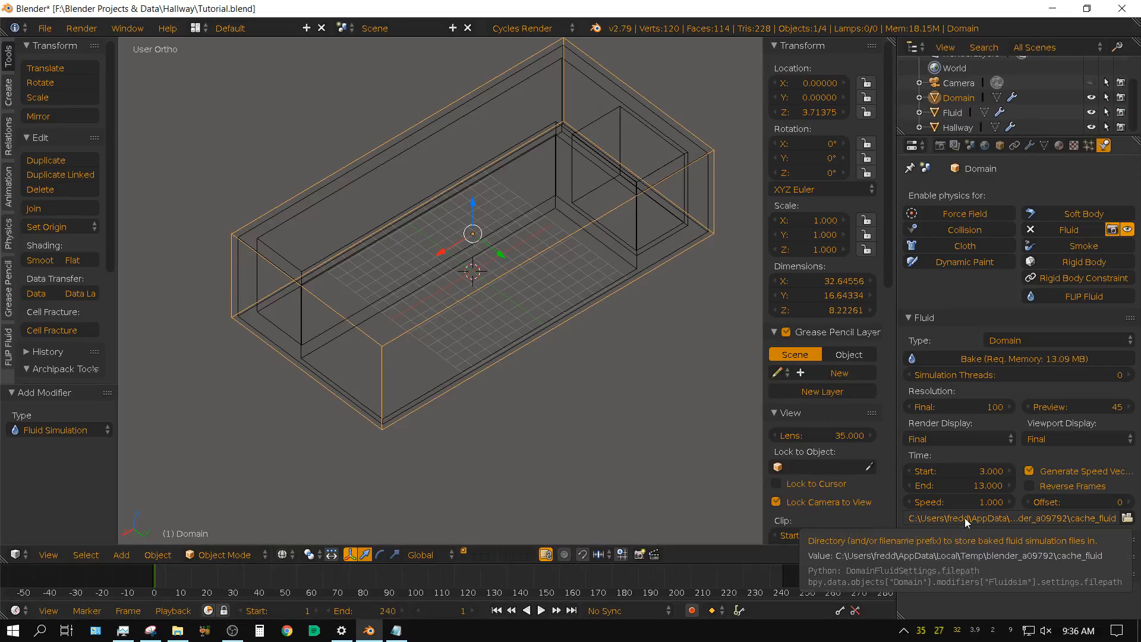
- Return the Domain's simulation end time to 10 seconds, try a start time of 1, and reset the start to 0
{"action": "left_click", "coordinate": [970, 483]}
{"action": "type", "text": "10"}
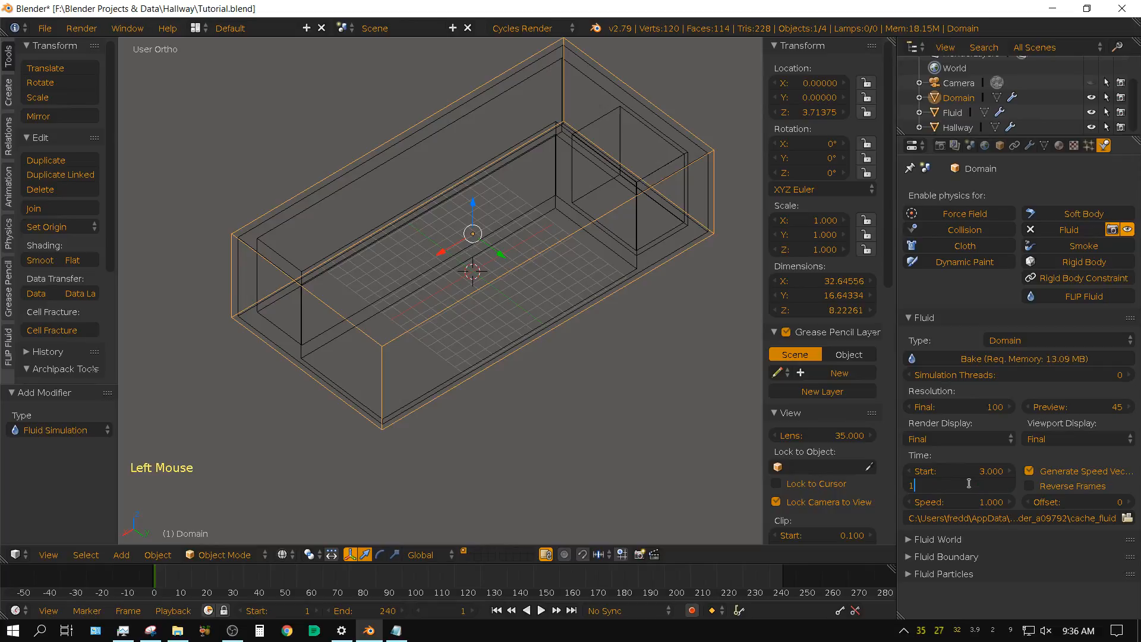
{"action": "key", "text": "Return"}
{"action": "double_click", "coordinate": [971, 471]}
{"action": "type", "text": "1"}
{"action": "key", "text": "Return"}
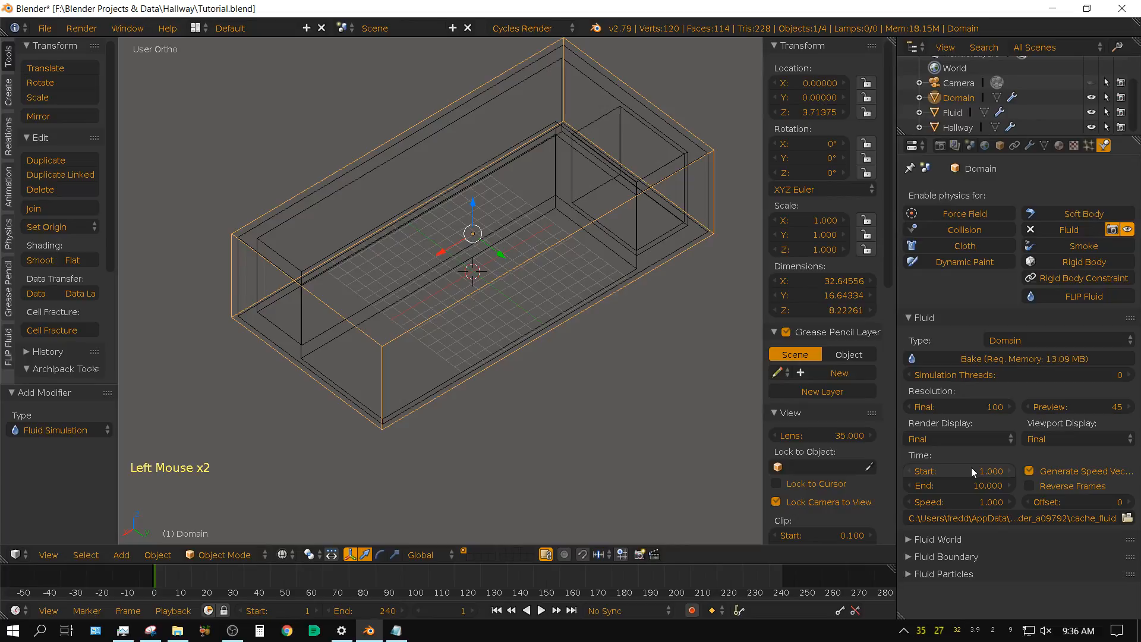
{"action": "left_click", "coordinate": [972, 469]}
{"action": "type", "text": "0"}
{"action": "key", "text": "Return"}
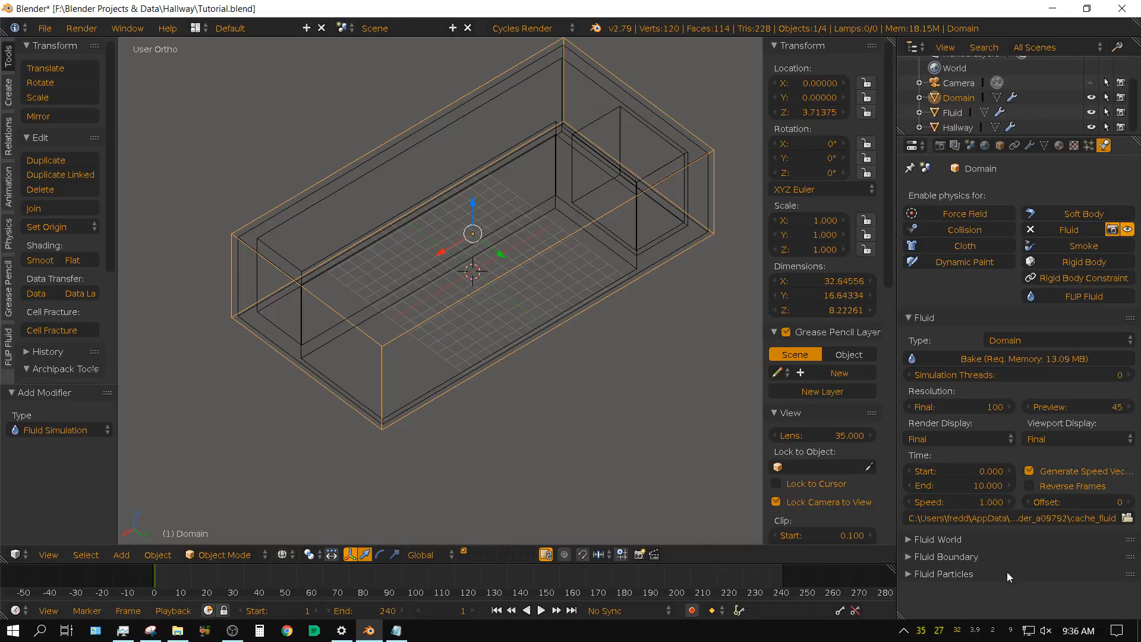
- In the Domain's Fluid World settings, set the real world size to 10 meters and the viscosity preset to Water
{"action": "left_click", "coordinate": [907, 539]}
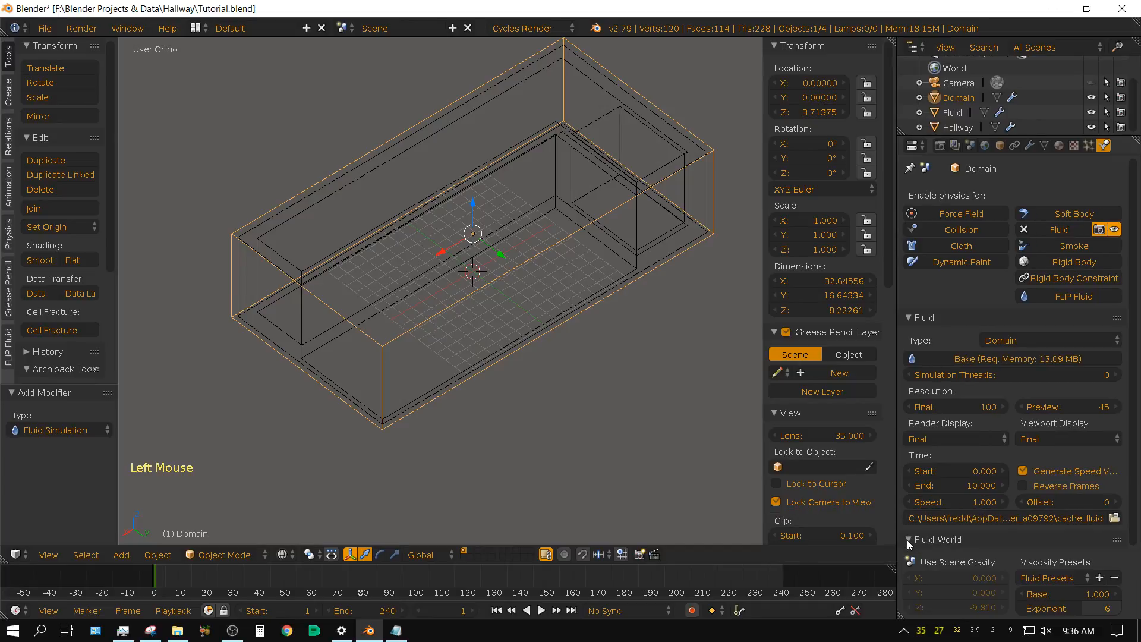
{"action": "scroll", "coordinate": [1044, 537], "scroll_direction": "down", "scroll_amount": 11}
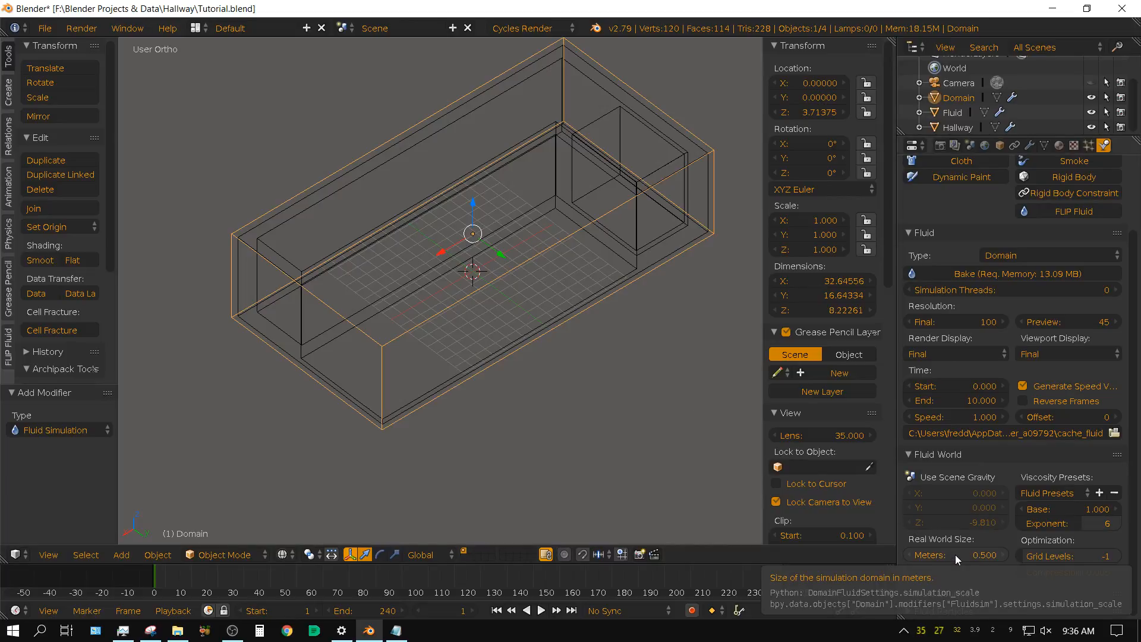
{"action": "left_click_drag", "start_coordinate": [955, 554], "coordinate": [1094, 555]}
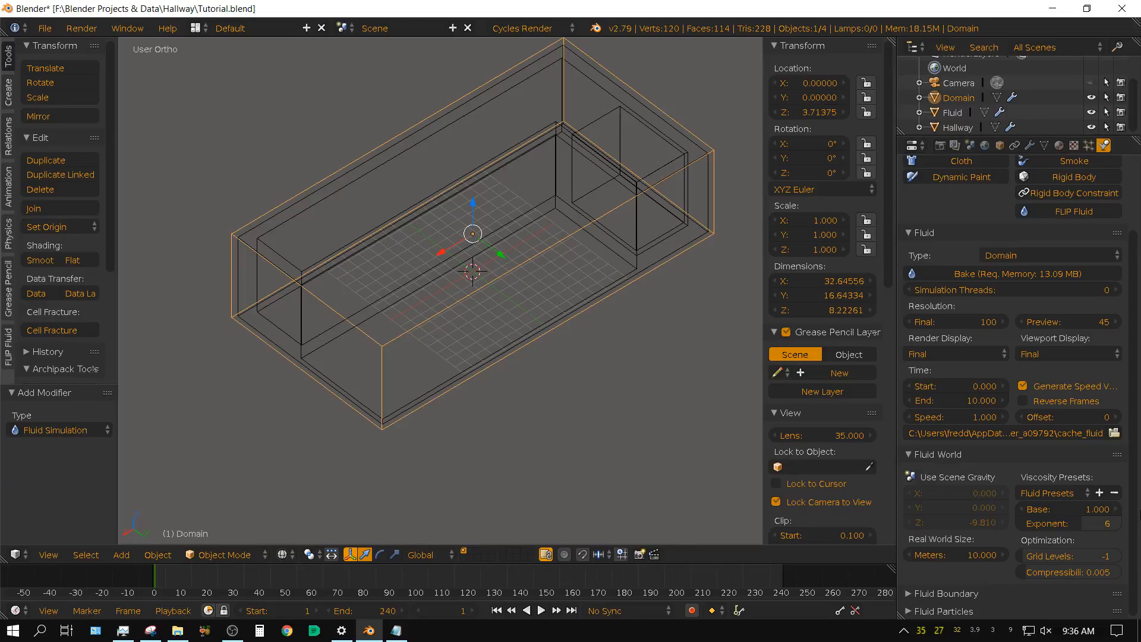
{"action": "left_click", "coordinate": [1089, 497]}
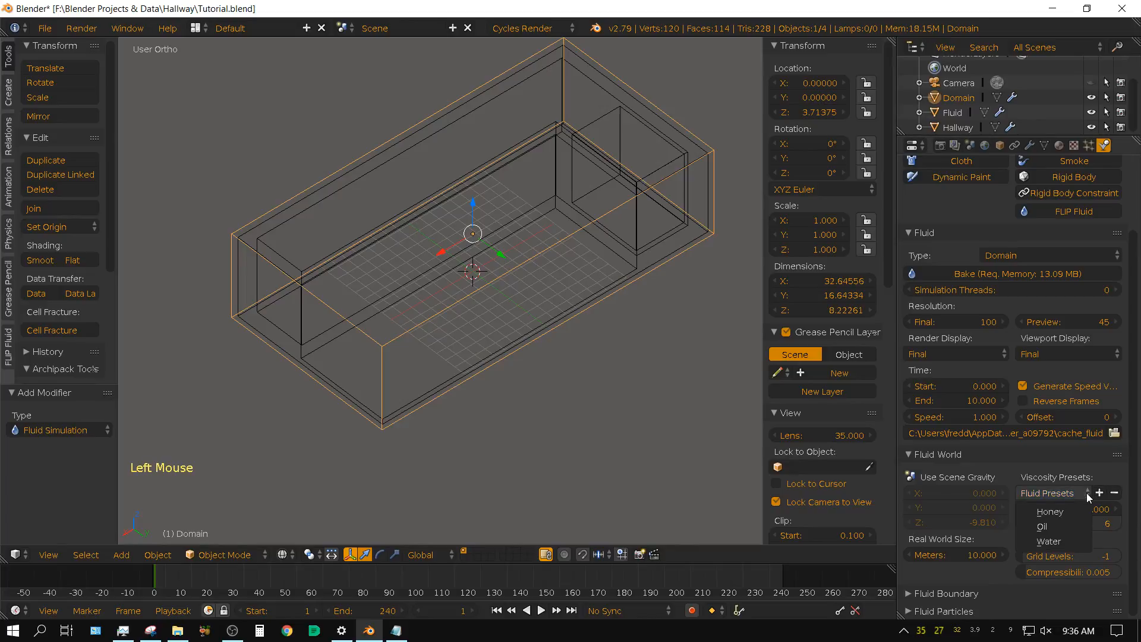
{"action": "left_click", "coordinate": [1060, 541]}
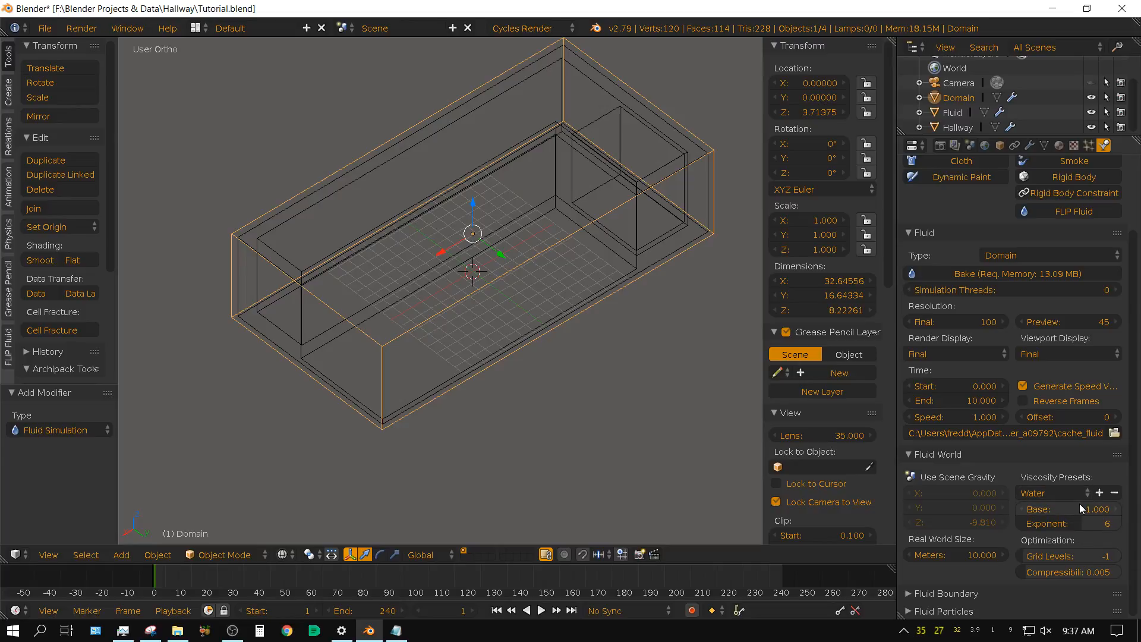
- Expand the Domain's Fluid Boundary and Fluid Particles settings and review their options
{"action": "scroll", "coordinate": [1089, 537], "scroll_direction": "down", "scroll_amount": 6}
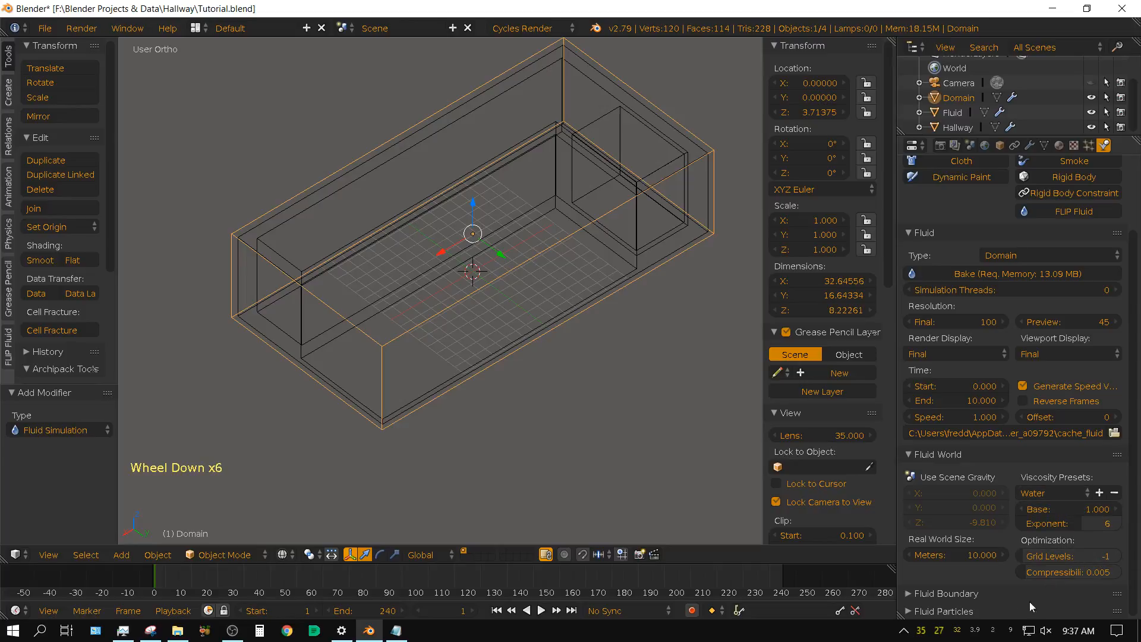
{"action": "left_click", "coordinate": [909, 593]}
{"action": "scroll", "coordinate": [909, 593], "scroll_direction": "down", "scroll_amount": 7}
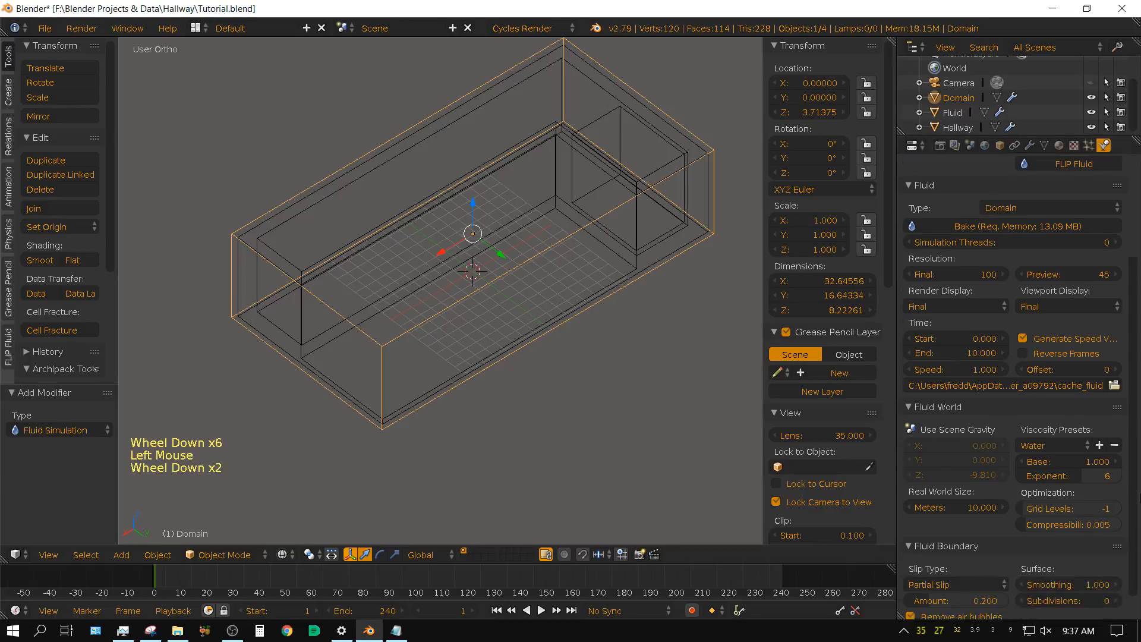
{"action": "scroll", "coordinate": [910, 593], "scroll_direction": "down", "scroll_amount": 1}
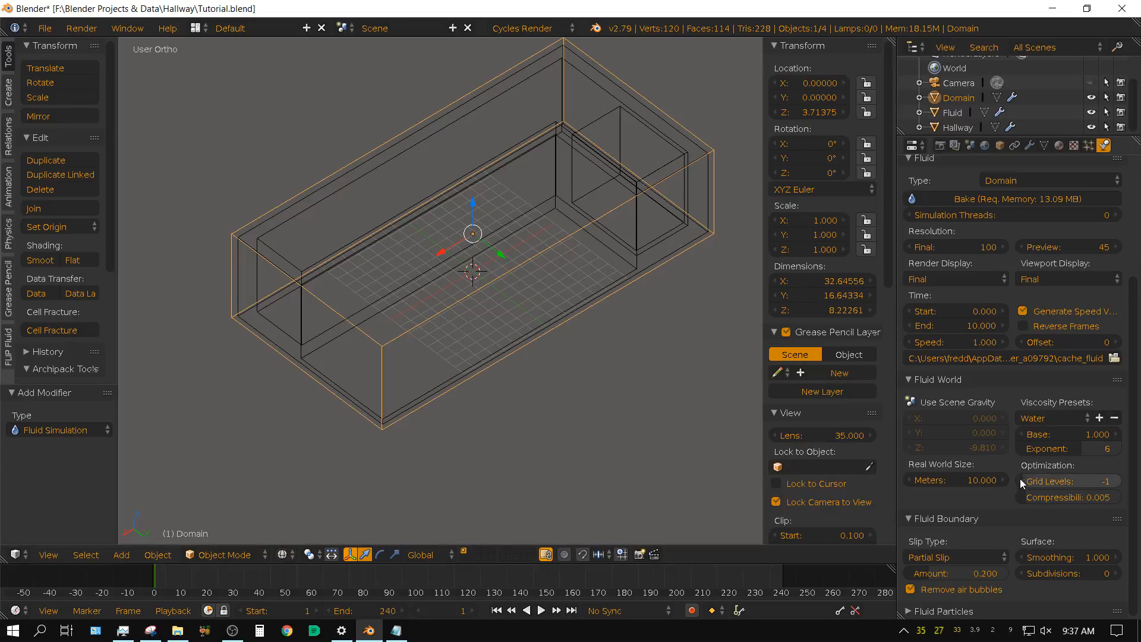
{"action": "left_click", "coordinate": [907, 612]}
{"action": "scroll", "coordinate": [1096, 525], "scroll_direction": "down", "scroll_amount": 12}
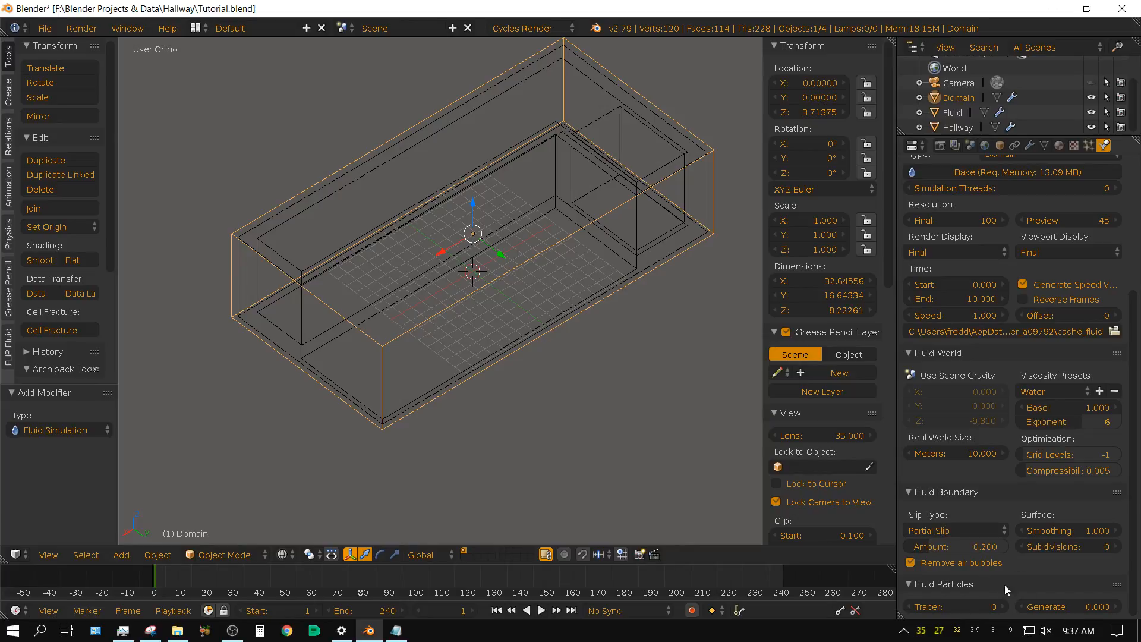
- Try a Generate value of 1 for the Domain's fluid particles, and reset it to 0
{"action": "left_click", "coordinate": [1078, 606]}
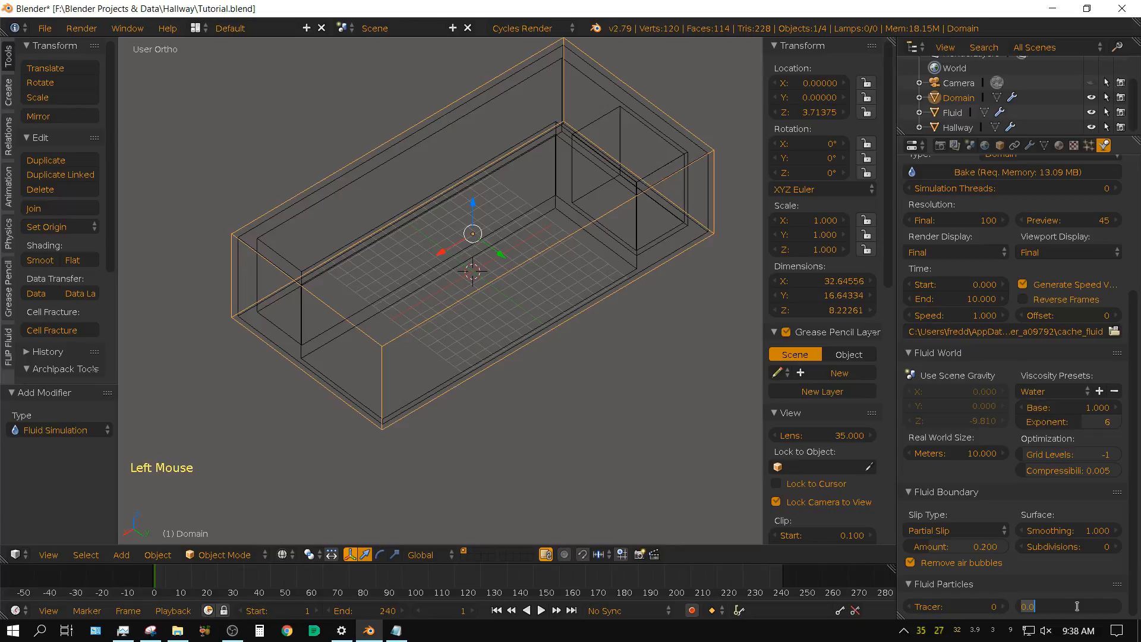
{"action": "type", "text": "1"}
{"action": "key", "text": "Return"}
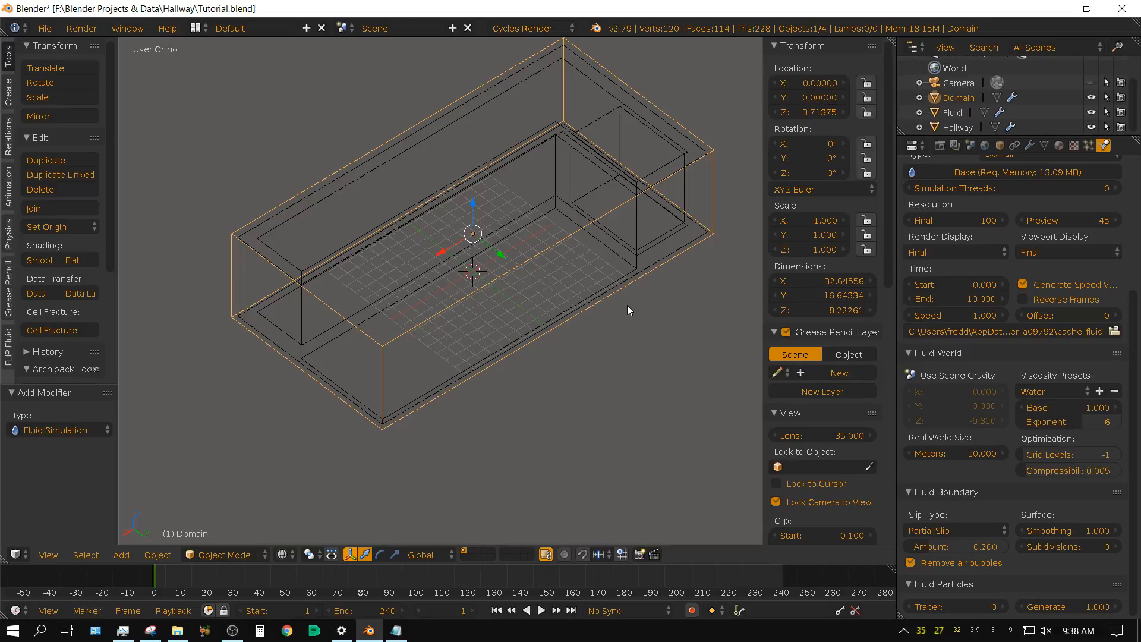
{"action": "left_click", "coordinate": [1080, 607]}
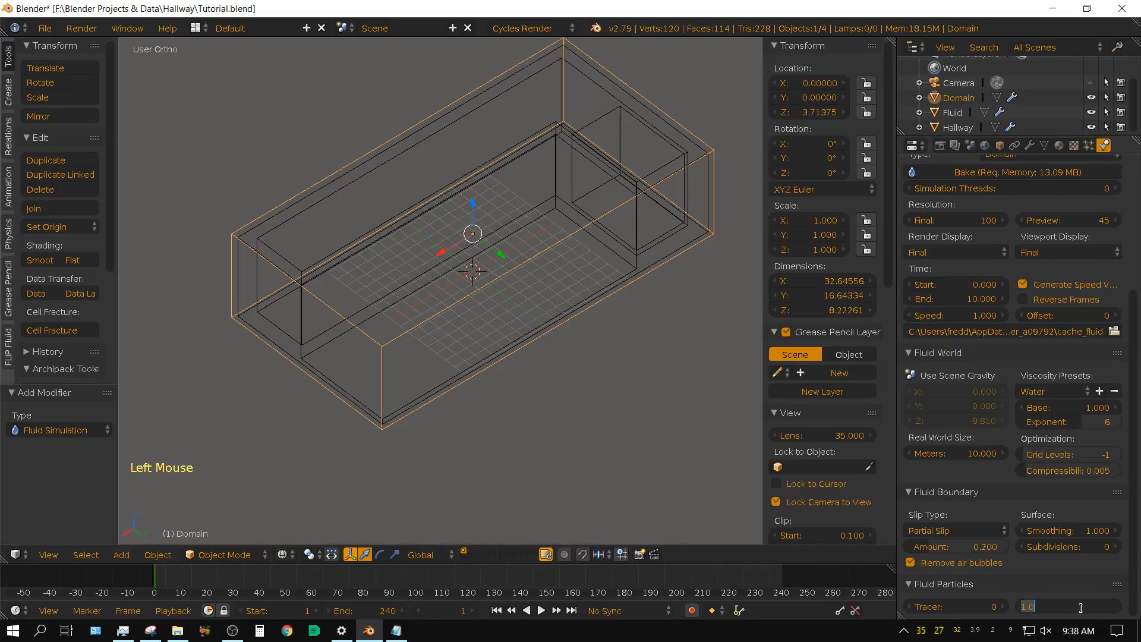
{"action": "type", "text": "0"}
{"action": "key", "text": "Return"}
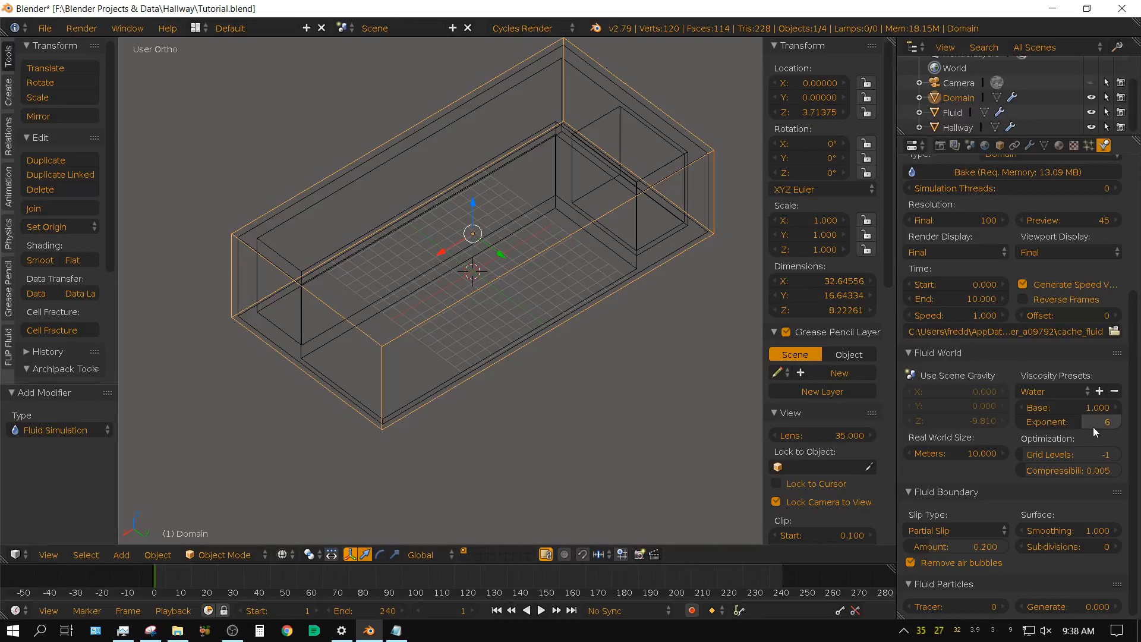
- Set the fluid cache location to cache_fluid in the F:\Blender Projects & Data\Hallway folder
{"action": "scroll", "coordinate": [998, 471], "scroll_direction": "up", "scroll_amount": 3}
{"action": "scroll", "coordinate": [997, 472], "scroll_direction": "up", "scroll_amount": 3}
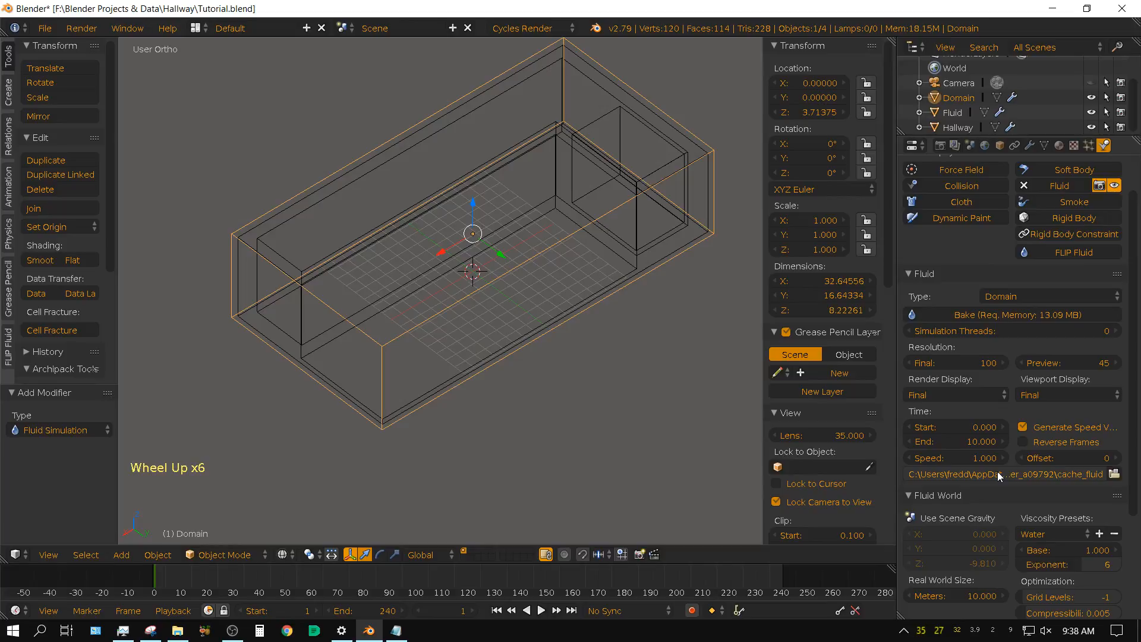
{"action": "scroll", "coordinate": [997, 472], "scroll_direction": "down", "scroll_amount": 5}
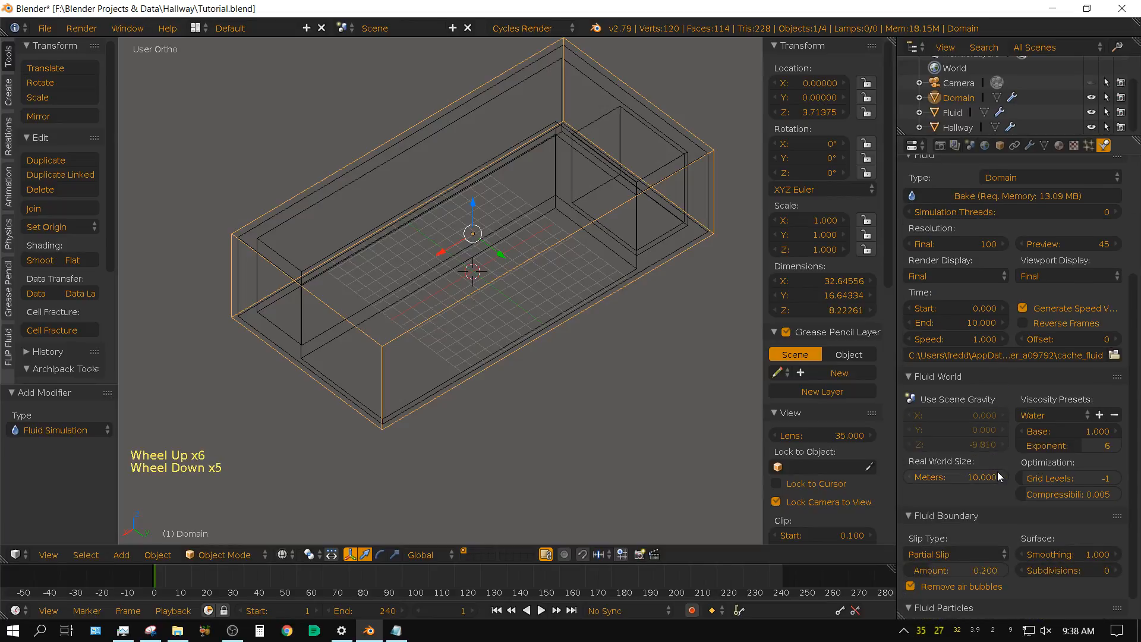
{"action": "left_click", "coordinate": [1112, 355]}
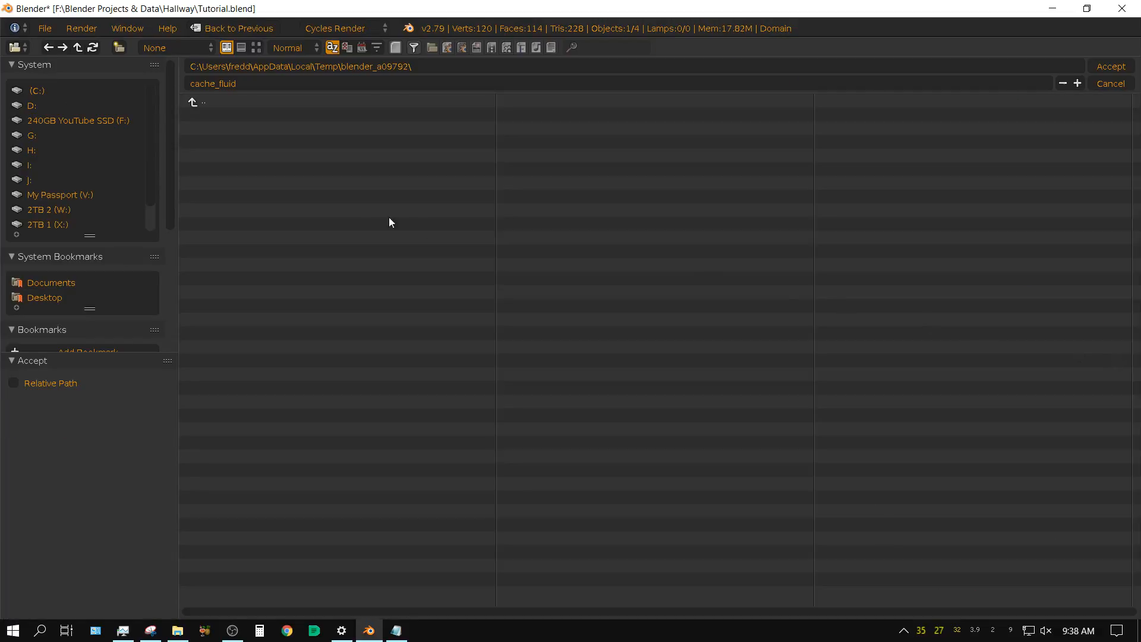
{"action": "left_click", "coordinate": [77, 119]}
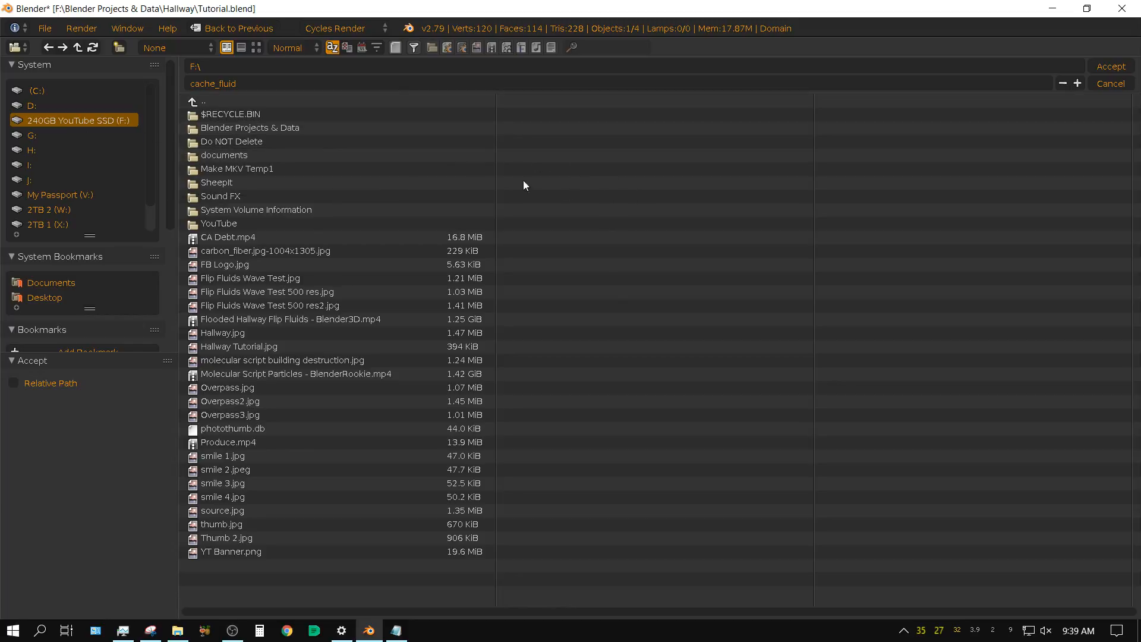
{"action": "left_click", "coordinate": [255, 130]}
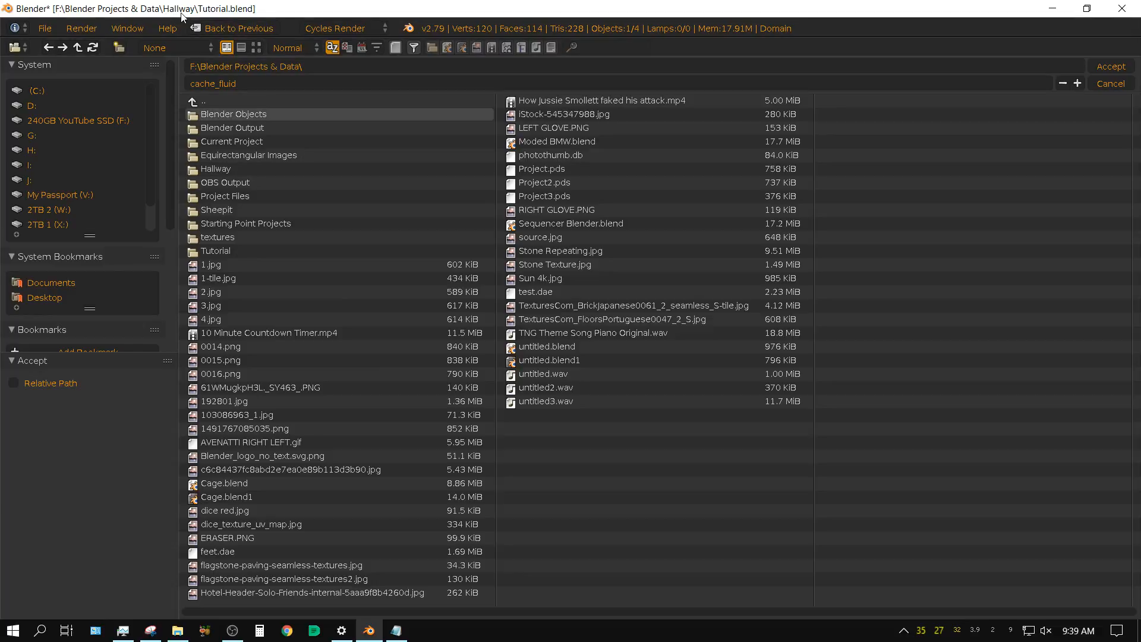
{"action": "left_click", "coordinate": [205, 169]}
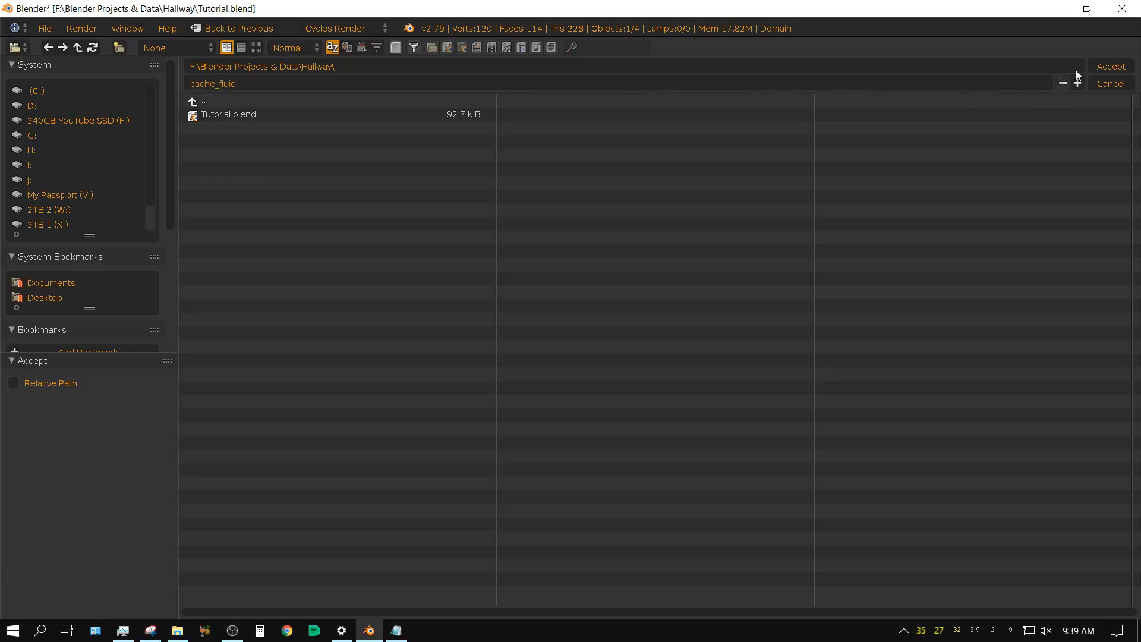
{"action": "left_click", "coordinate": [1113, 69]}
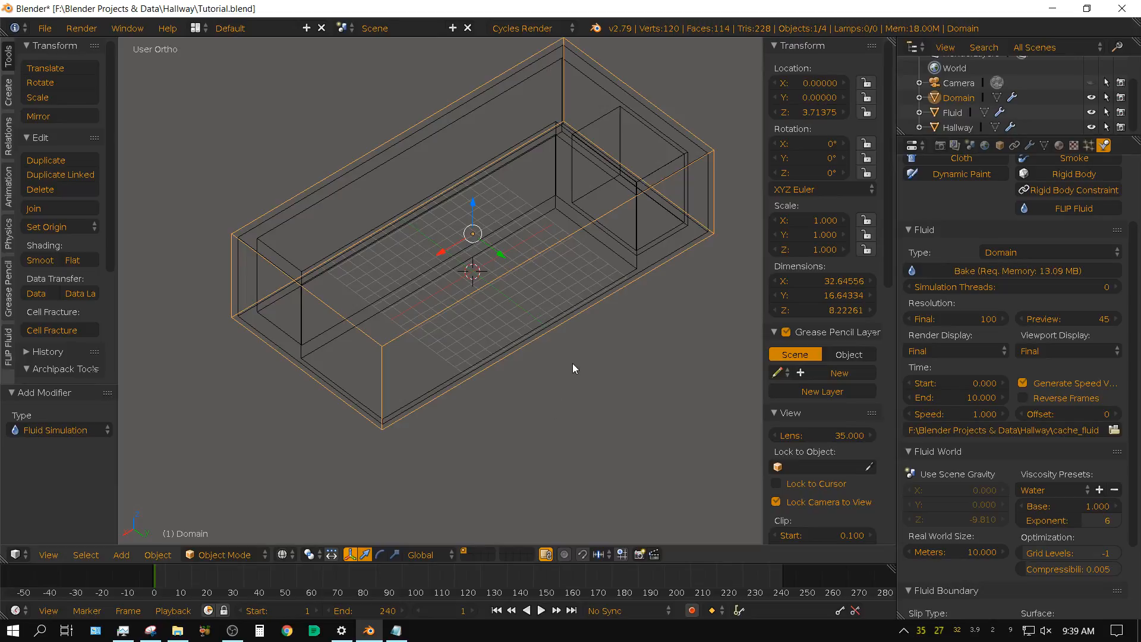
- Bake the Domain's fluid simulation and play the resulting animation in the viewport
{"action": "middle_click_drag", "start_coordinate": [677, 236], "coordinate": [601, 302], "text": "shift"}
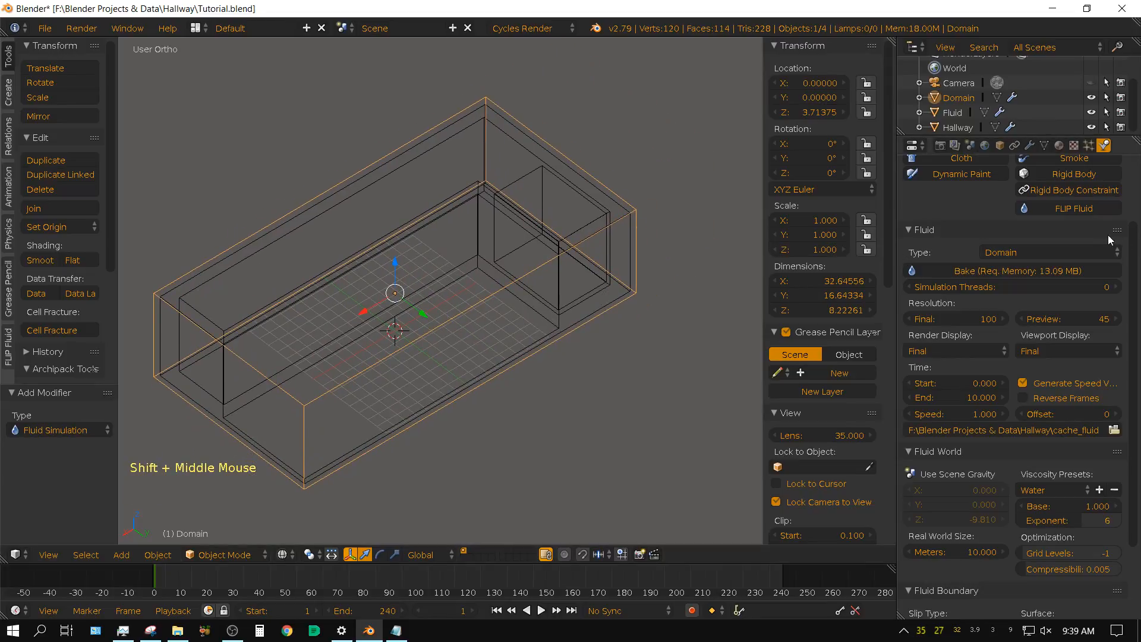
{"action": "left_click", "coordinate": [1001, 270]}
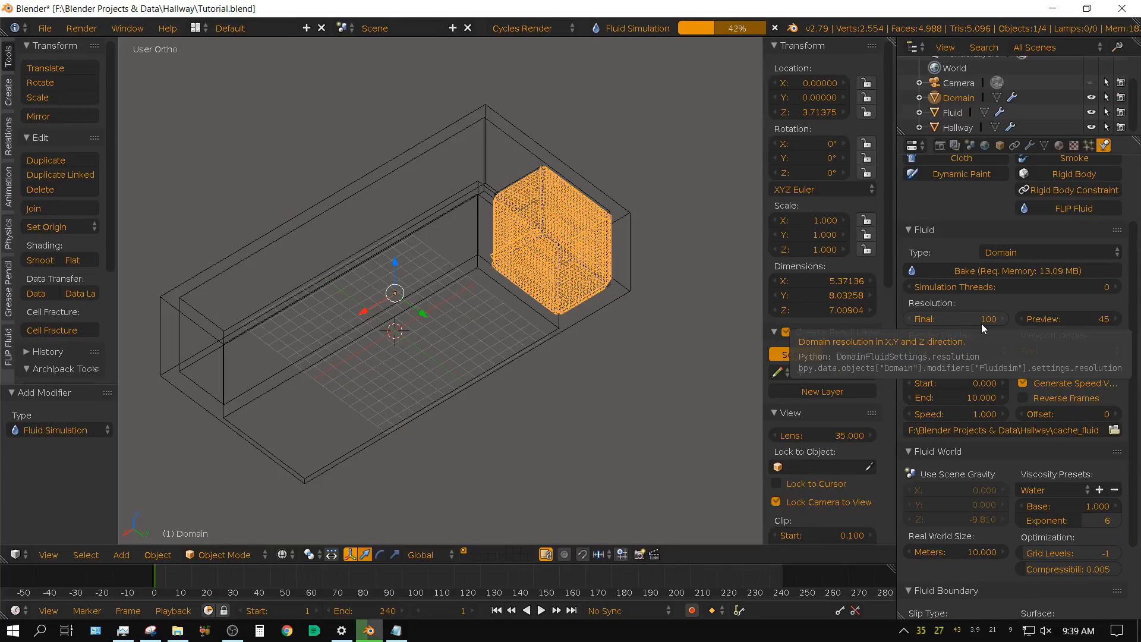
{"action": "scroll", "coordinate": [450, 429], "scroll_direction": "up", "scroll_amount": 2}
{"action": "middle_click_drag", "start_coordinate": [449, 429], "coordinate": [537, 404]}
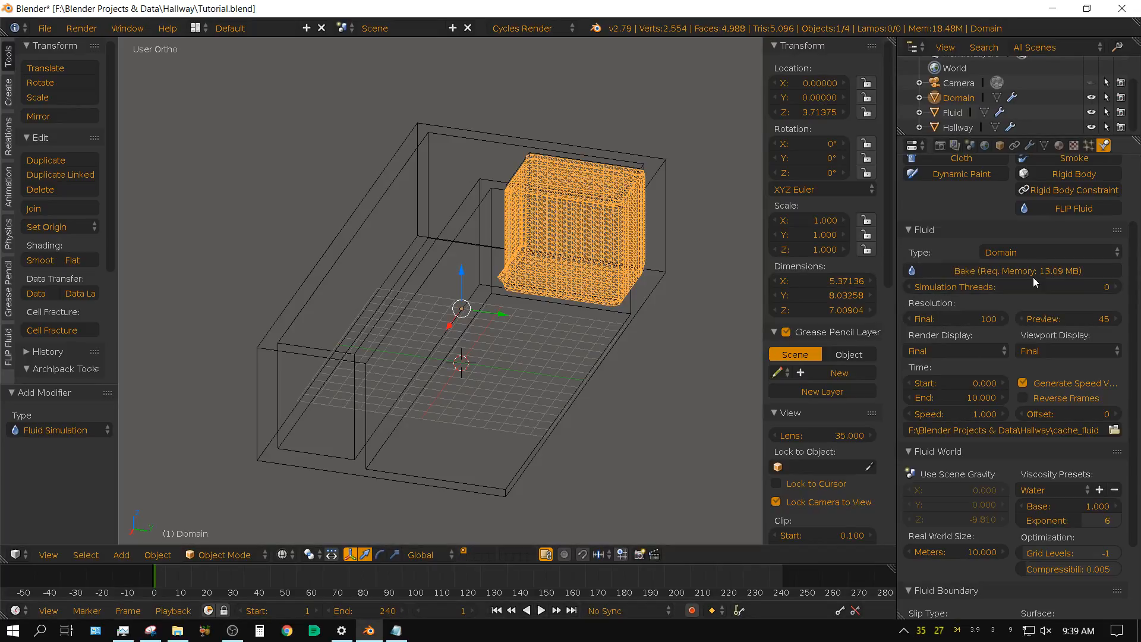
{"action": "left_click", "coordinate": [986, 269]}
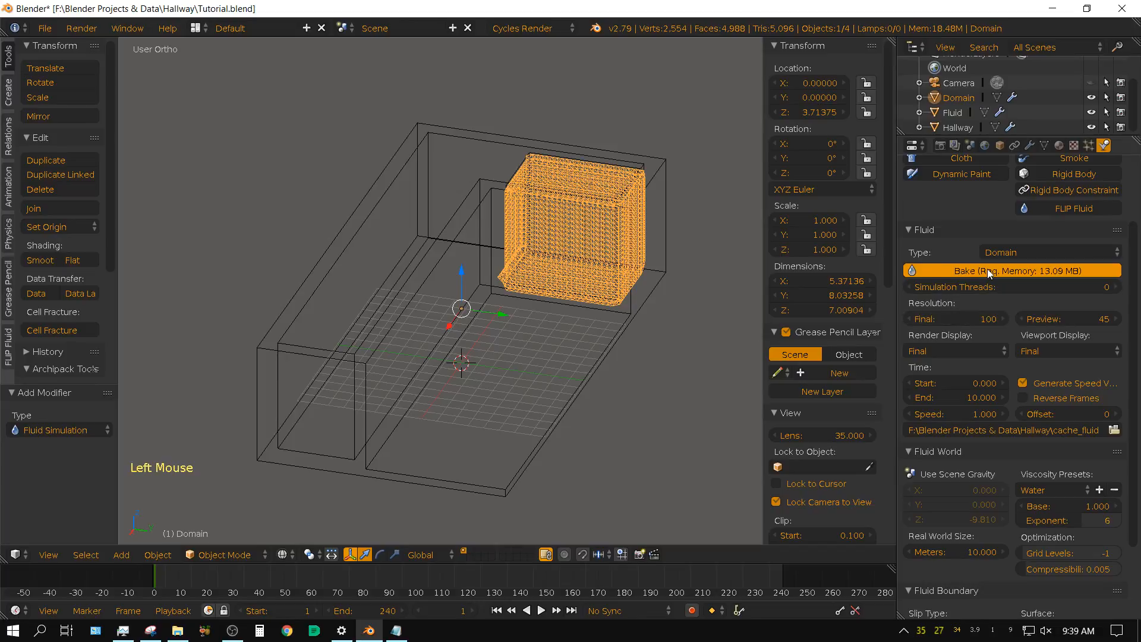
{"action": "left_click", "coordinate": [539, 611]}
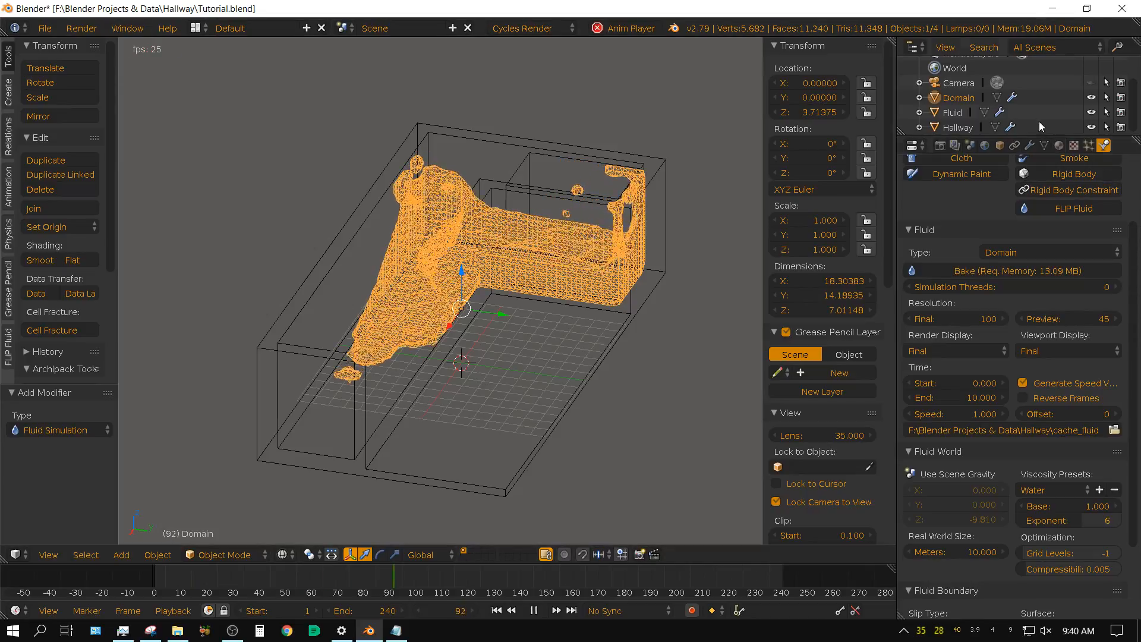
- Unhide the camera and, in top view, move it near the closed end of the long hallway, about X 12.6, Y -5.0
{"action": "left_click", "coordinate": [1091, 83]}
{"action": "double_click", "coordinate": [958, 82]}
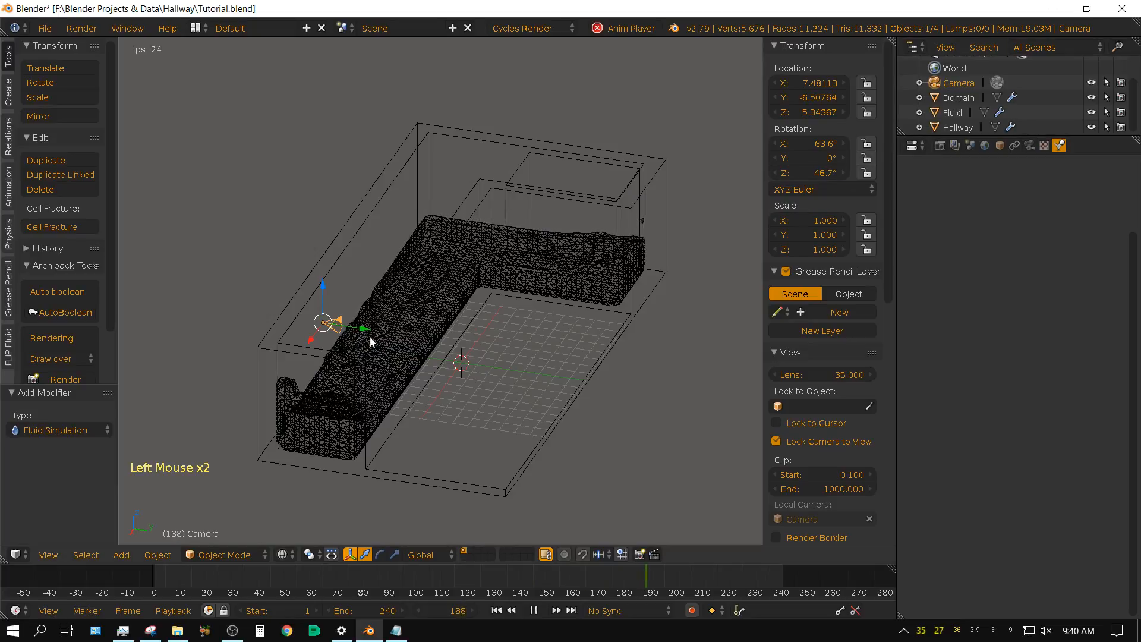
{"action": "key", "text": "KP_7"}
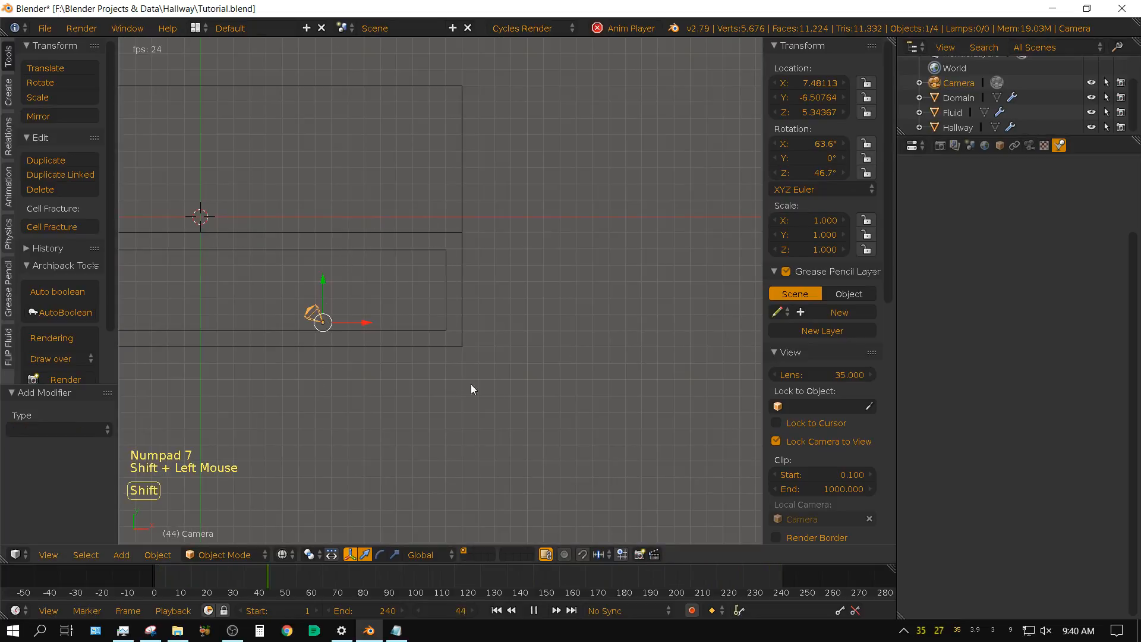
{"action": "middle_click_drag", "start_coordinate": [326, 451], "coordinate": [535, 442], "text": "shift"}
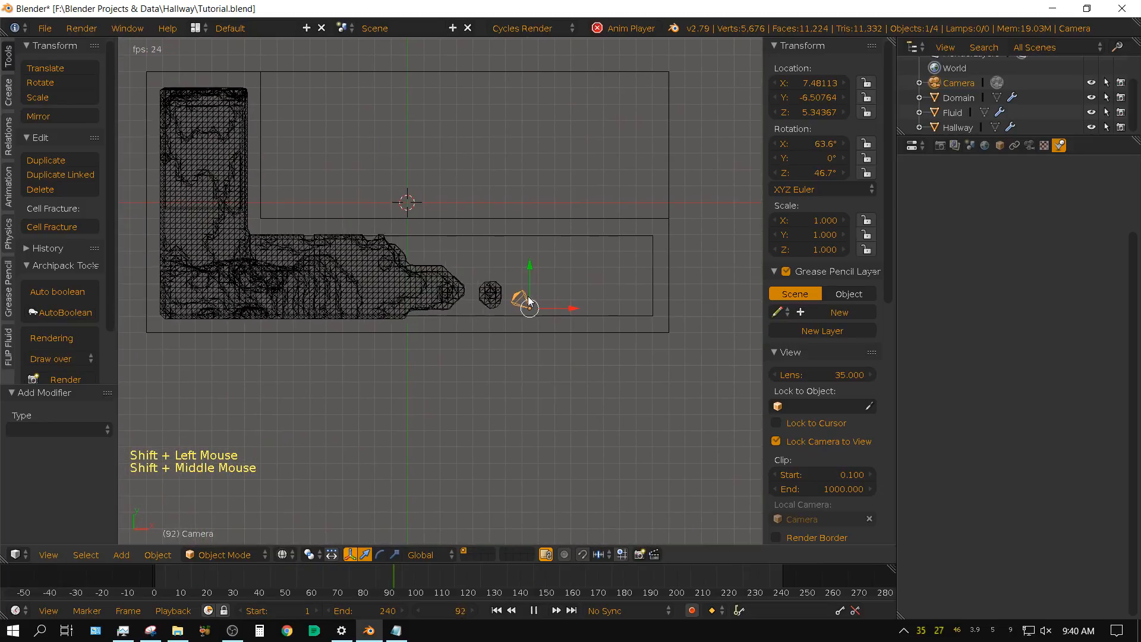
{"action": "key", "text": "g"}
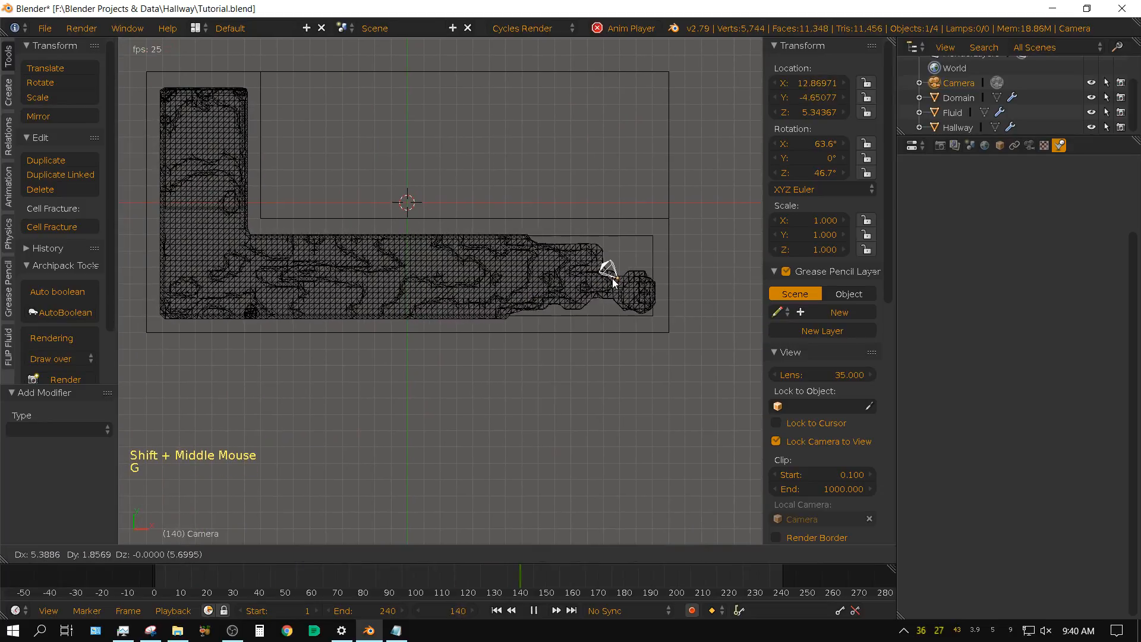
{"action": "left_click", "coordinate": [603, 280]}
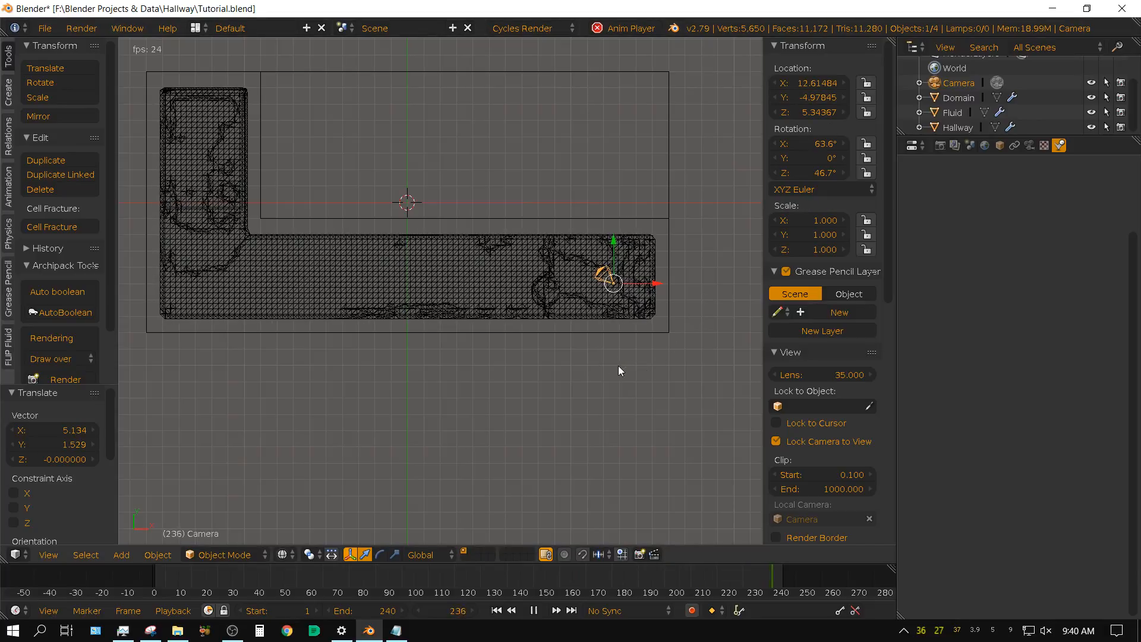
- Rotate the camera about 39.7° around the global Z axis so it faces along the hallway
{"action": "key", "text": "r"}
{"action": "key", "text": "z"}
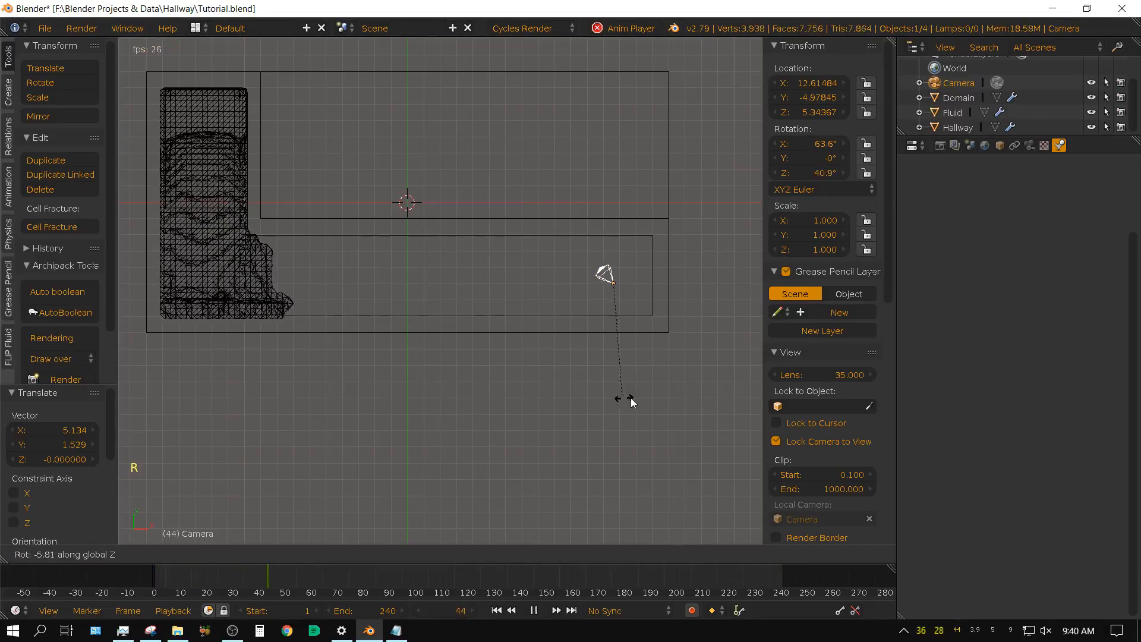
{"action": "left_click", "coordinate": [698, 377]}
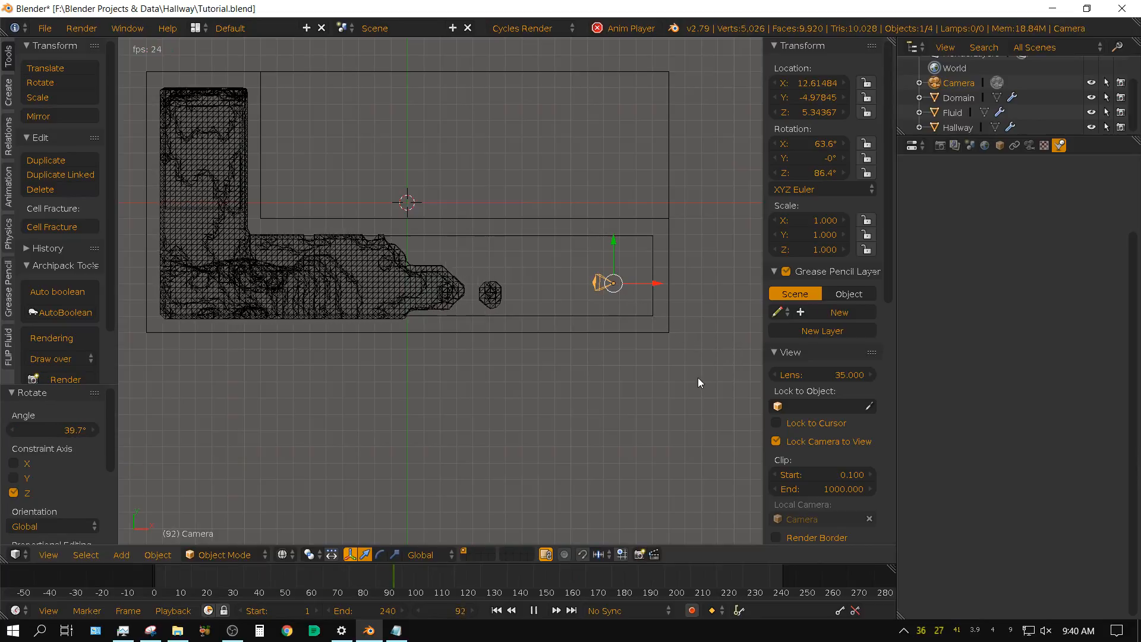
- Look through the camera, fit its frame to the viewport, and tilt it to an X rotation of about 83°
{"action": "key", "text": "KP_0"}
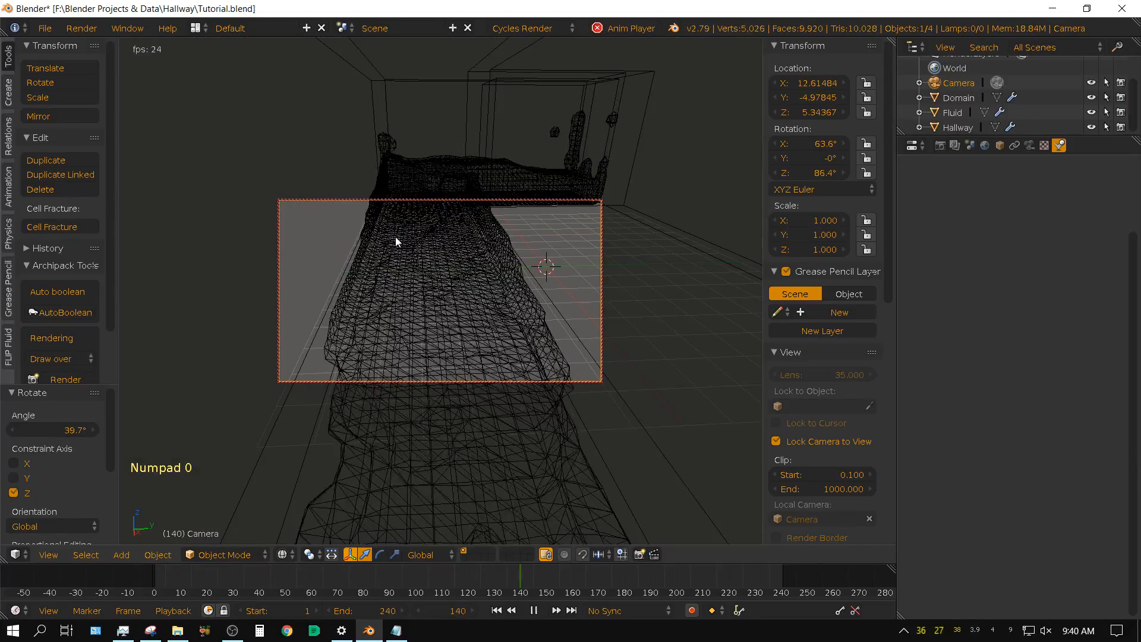
{"action": "key", "text": "Home"}
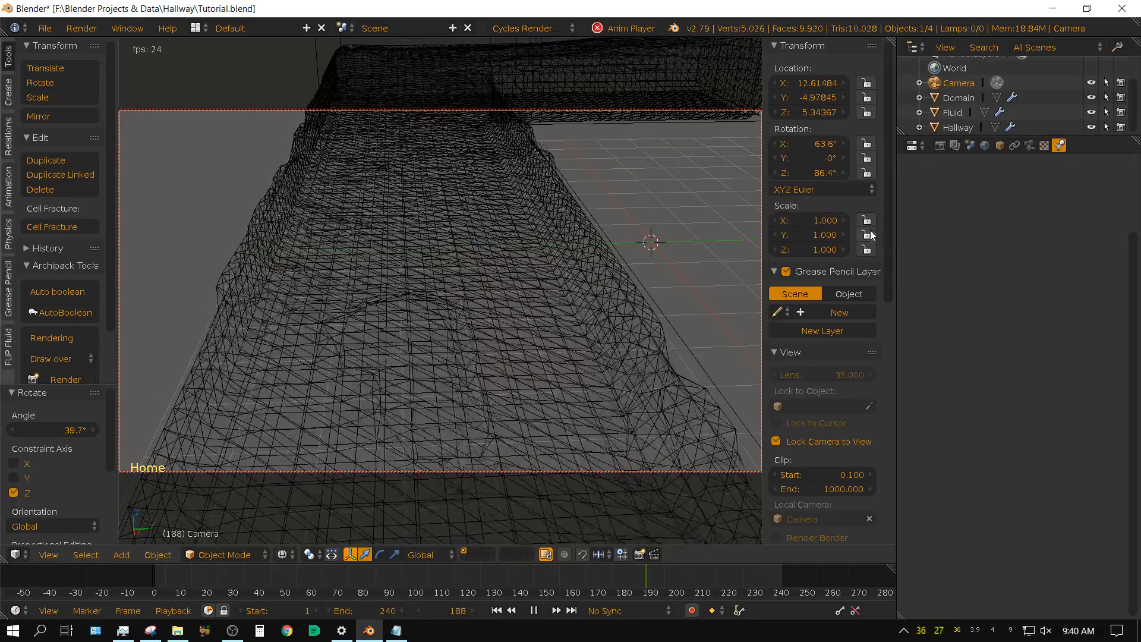
{"action": "left_click_drag", "start_coordinate": [808, 144], "coordinate": [921, 144]}
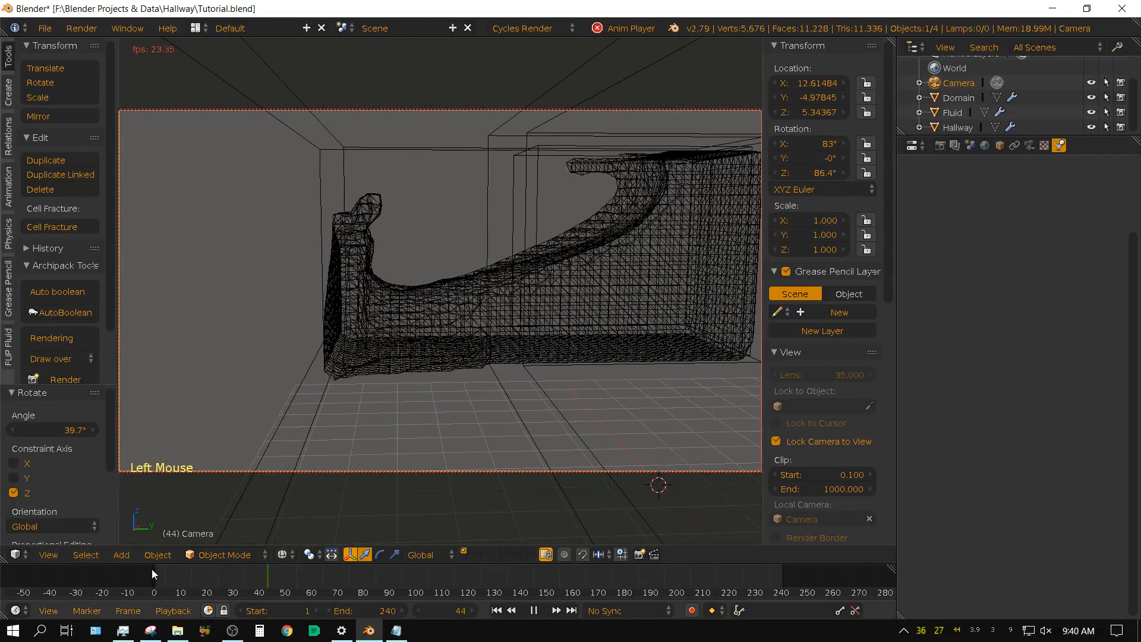
- Display the viewport in solid shading and apply smooth shading to the Domain fluid mesh
{"action": "left_click", "coordinate": [282, 554]}
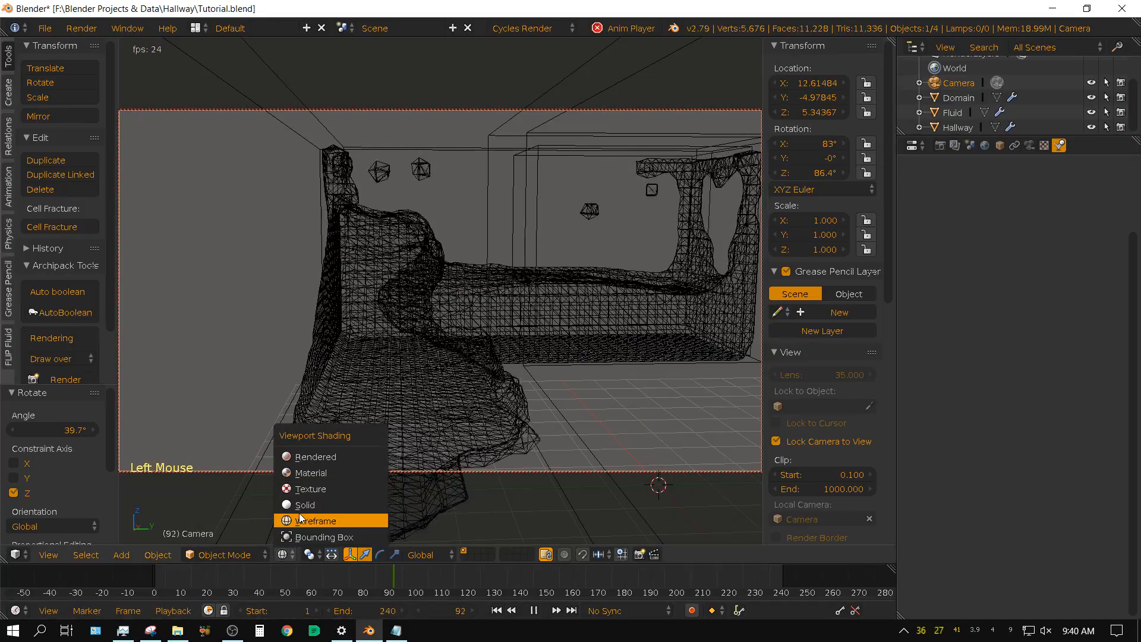
{"action": "left_click", "coordinate": [301, 504]}
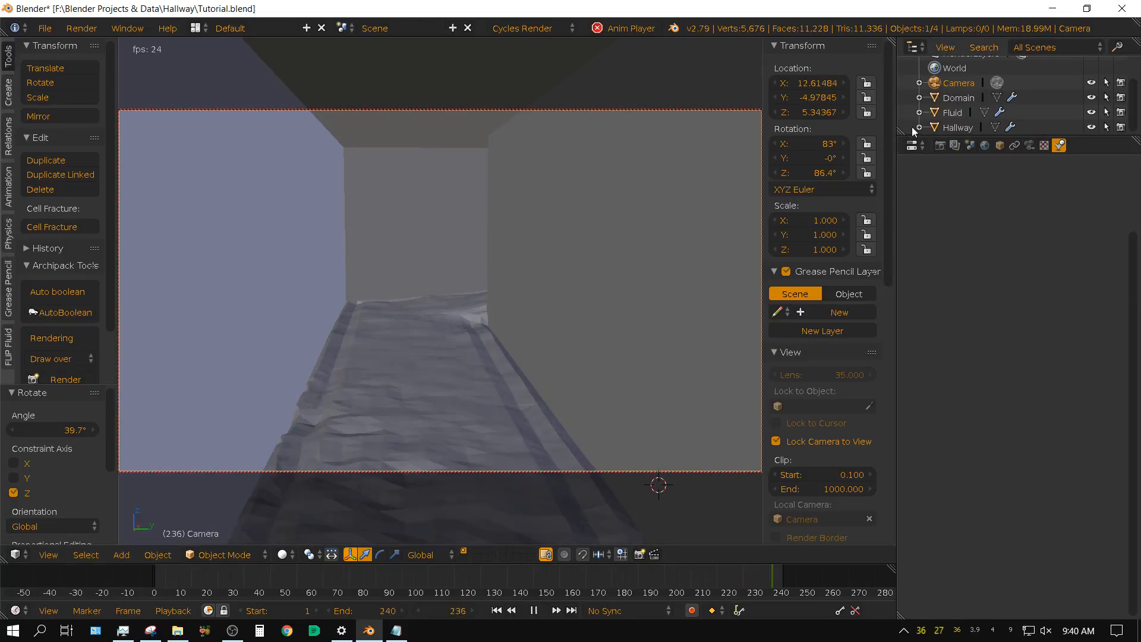
{"action": "left_click", "coordinate": [961, 101]}
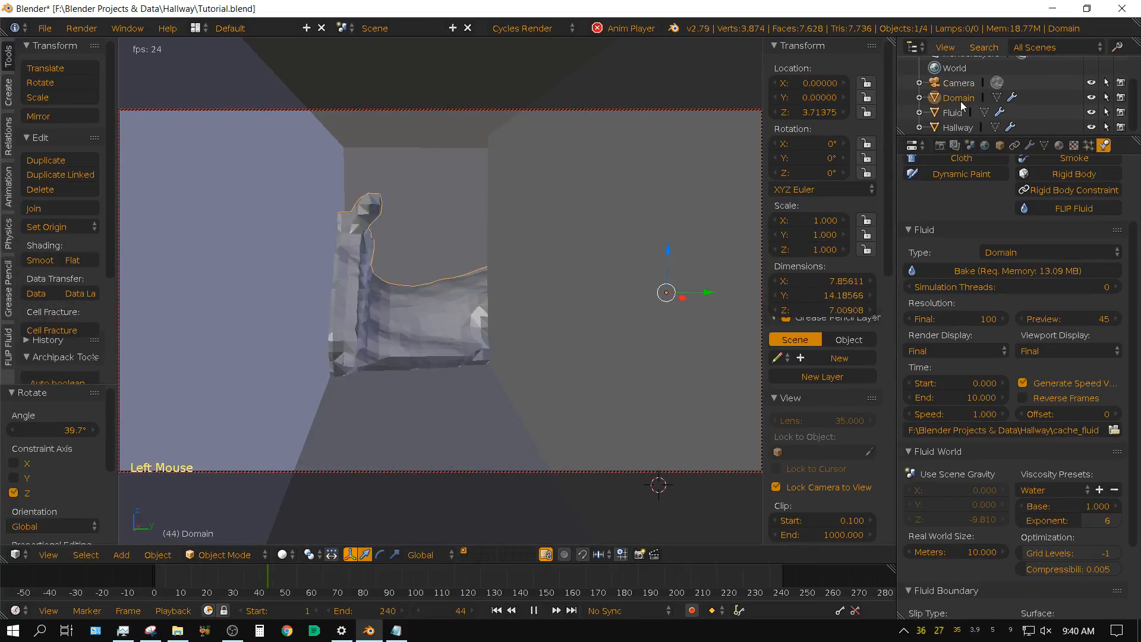
{"action": "double_click", "coordinate": [40, 259]}
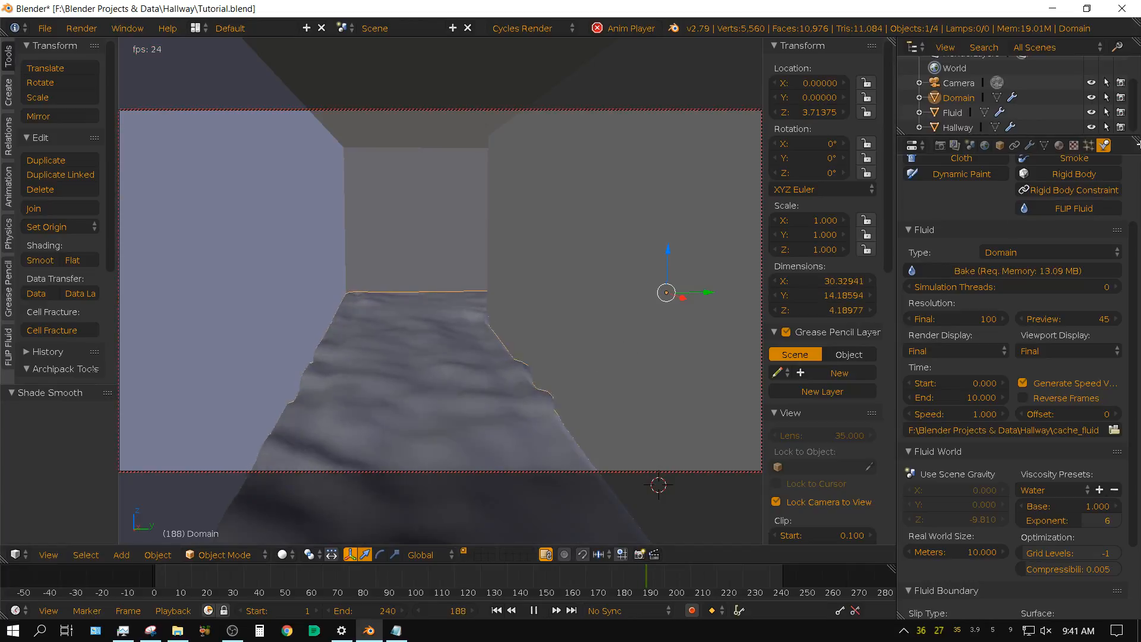
- Stop playback, return to frame 1, and bake the Domain's fluid simulation at a final resolution of 200
{"action": "left_click", "coordinate": [545, 611]}
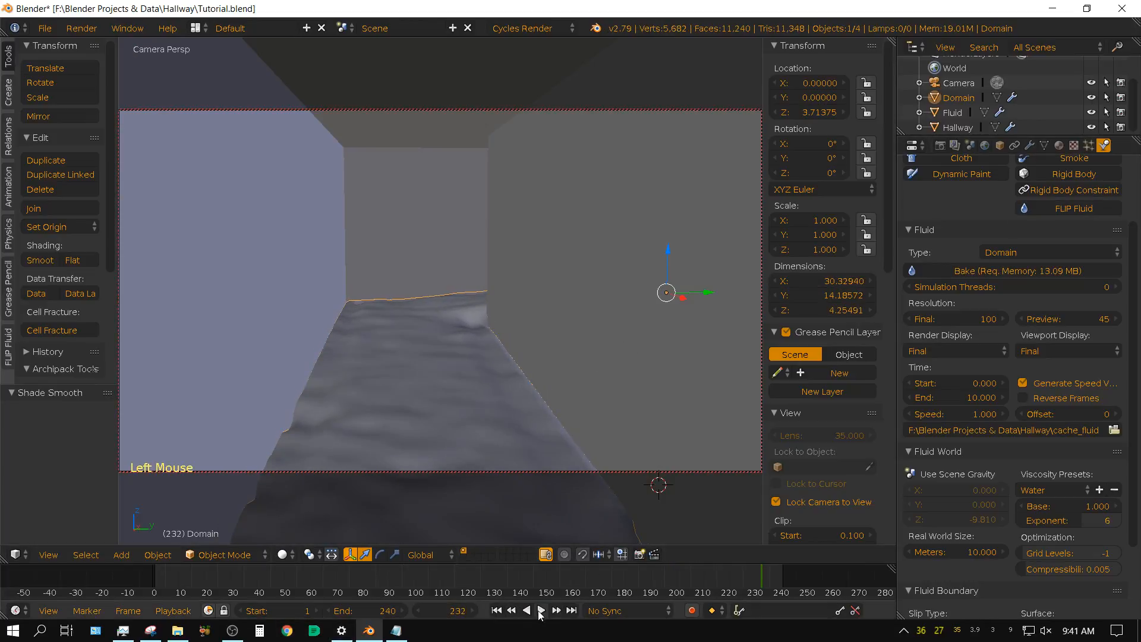
{"action": "left_click", "coordinate": [500, 609]}
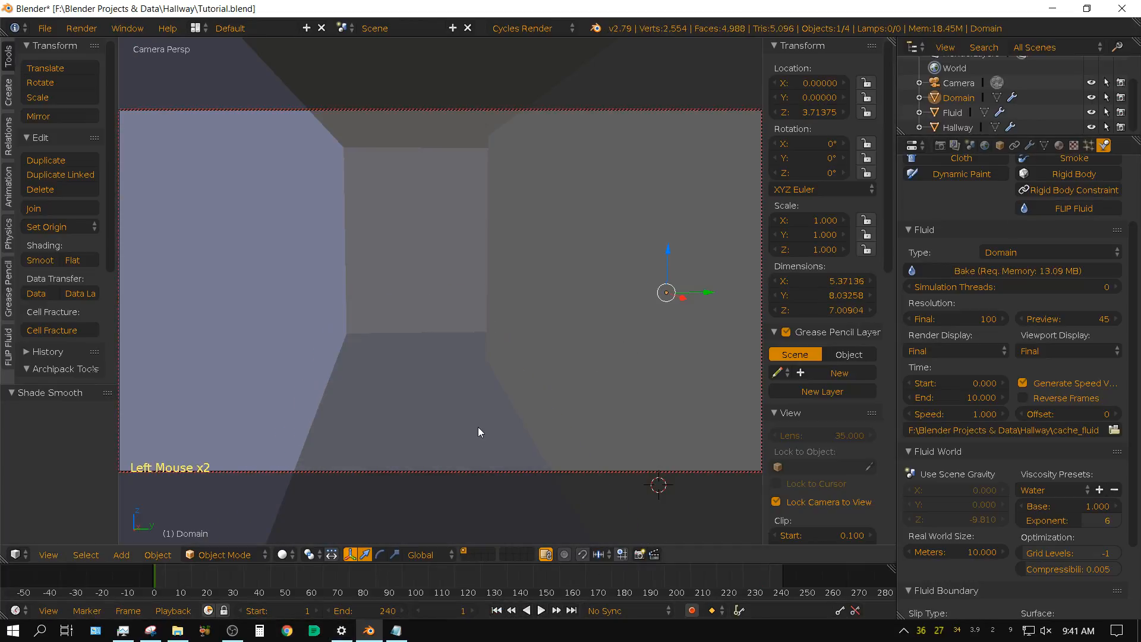
{"action": "key", "text": "z"}
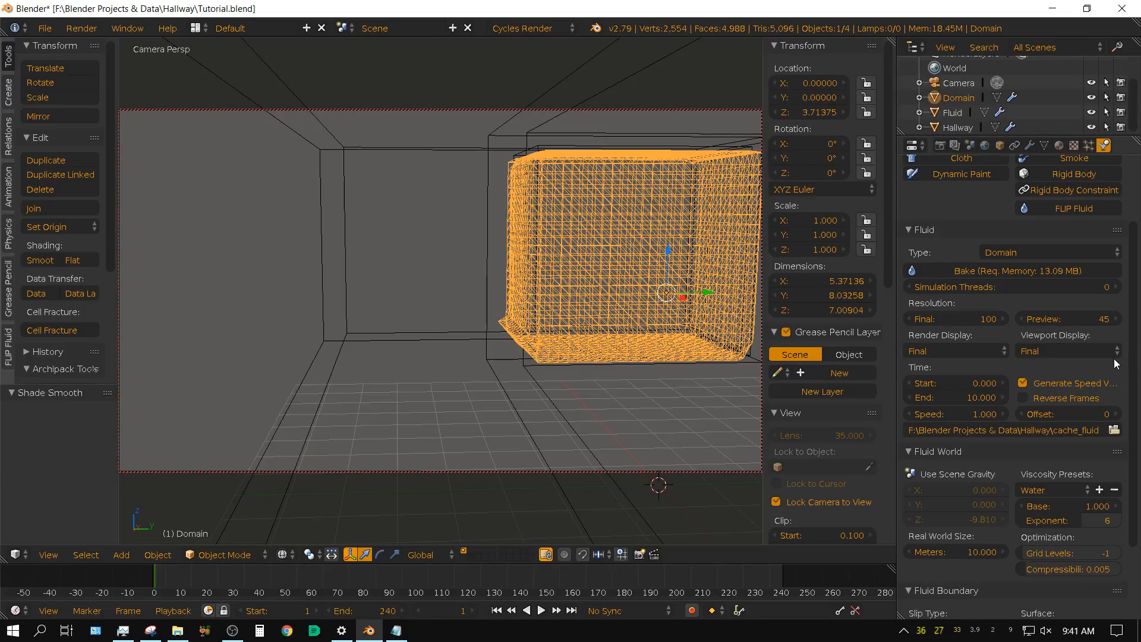
{"action": "left_click", "coordinate": [968, 319]}
{"action": "type", "text": "200"}
{"action": "key", "text": "Return"}
{"action": "left_click", "coordinate": [990, 272]}
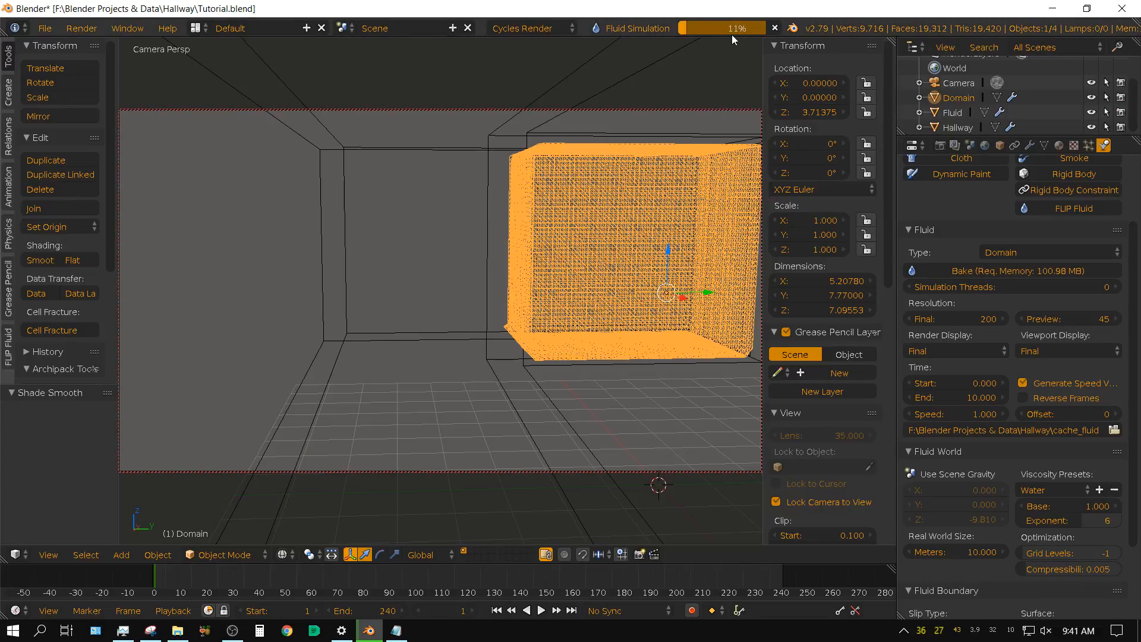
- Check the bake's remaining time and preview the frames baked so far, viewing frame 42 in solid shading
{"action": "mouse_move", "coordinate": [732, 34]}
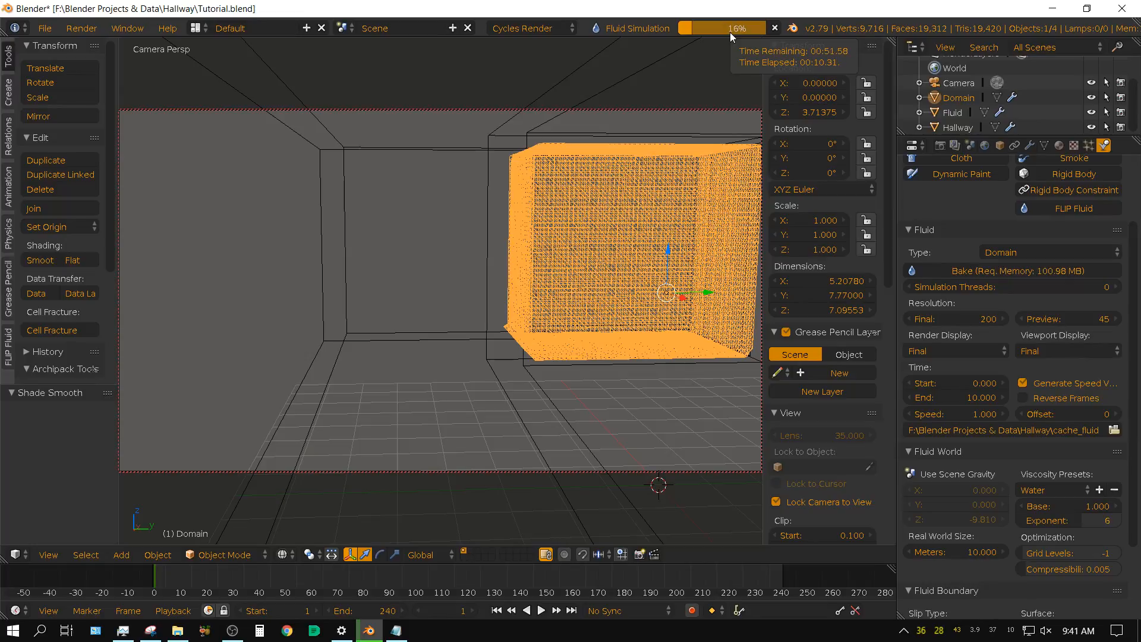
{"action": "left_click", "coordinate": [540, 611]}
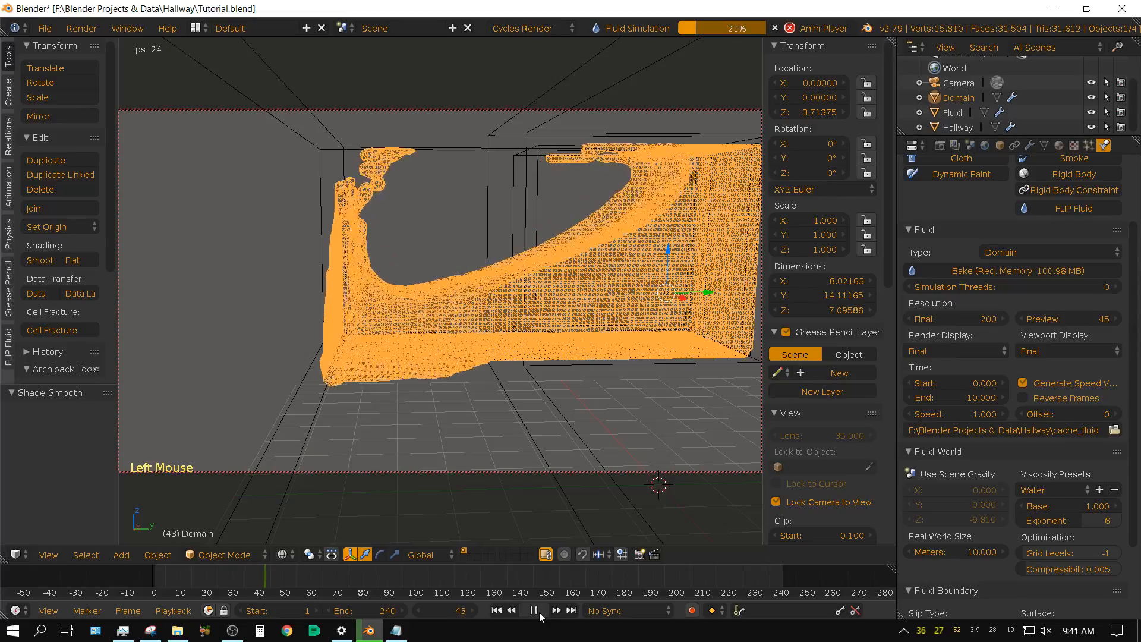
{"action": "left_click", "coordinate": [535, 611]}
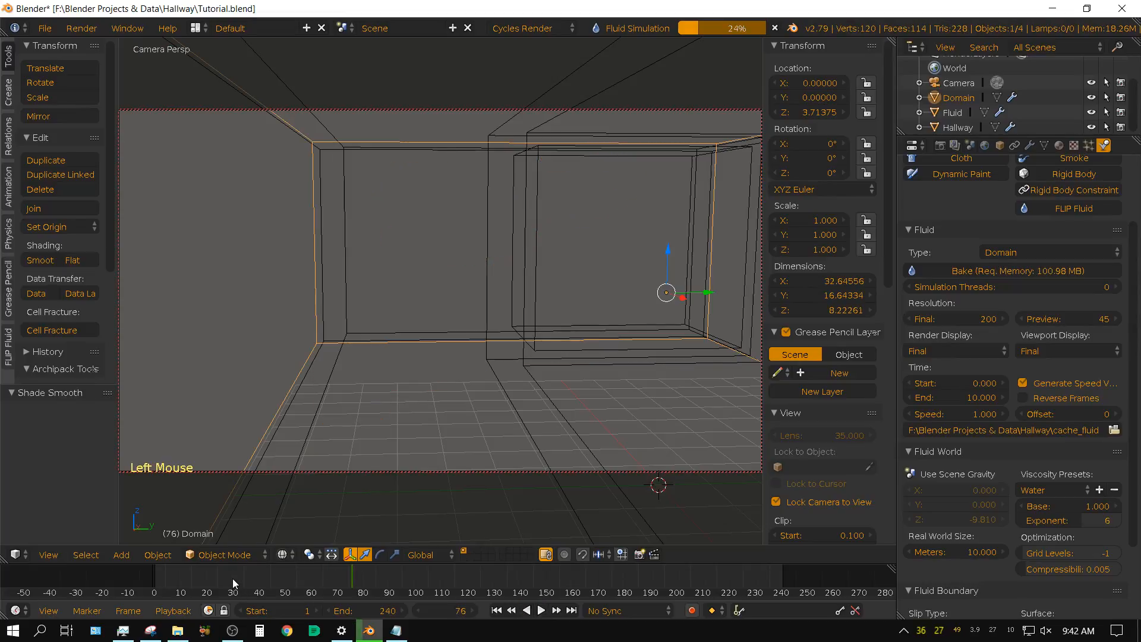
{"action": "left_click", "coordinate": [233, 580]}
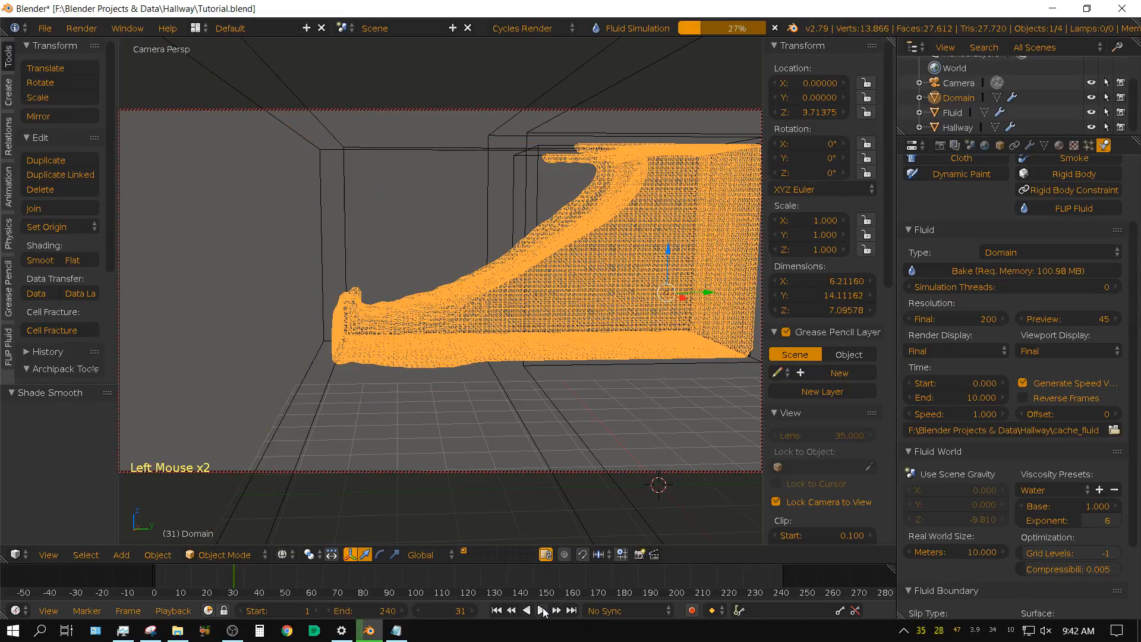
{"action": "left_click", "coordinate": [542, 611]}
{"action": "left_click", "coordinate": [542, 610]}
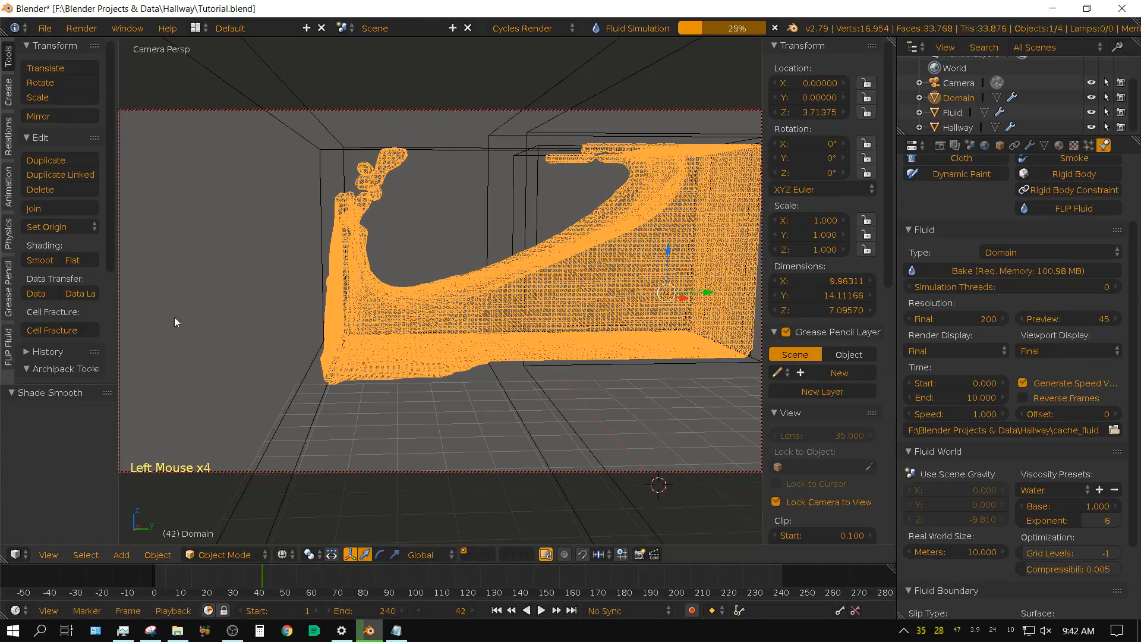
{"action": "left_click_drag", "start_coordinate": [290, 562], "coordinate": [294, 509]}
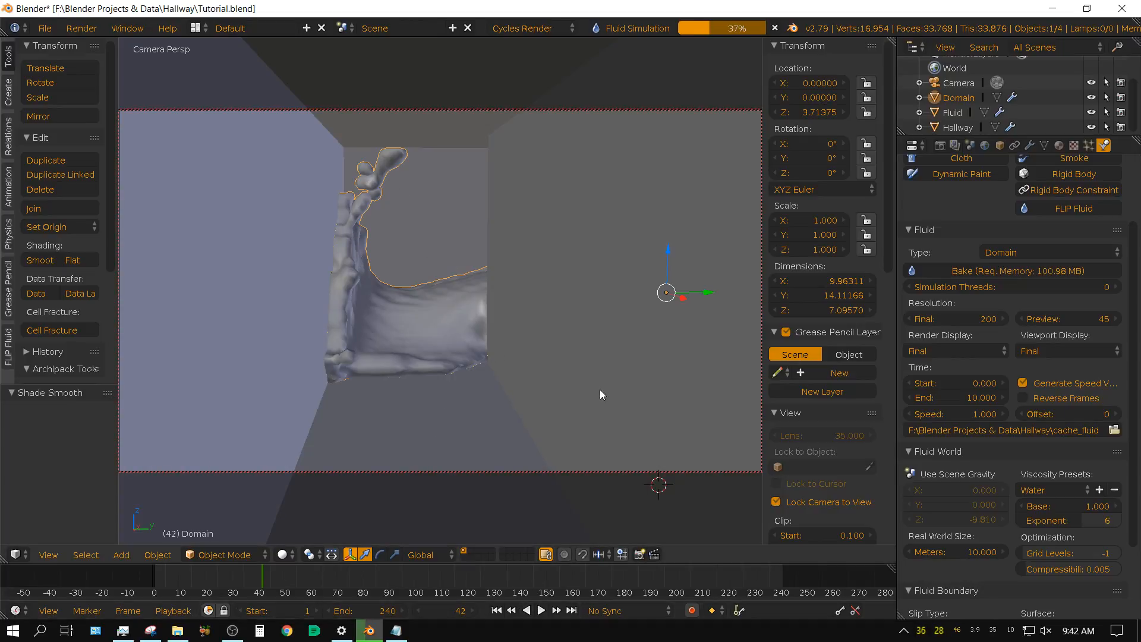
- Cancel the running bake and rebake the Domain from frame 1 in wireframe view at a final resolution of 400
{"action": "key", "text": "Escape"}
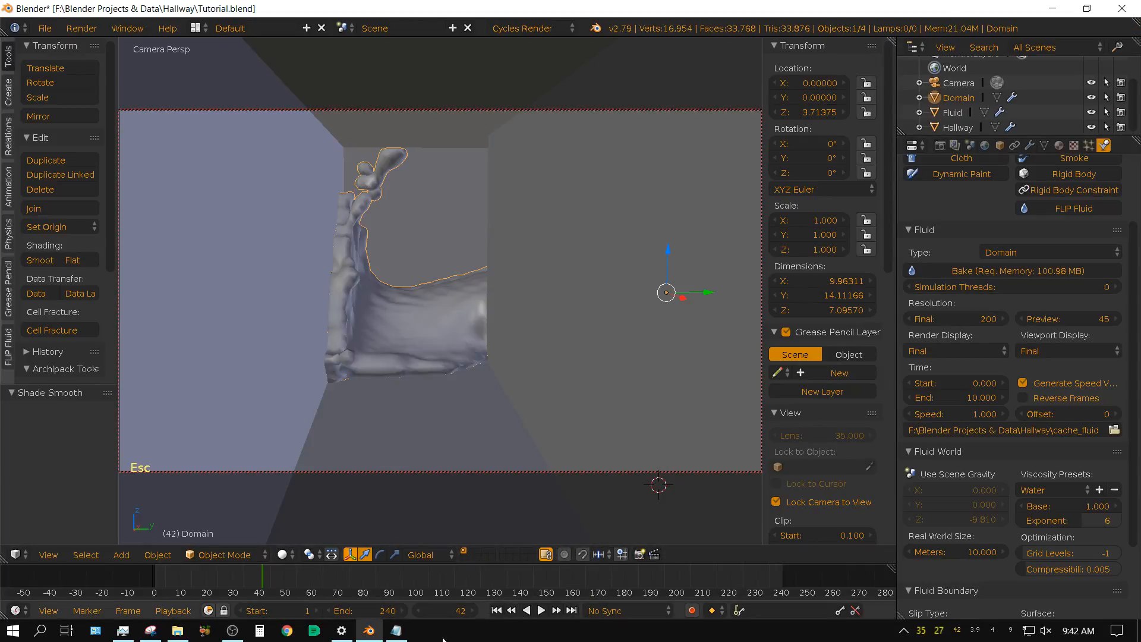
{"action": "left_click", "coordinate": [498, 611]}
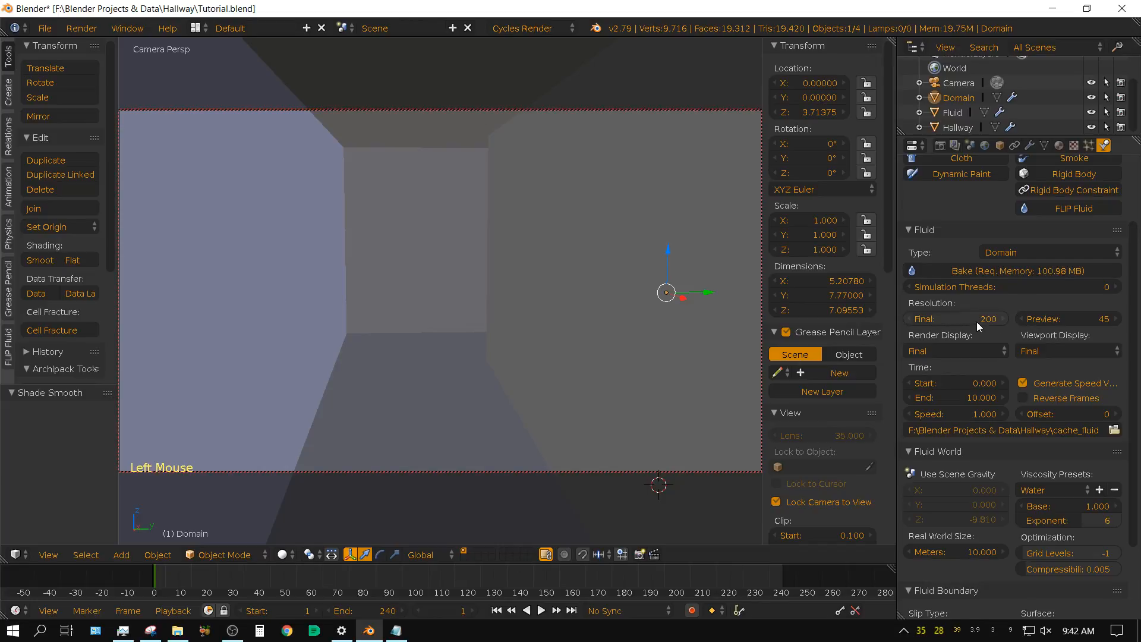
{"action": "key", "text": "z"}
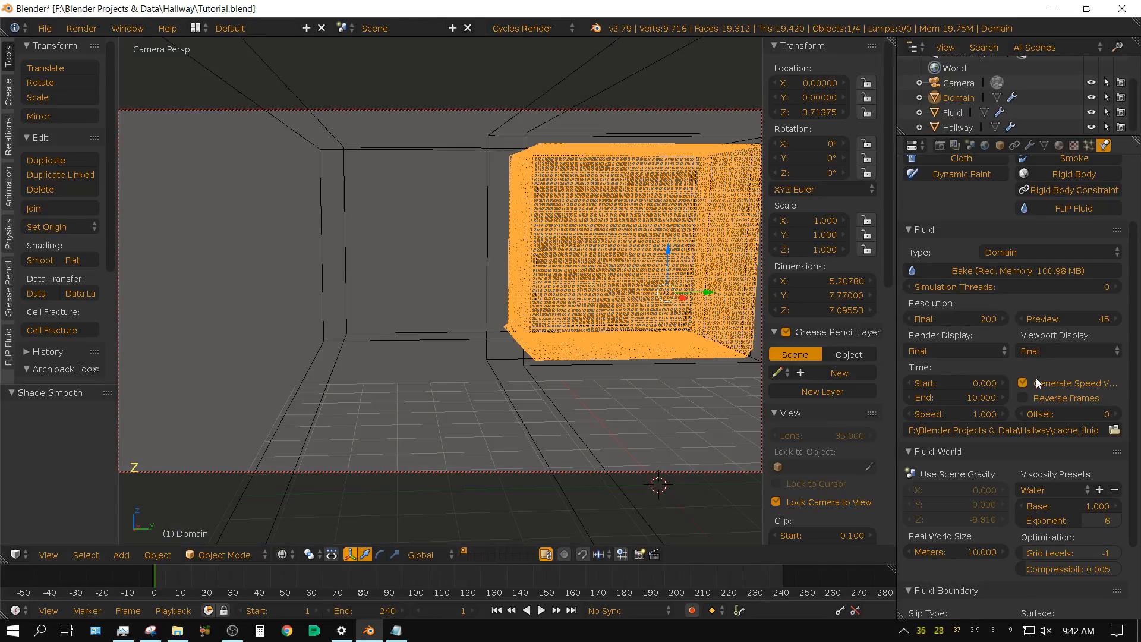
{"action": "left_click", "coordinate": [963, 318]}
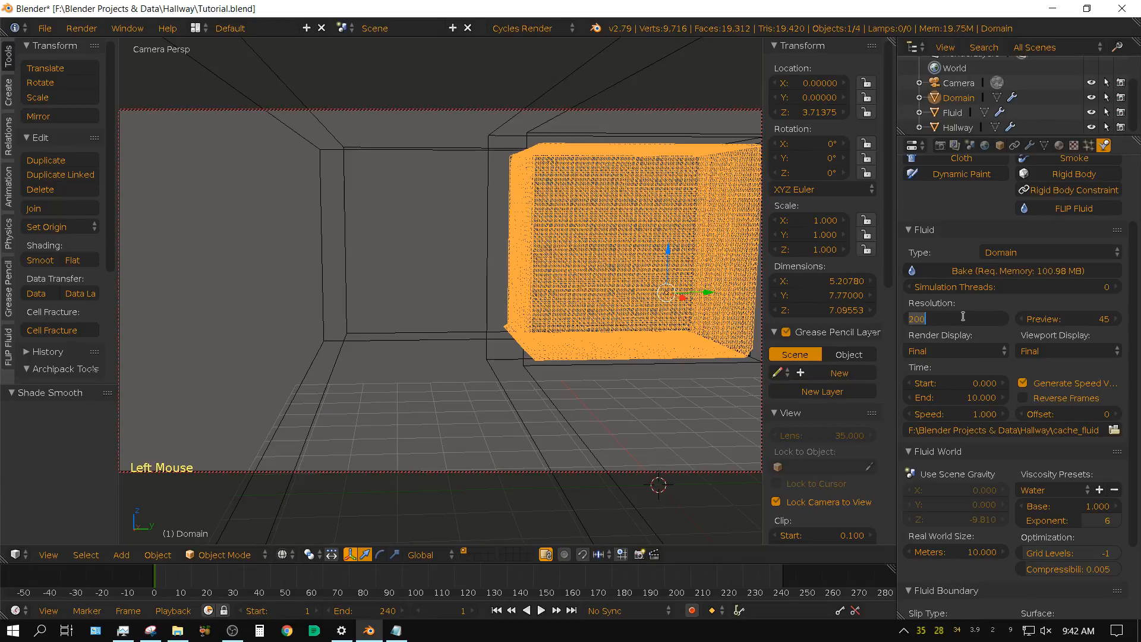
{"action": "type", "text": "400"}
{"action": "key", "text": "Return"}
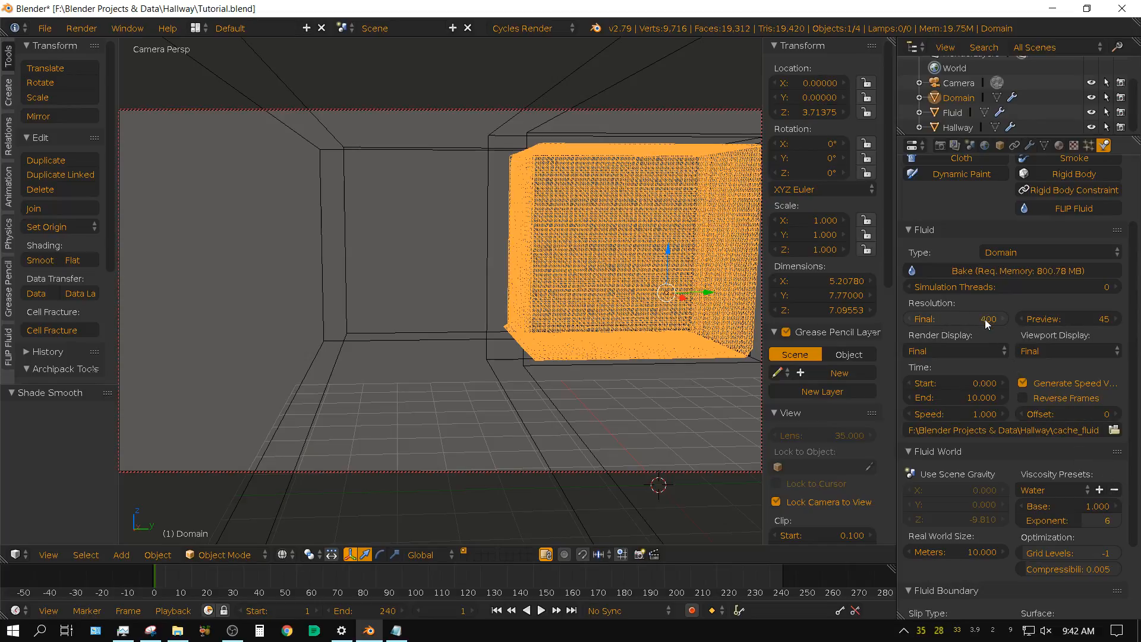
{"action": "left_click", "coordinate": [1010, 270]}
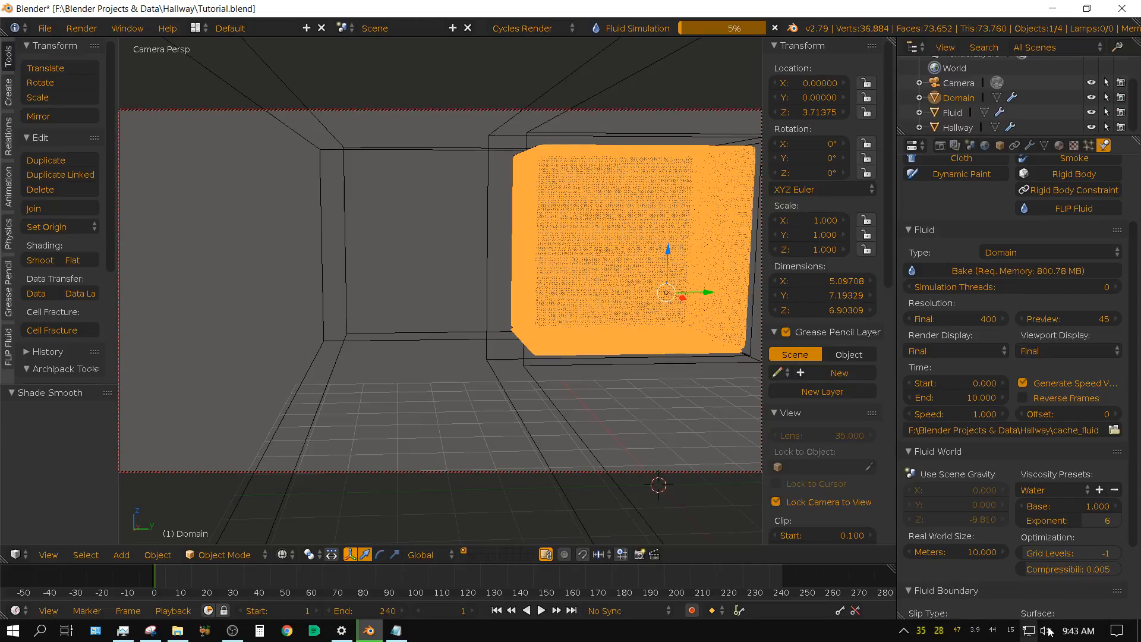
{"action": "mouse_move", "coordinate": [958, 631]}
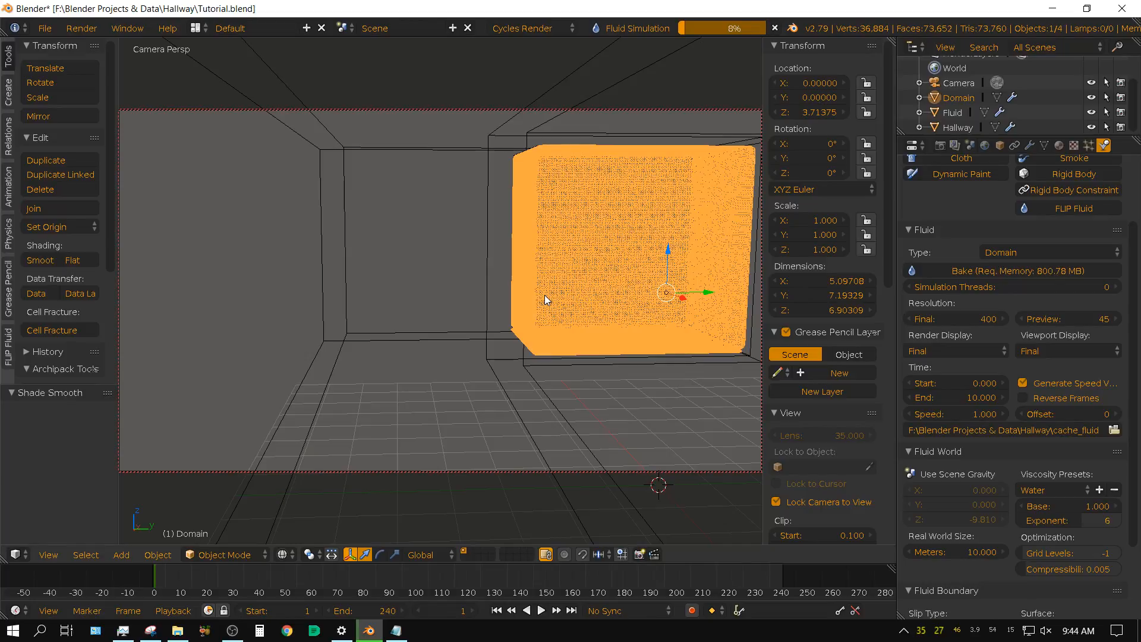
- Leave the camera view and add a point lamp to the scene in top view
{"action": "key", "text": "KP_0"}
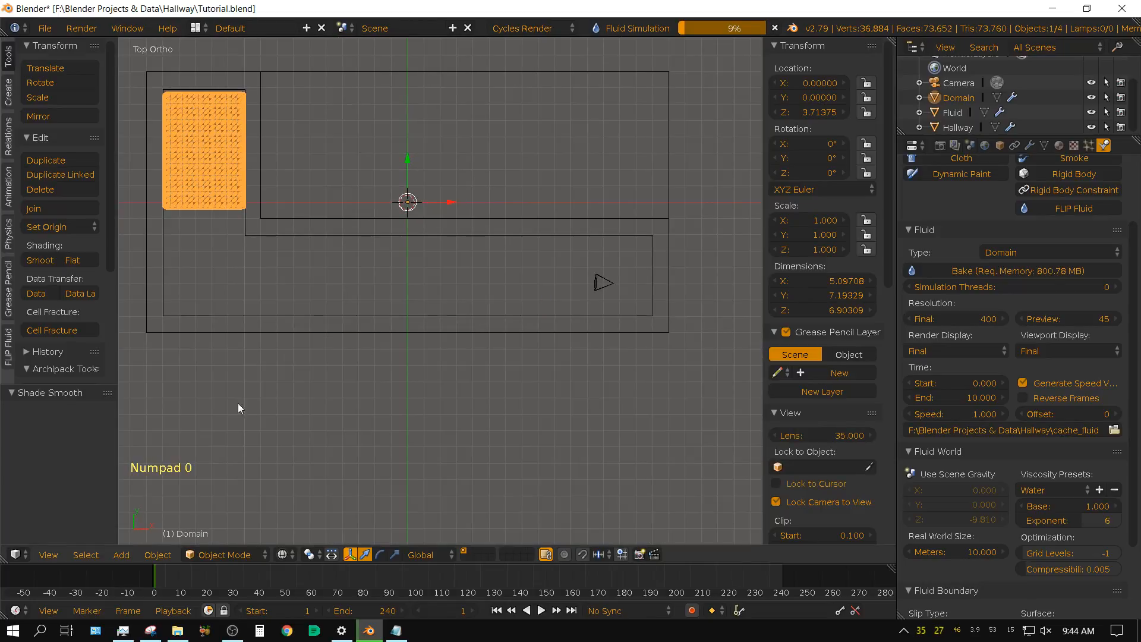
{"action": "left_click", "coordinate": [123, 556]}
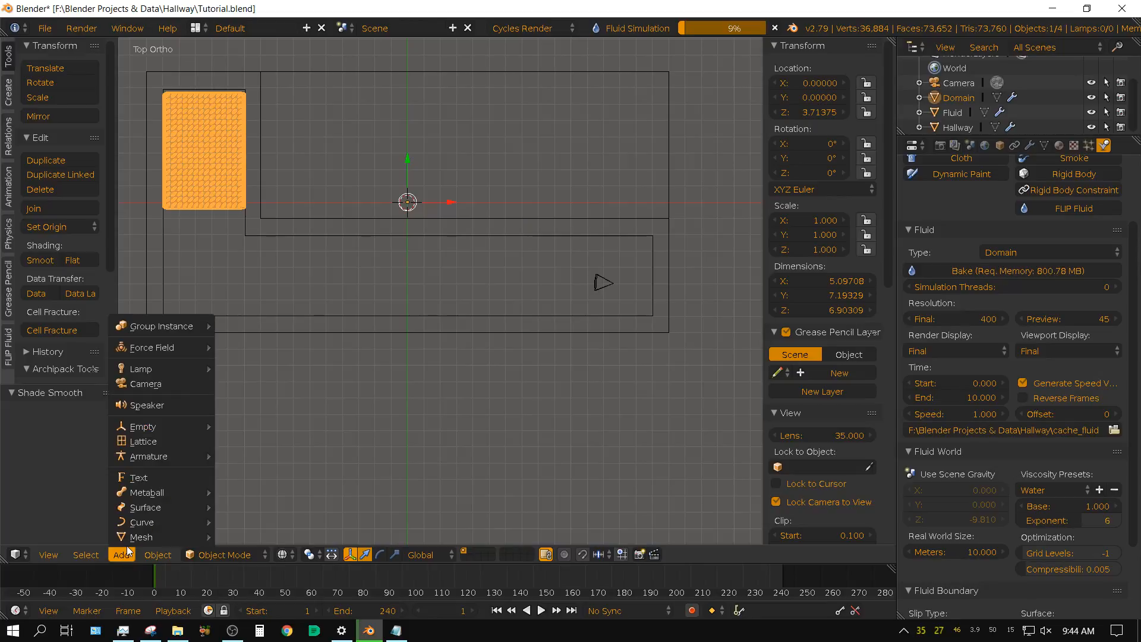
{"action": "left_click", "coordinate": [171, 181]}
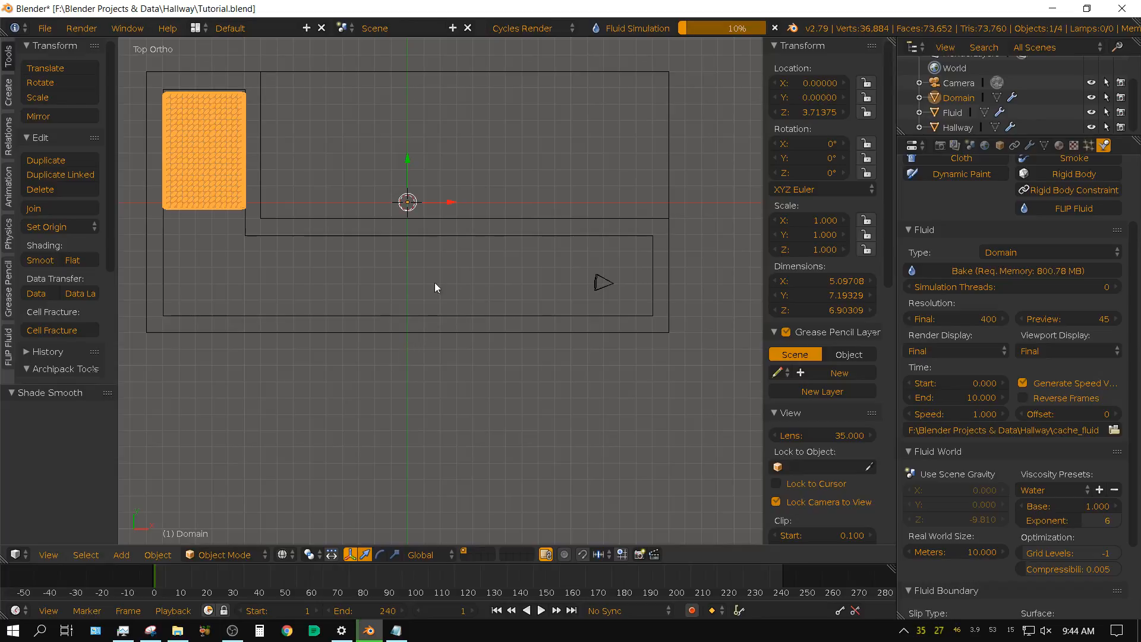
{"action": "middle_click_drag", "start_coordinate": [571, 398], "coordinate": [587, 368]}
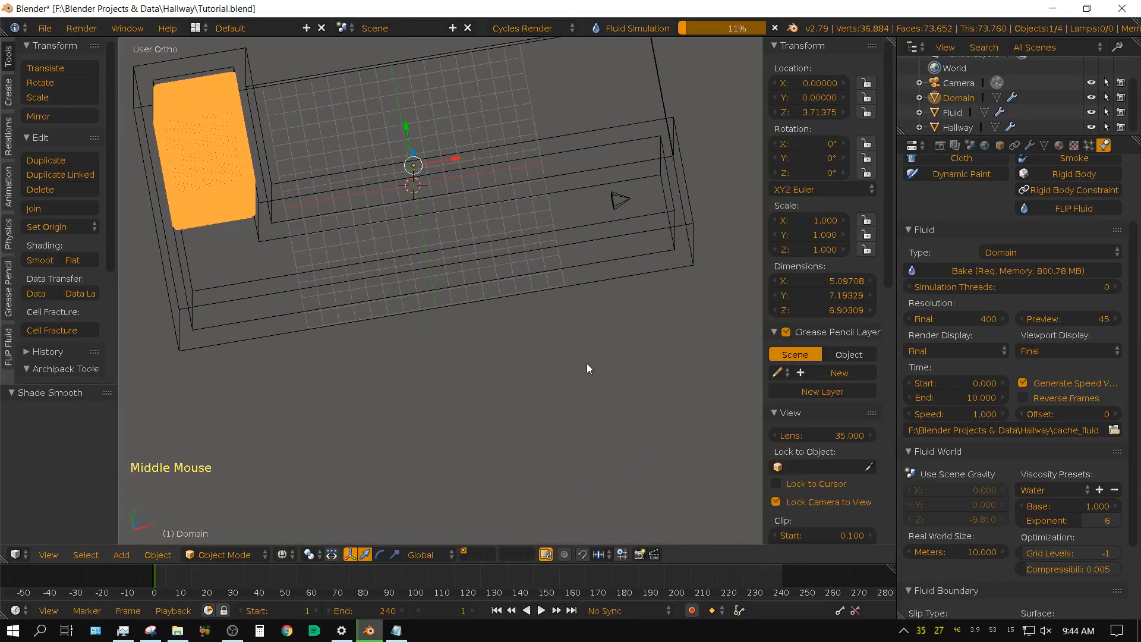
{"action": "key", "text": "KP_7"}
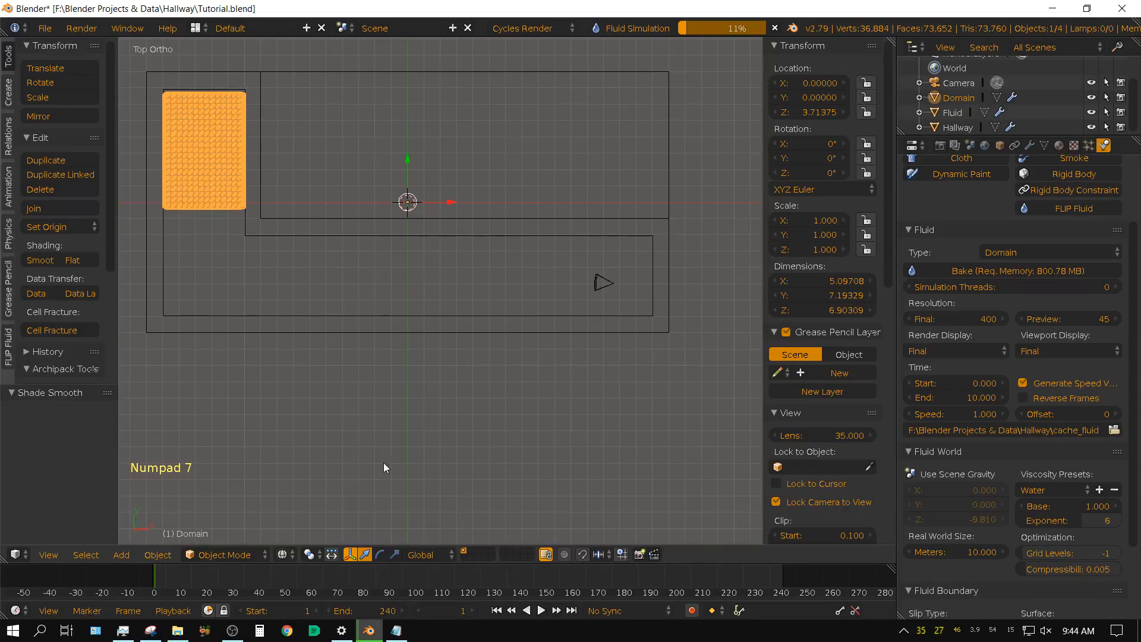
{"action": "left_click", "coordinate": [120, 556]}
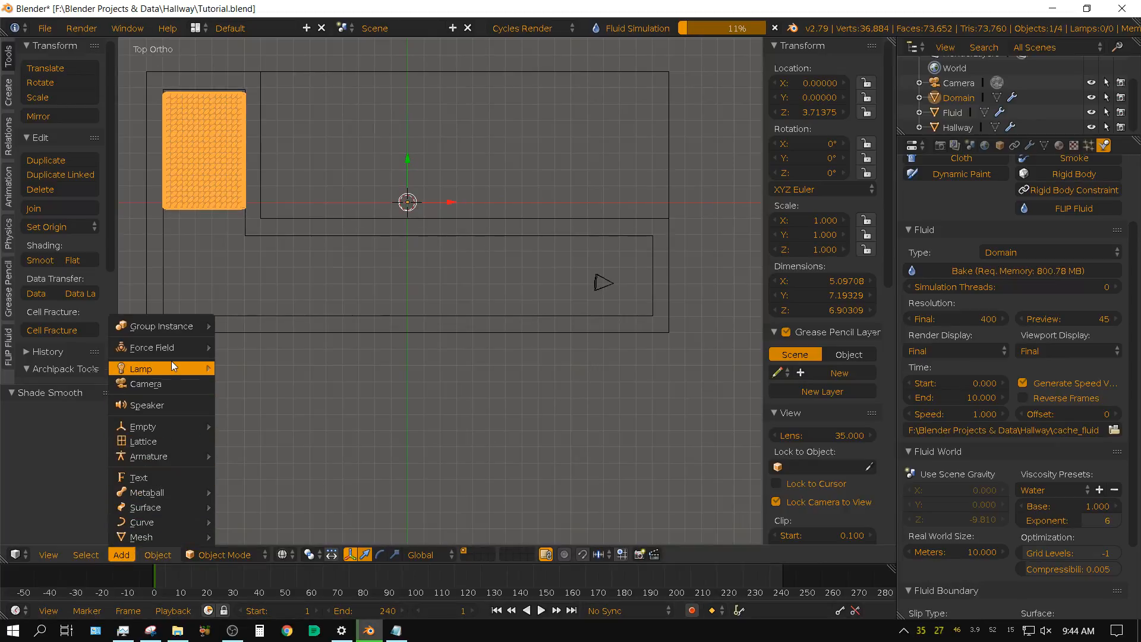
{"action": "mouse_move", "coordinate": [187, 362]}
{"action": "left_click", "coordinate": [269, 373]}
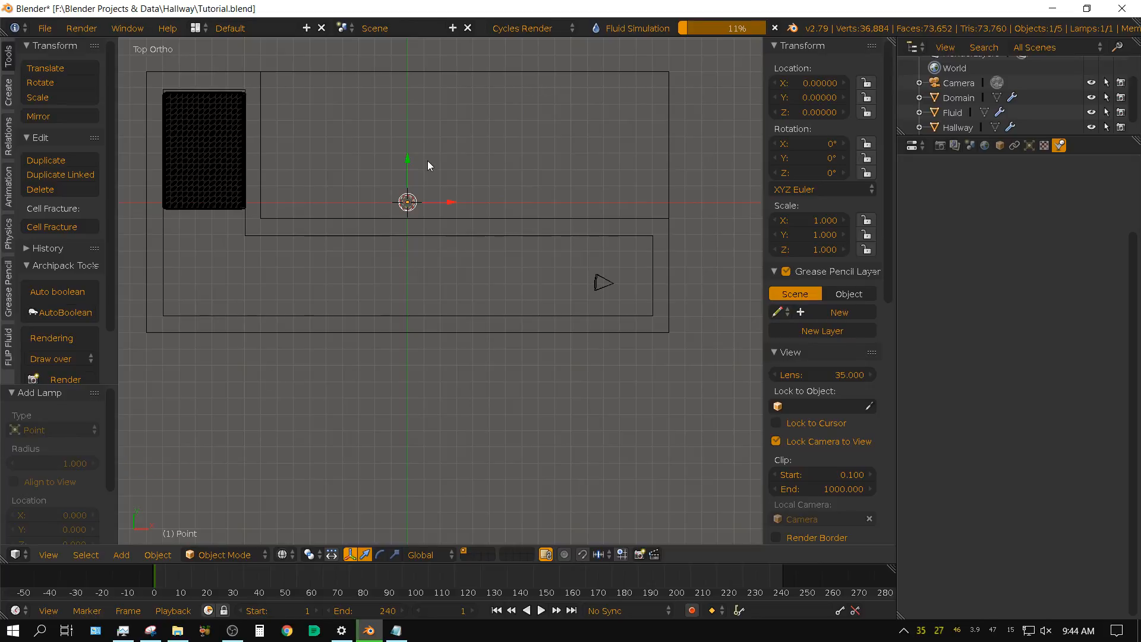
- Move the point lamp over the middle of the long hallway, to about Y -4.77 and Z 9.25
{"action": "left_click_drag", "start_coordinate": [407, 155], "coordinate": [409, 238]}
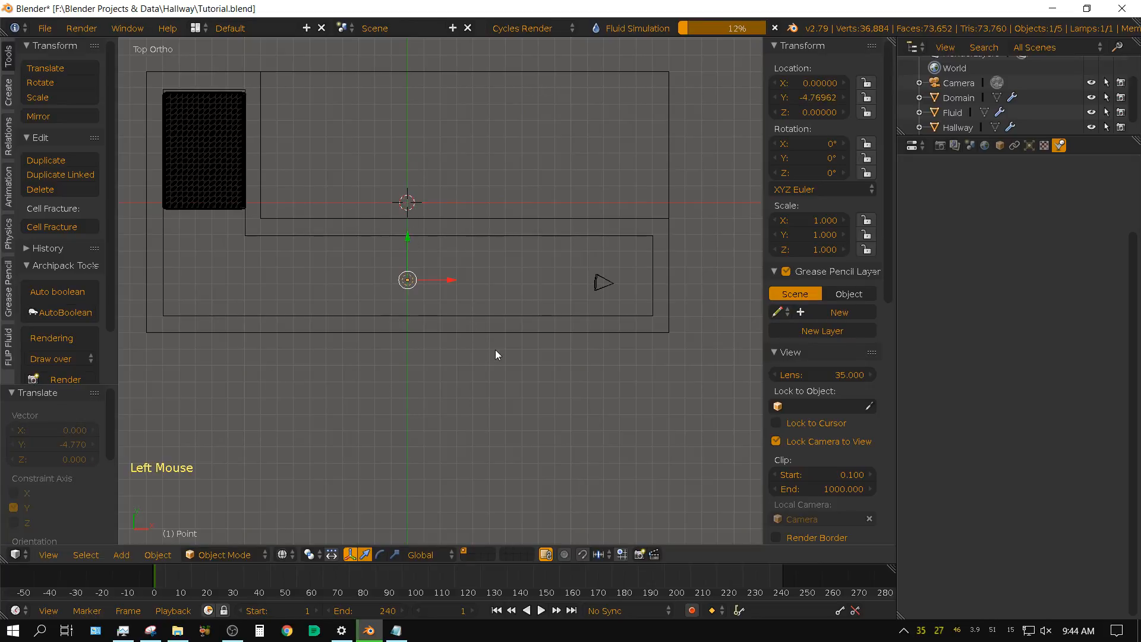
{"action": "key", "text": "KP_1"}
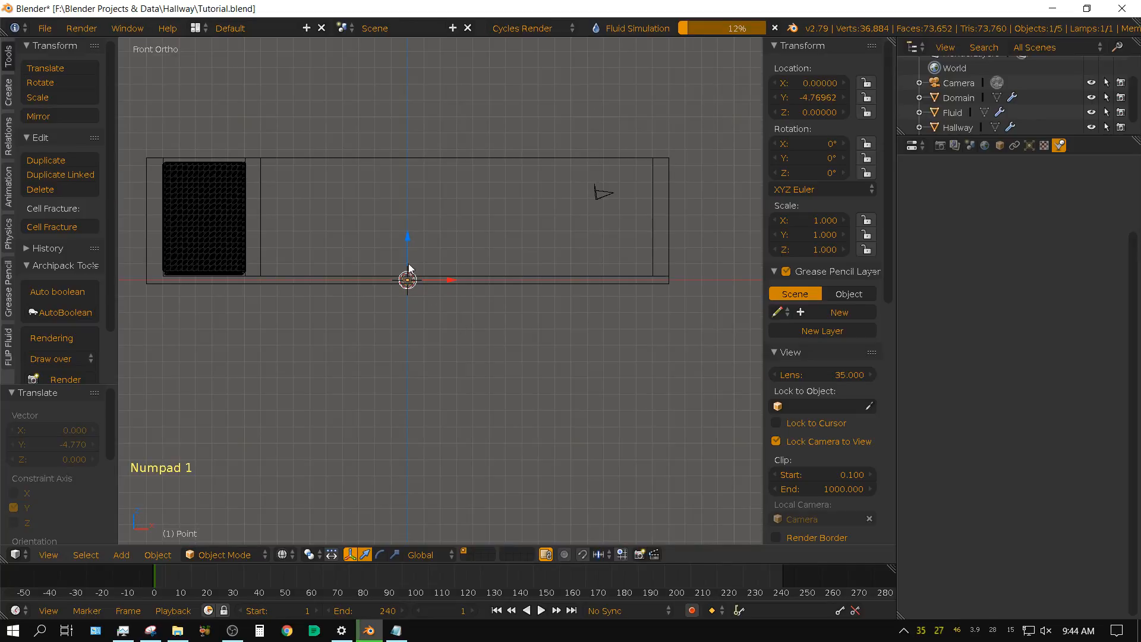
{"action": "left_click_drag", "start_coordinate": [408, 241], "coordinate": [401, 89]}
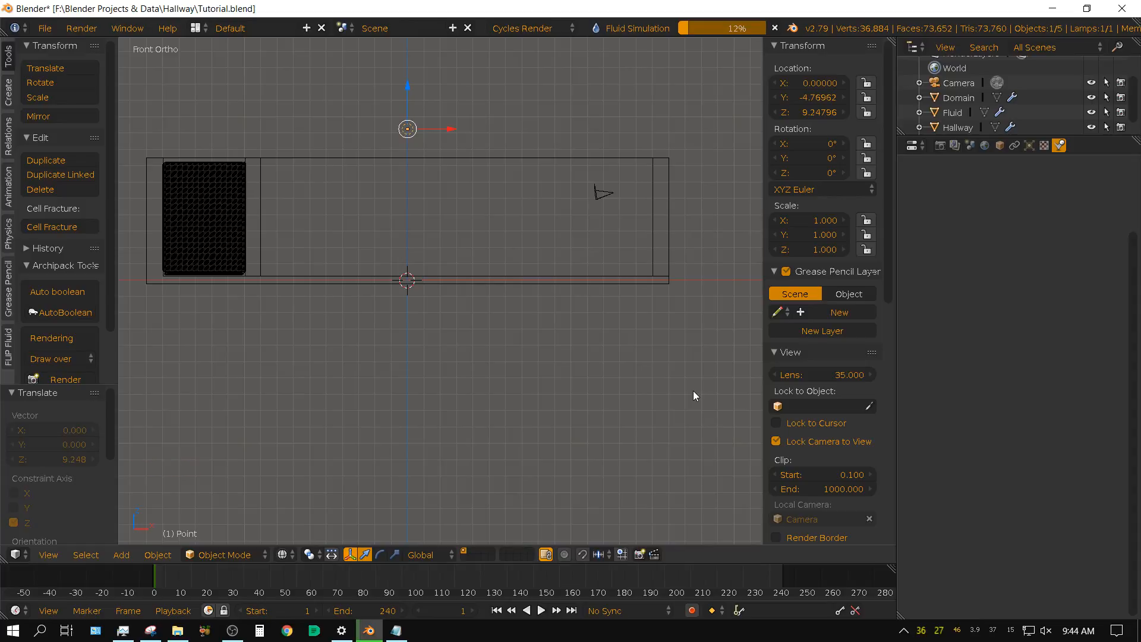
- Set the point lamp's emission strength to 2500
{"action": "left_click", "coordinate": [1030, 146]}
{"action": "double_click", "coordinate": [1058, 396]}
{"action": "type", "text": "2500"}
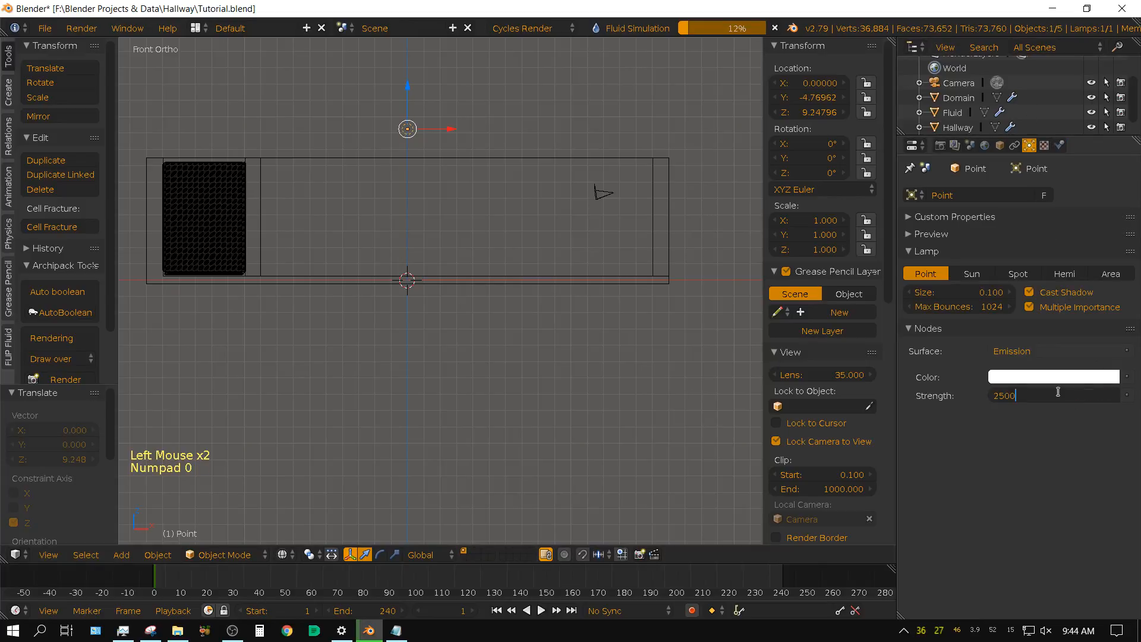
{"action": "key", "text": "Return"}
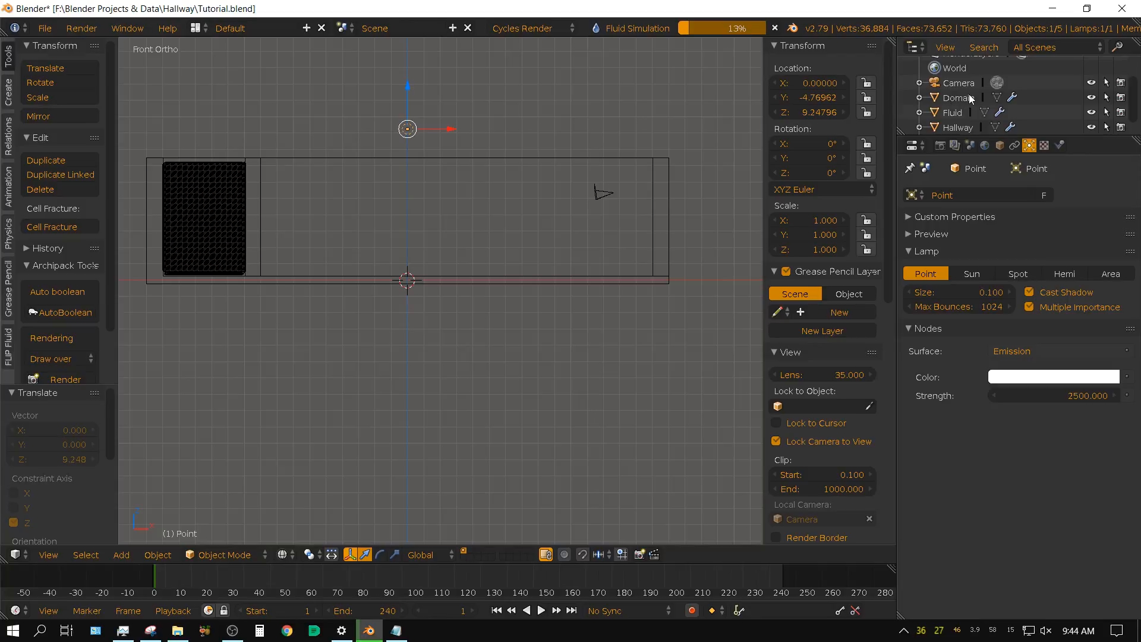
- Give the Domain object a new material with a Principled BSDF surface
{"action": "left_click", "coordinate": [953, 98]}
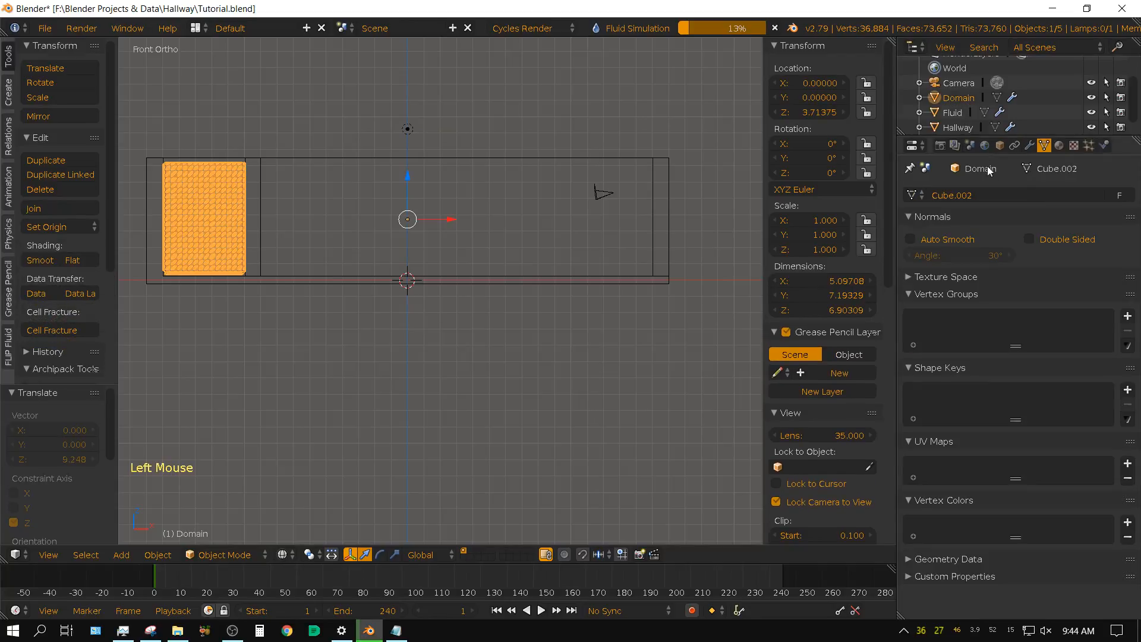
{"action": "left_click", "coordinate": [1057, 145]}
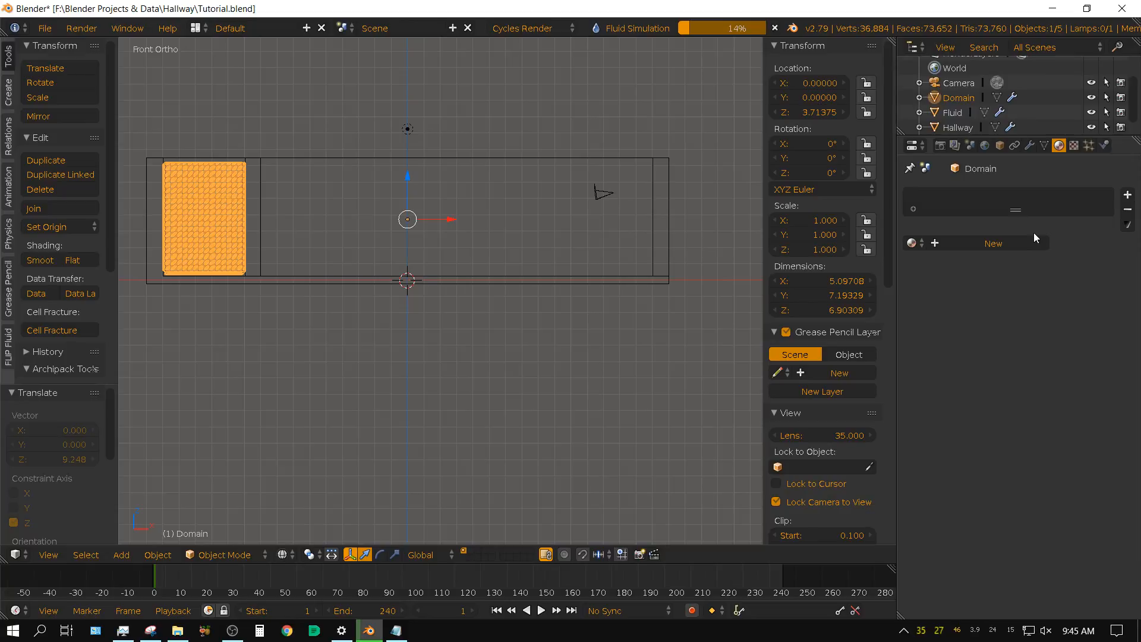
{"action": "left_click", "coordinate": [982, 243]}
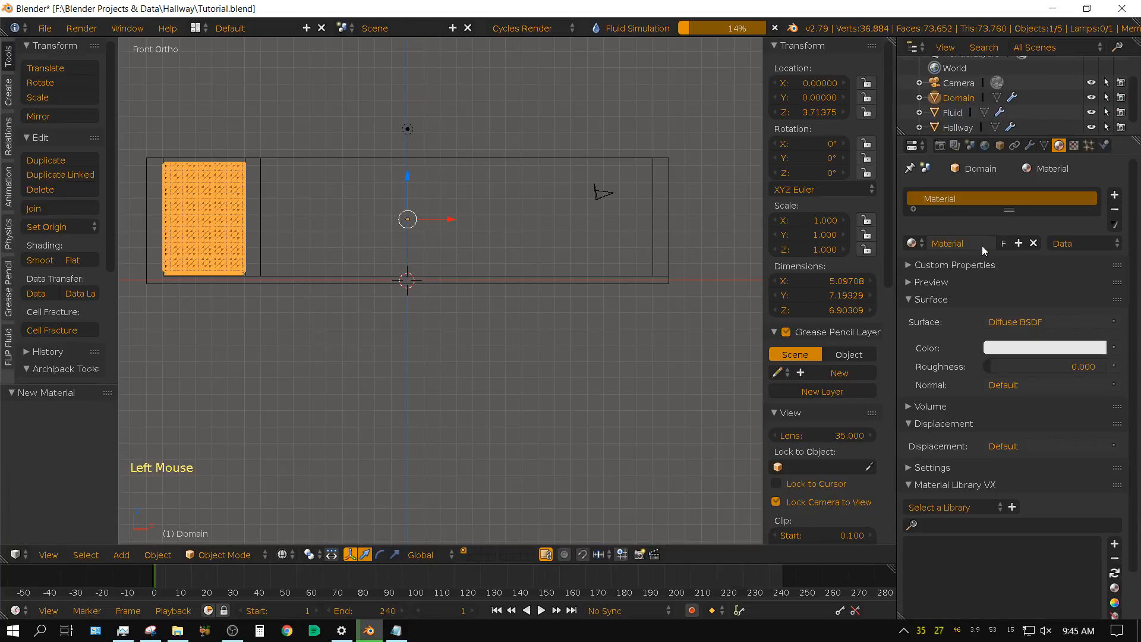
{"action": "left_click", "coordinate": [1021, 322]}
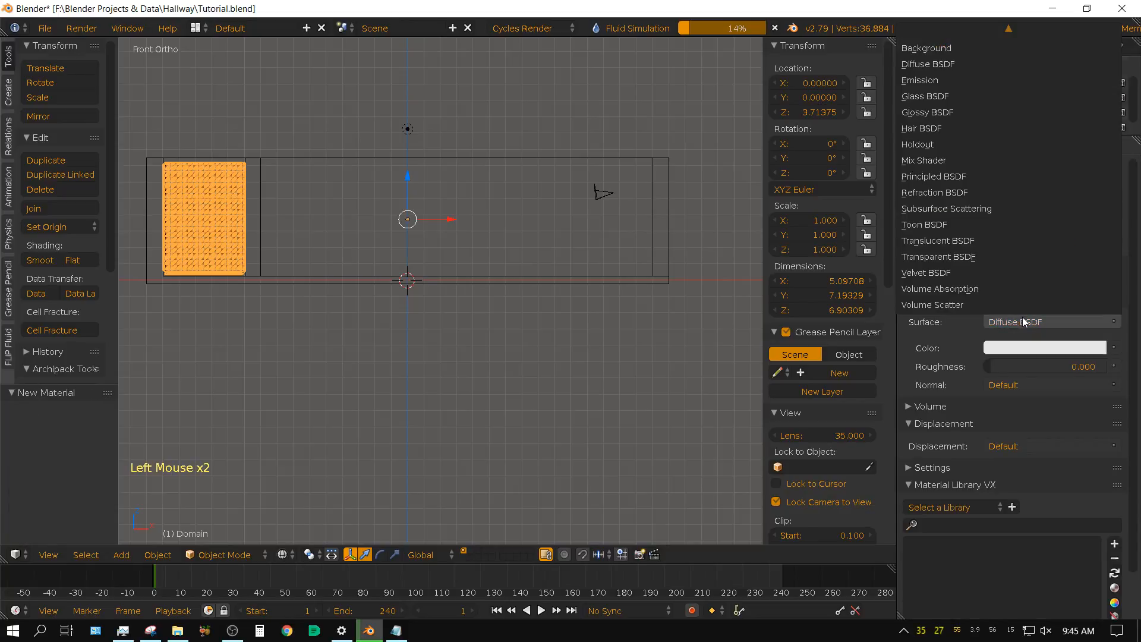
{"action": "left_click", "coordinate": [959, 175]}
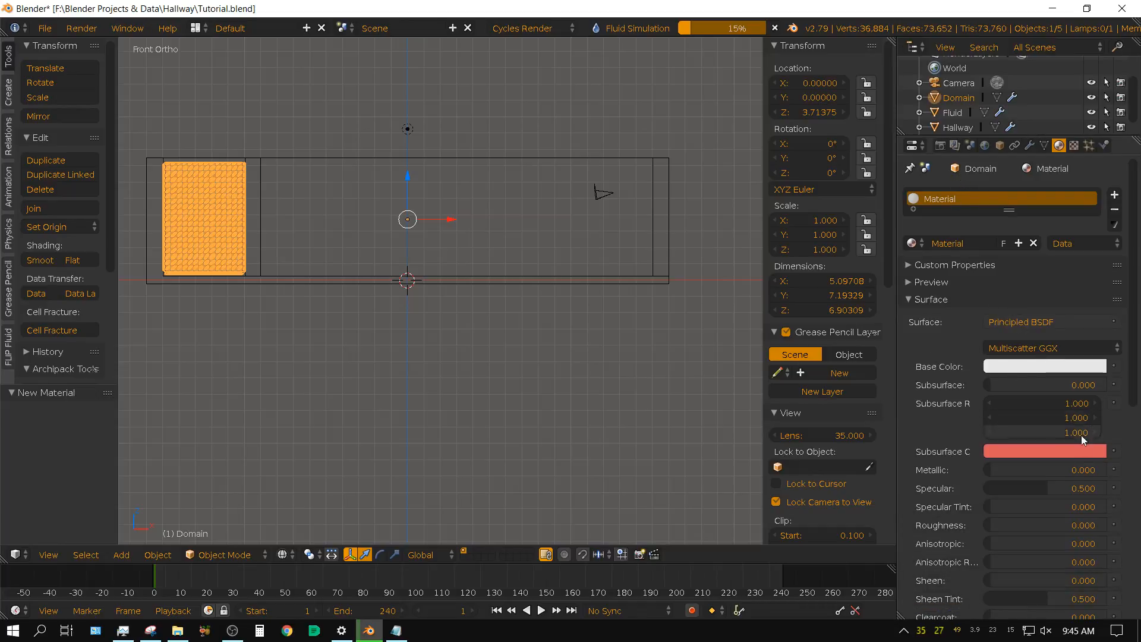
- Set the Domain material's transmission to 1.000 and its roughness to 0.05
{"action": "scroll", "coordinate": [1041, 536], "scroll_direction": "down", "scroll_amount": 4}
{"action": "left_click_drag", "start_coordinate": [1003, 579], "coordinate": [1108, 580]}
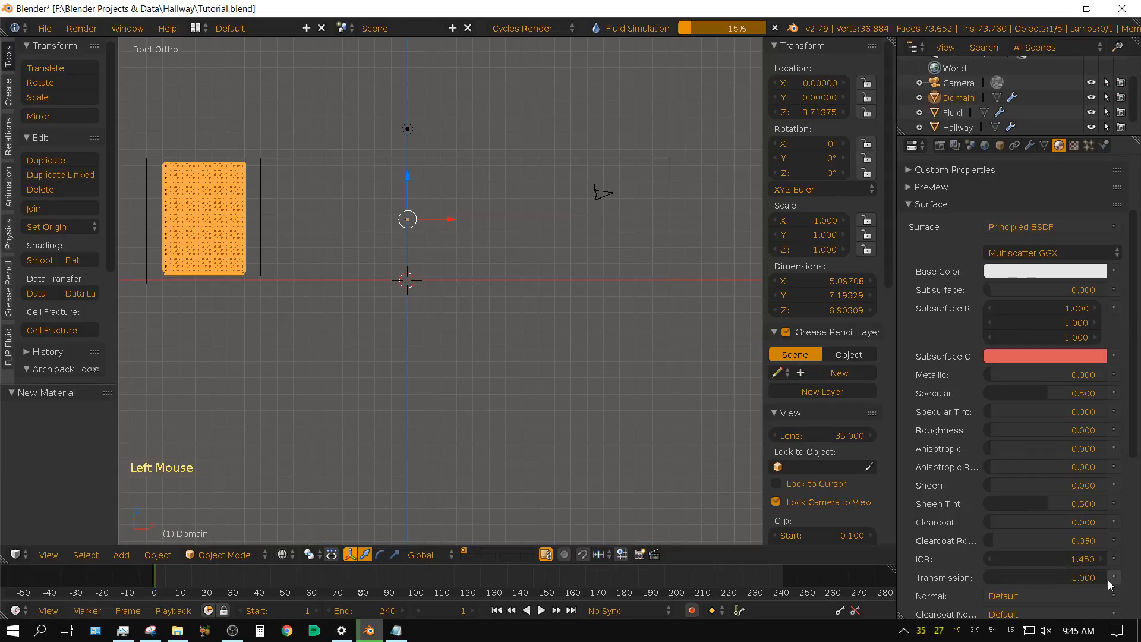
{"action": "left_click", "coordinate": [1017, 427]}
{"action": "key", "text": "BackSpace"}
{"action": "key", "text": "BackSpace"}
{"action": "key", "text": "BackSpace"}
{"action": "type", "text": "0.05"}
{"action": "key", "text": "Return"}
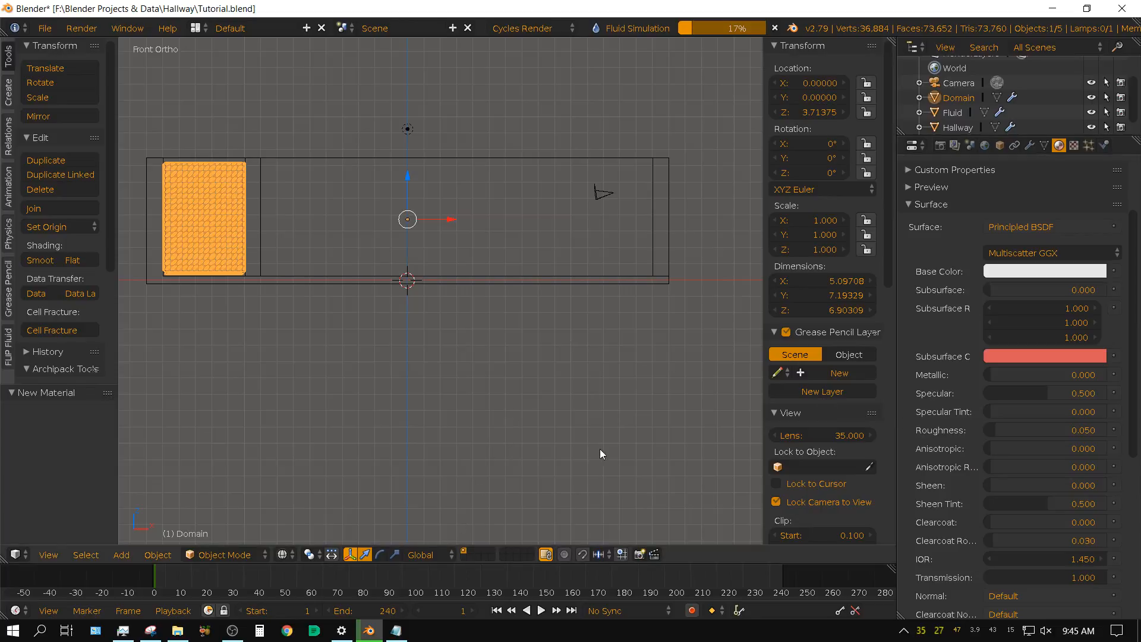
- Return to the camera view and set the world background strength to 0
{"action": "key", "text": "KP_0"}
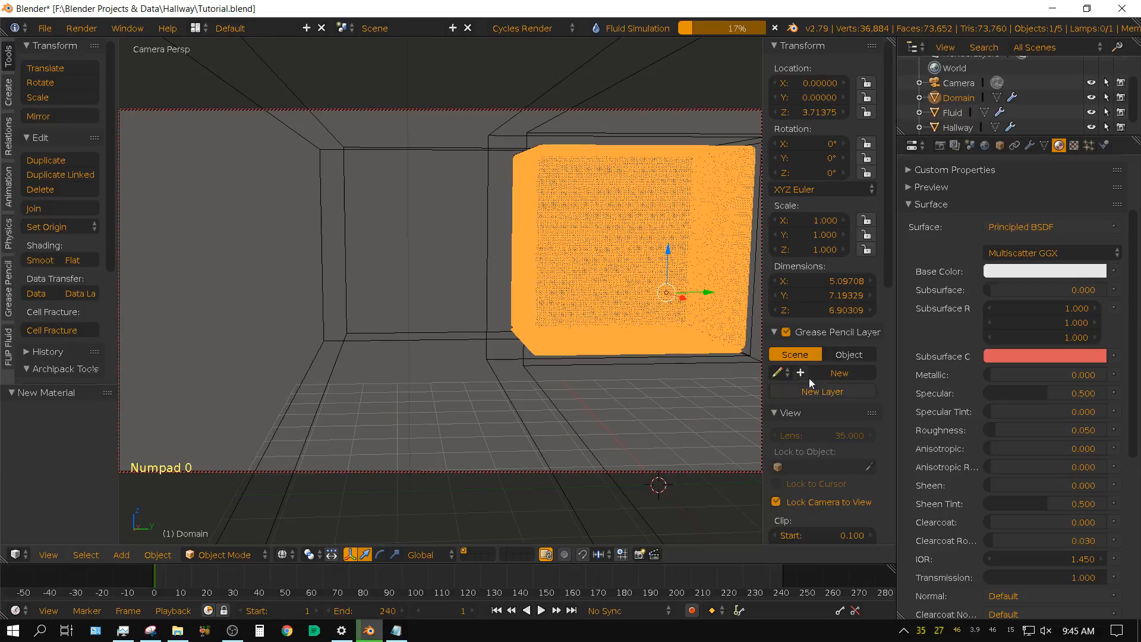
{"action": "left_click", "coordinate": [984, 146]}
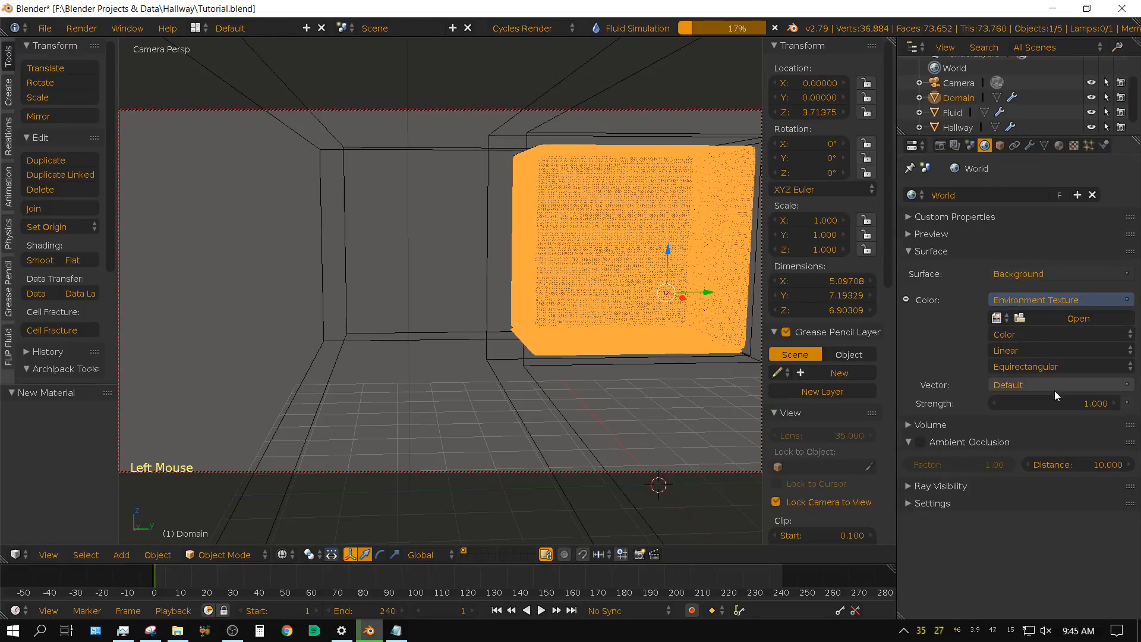
{"action": "left_click", "coordinate": [1077, 401]}
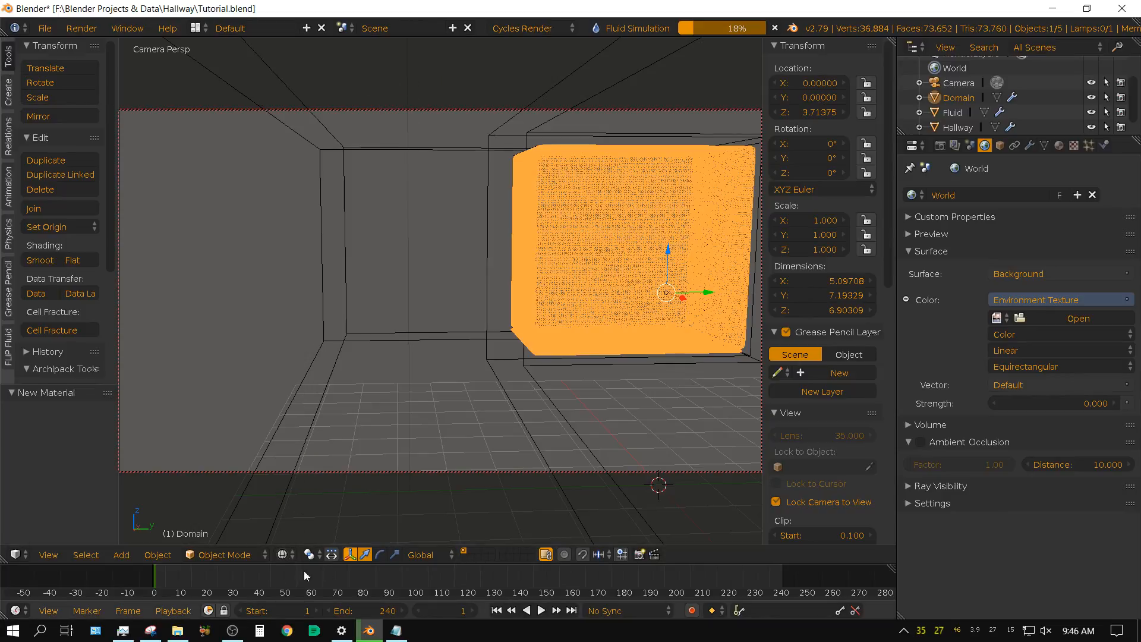
- Play the baked part of the fluid animation and stop it at frame 37
{"action": "left_click", "coordinate": [541, 614]}
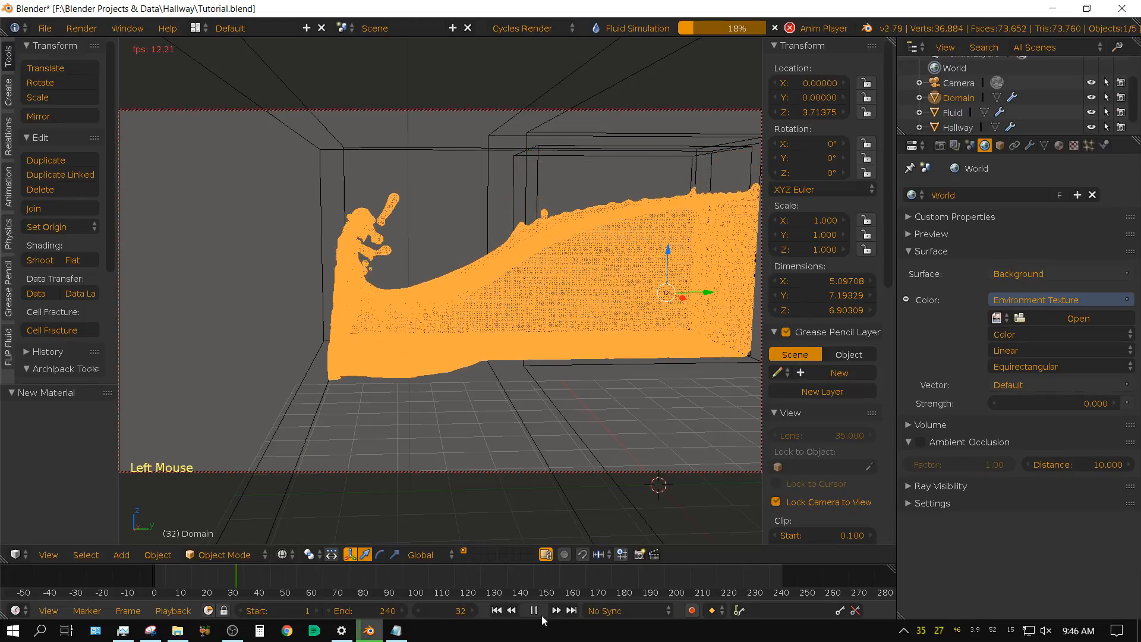
{"action": "left_click", "coordinate": [541, 615]}
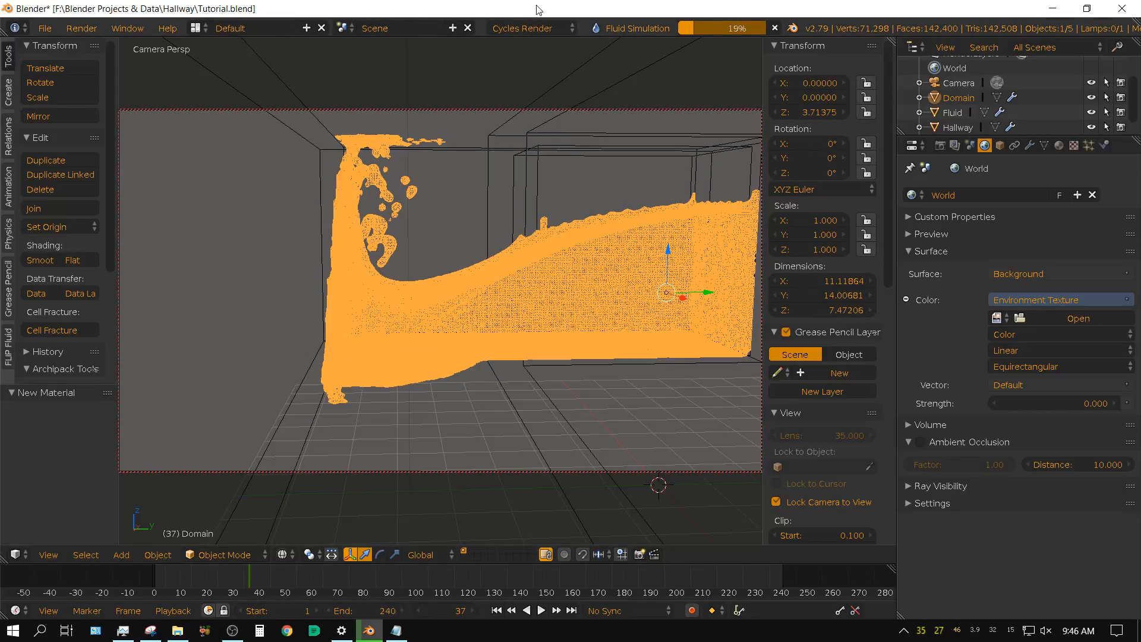
- Cancel the running fluid bake and preview the camera view with Rendered viewport shading
{"action": "key", "text": "Escape"}
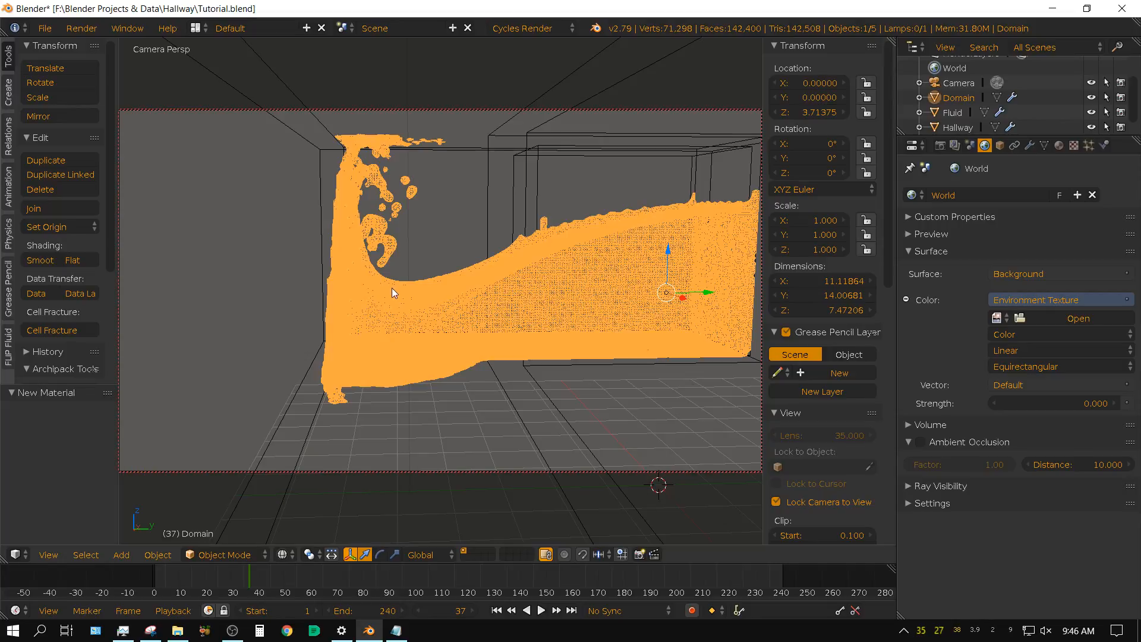
{"action": "left_click", "coordinate": [283, 556]}
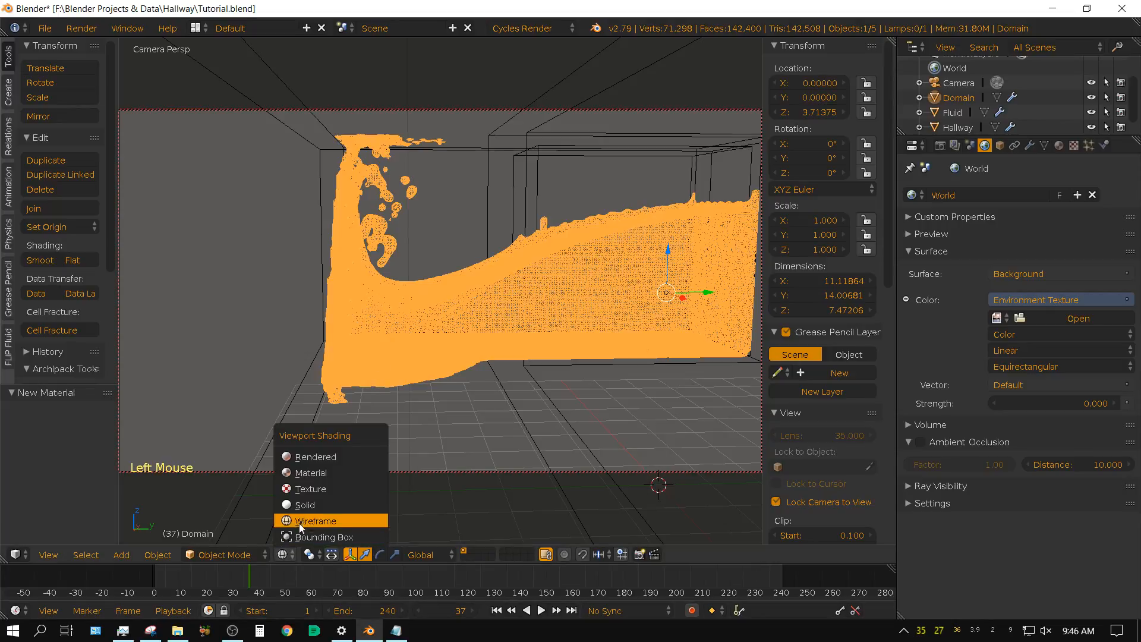
{"action": "left_click", "coordinate": [316, 461]}
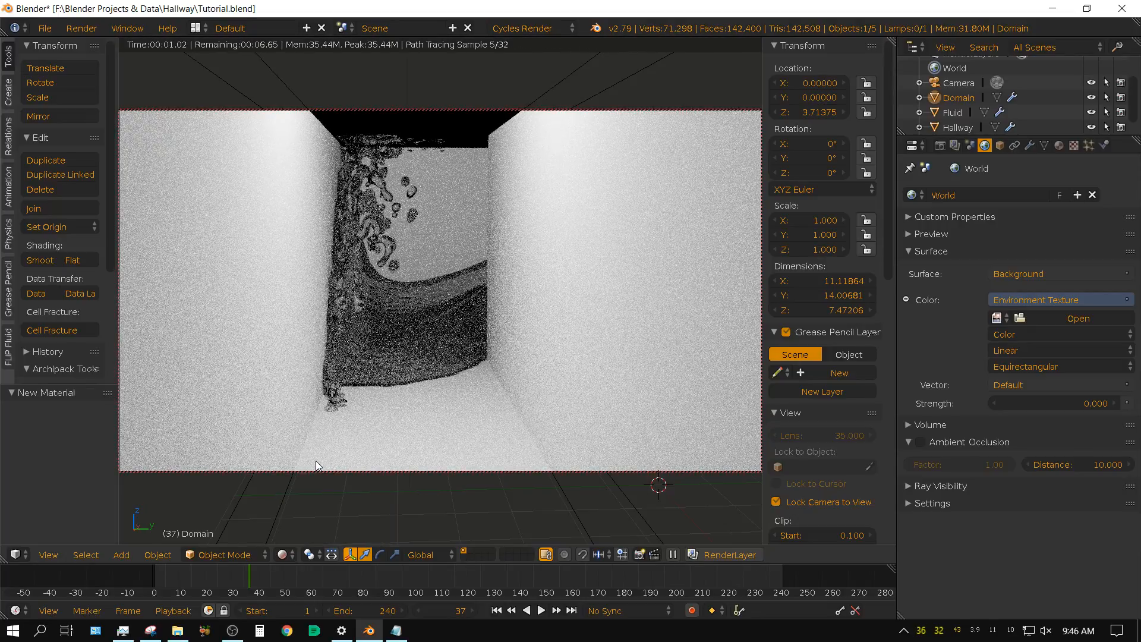